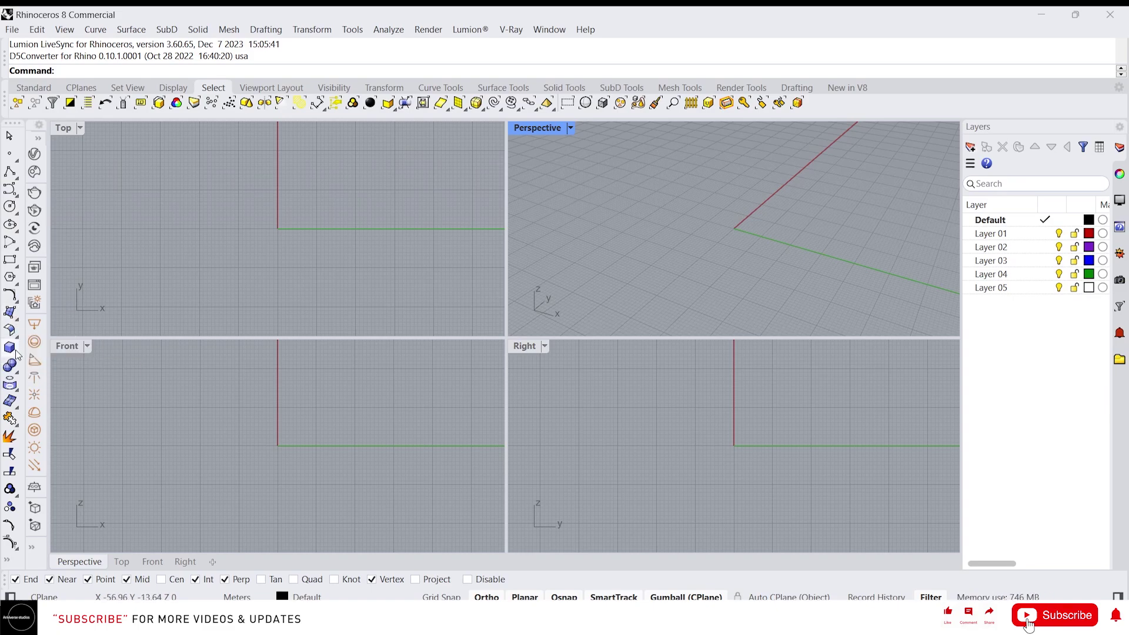
# - Maximize the Perspective viewport and open Surface Tools as a floating toolbar in it
pyautogui.click(192, 298)
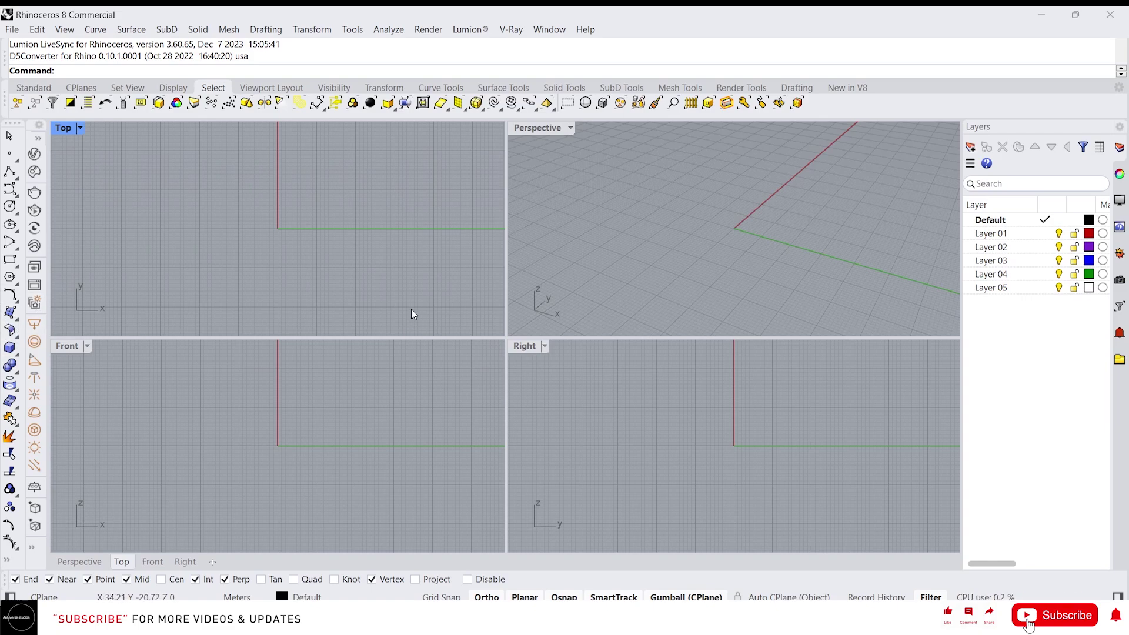
pyautogui.doubleClick(532, 130)
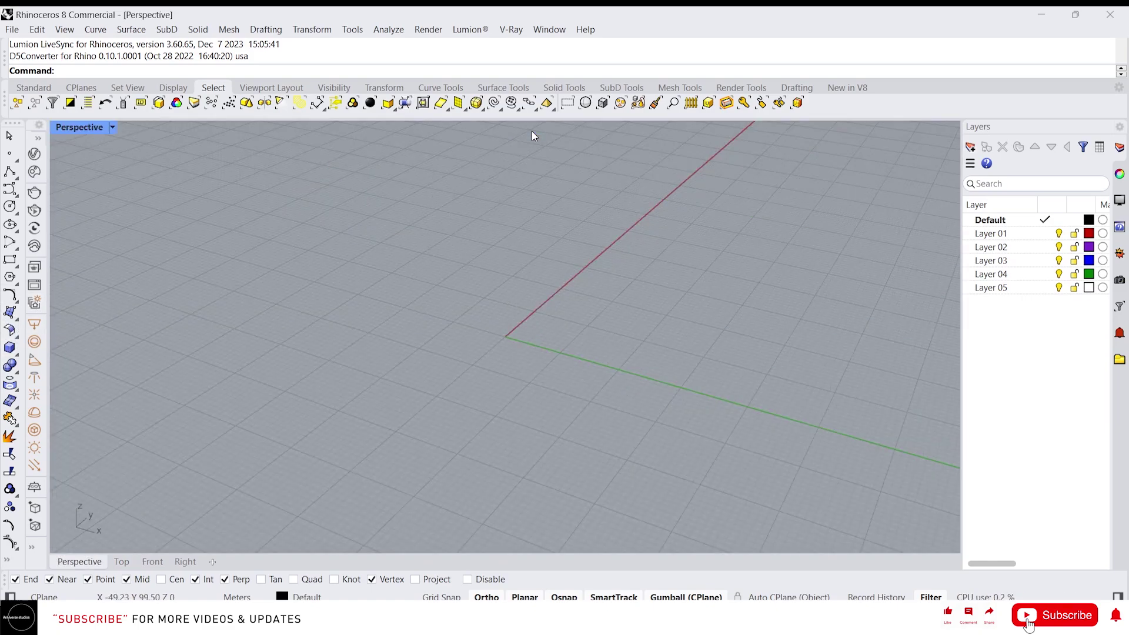
pyautogui.click(17, 339)
pyautogui.moveTo(32, 351); pyautogui.dragTo(104, 149)
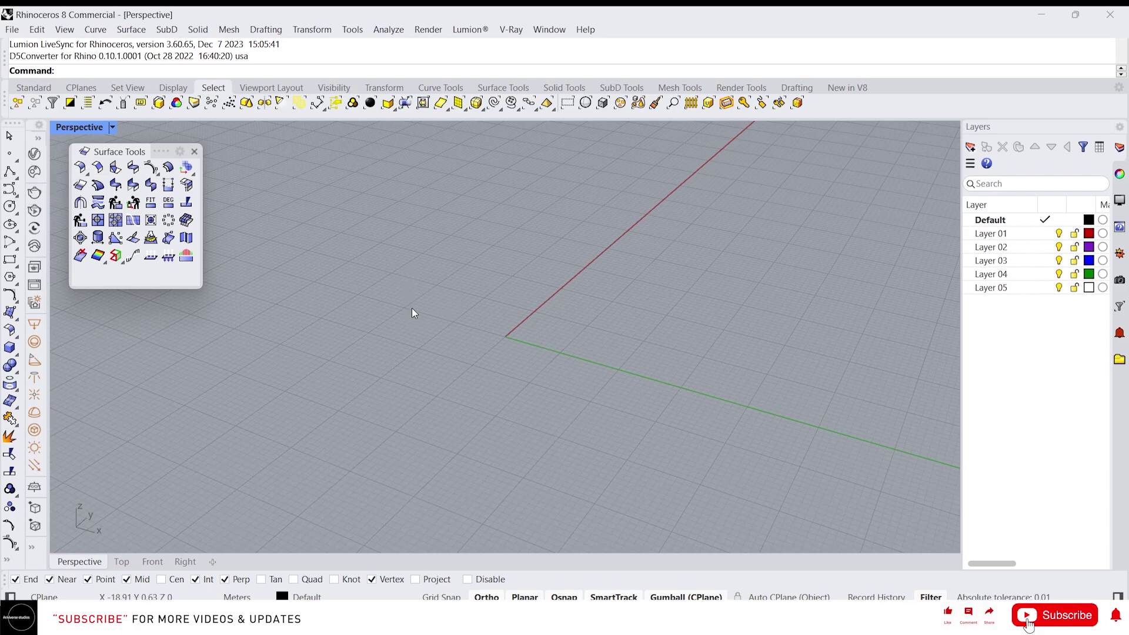
# - Draw a freehand corner-to-corner rectangle on the ground plane near the origin
pyautogui.moveTo(400, 292); pyautogui.dragTo(442, 322, button='right')
pyautogui.write('Rectangle')
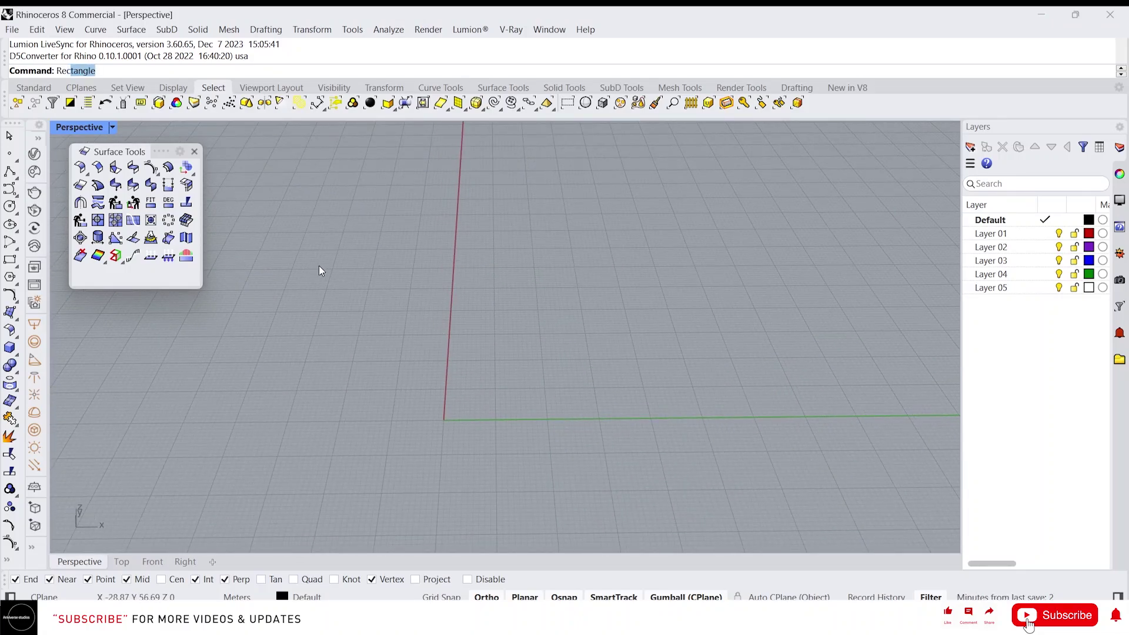
pyautogui.press('Return')
pyautogui.click(395, 297)
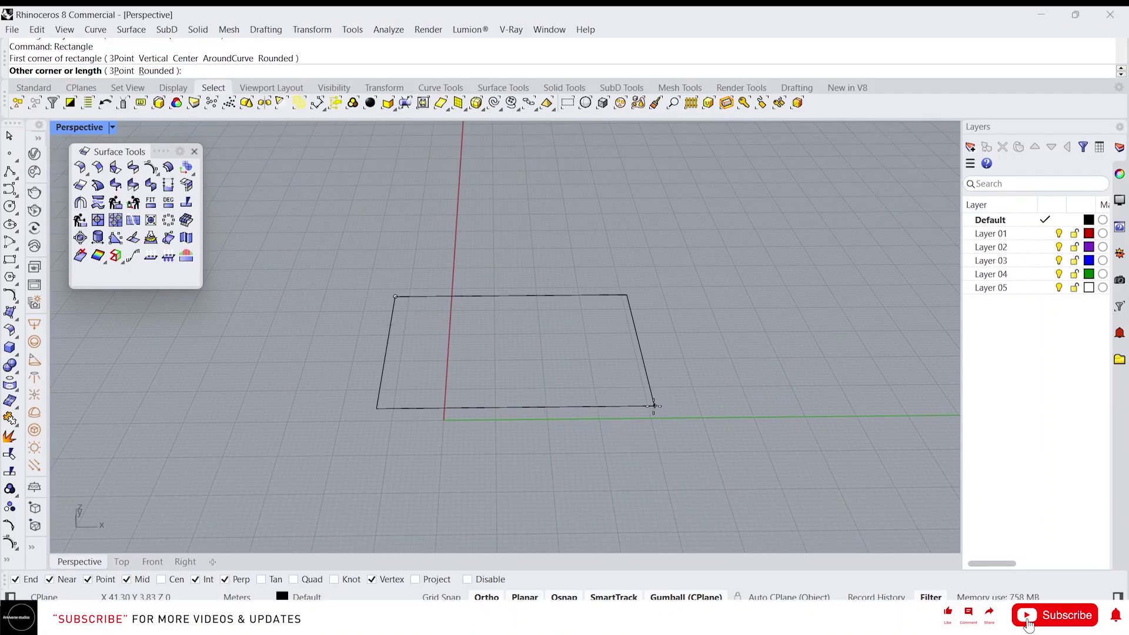
pyautogui.click(587, 403)
# - Create a planar surface from the rectangle with PlanarSrf and set the viewport display to Shaded
pyautogui.write('P')
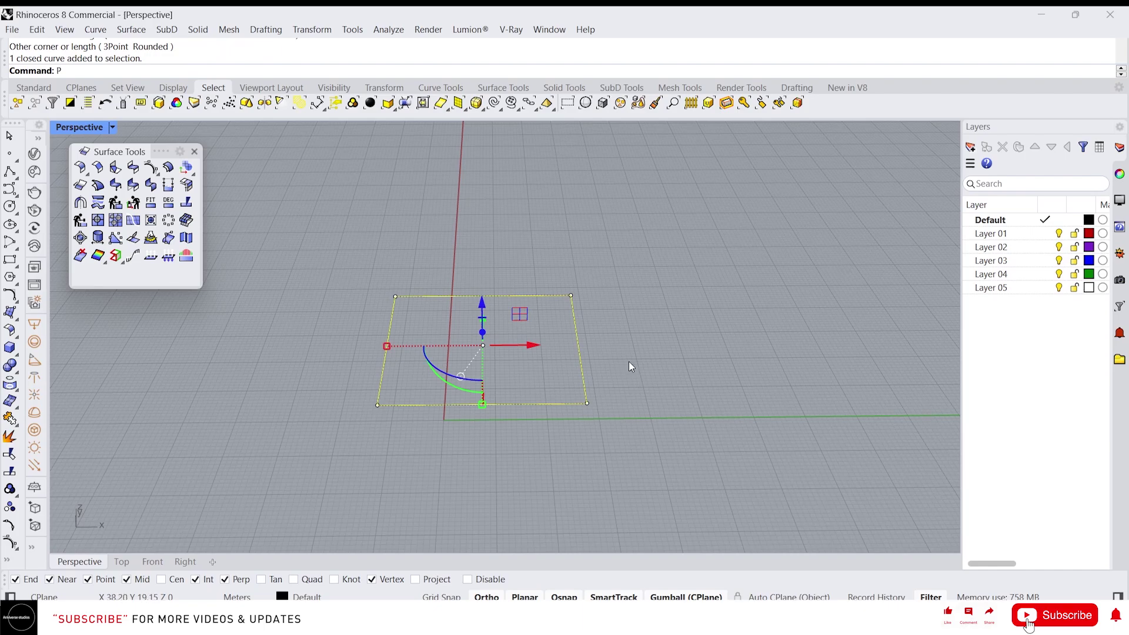
pyautogui.write('lan')
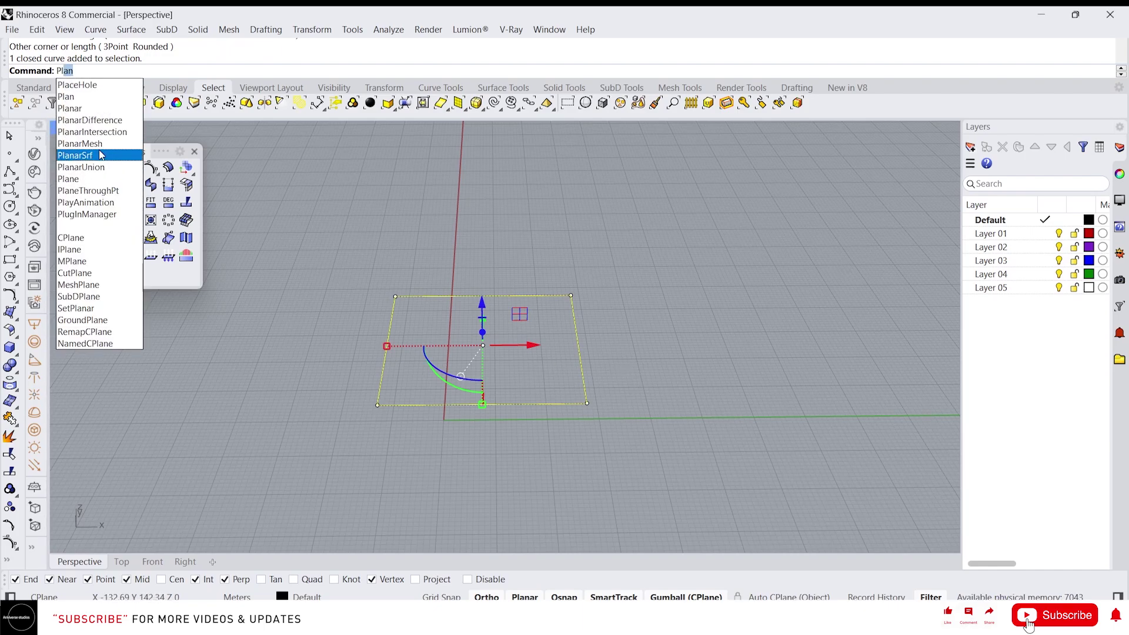
pyautogui.click(101, 155)
pyautogui.middleClick(592, 373)
pyautogui.click(619, 343)
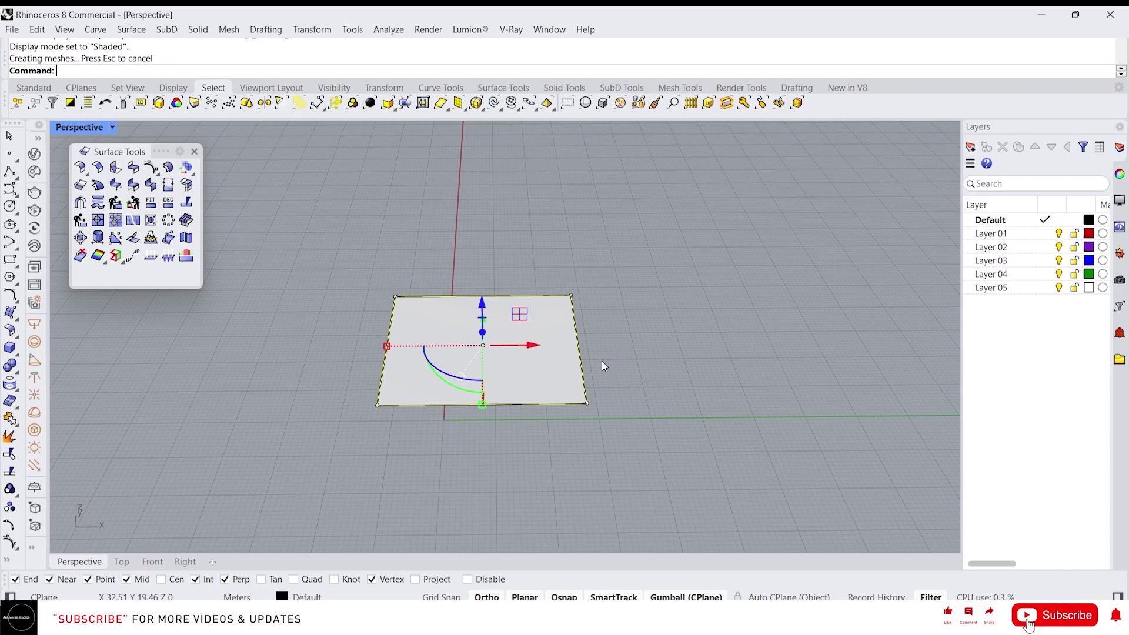
pyautogui.click(638, 357)
# - Extrude the planar surface straight up with ExtrudeSrf, Solid=Yes, to form a closed box
pyautogui.click(495, 339)
pyautogui.moveTo(495, 340); pyautogui.dragTo(530, 370, button='right')
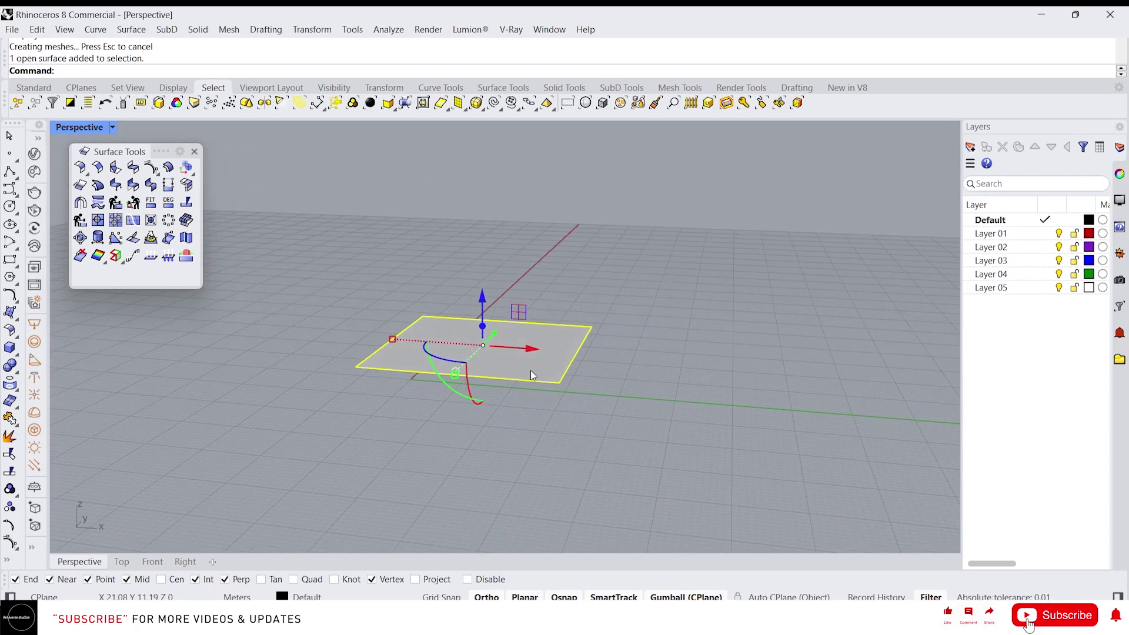
pyautogui.write('ExtractIsocurve')
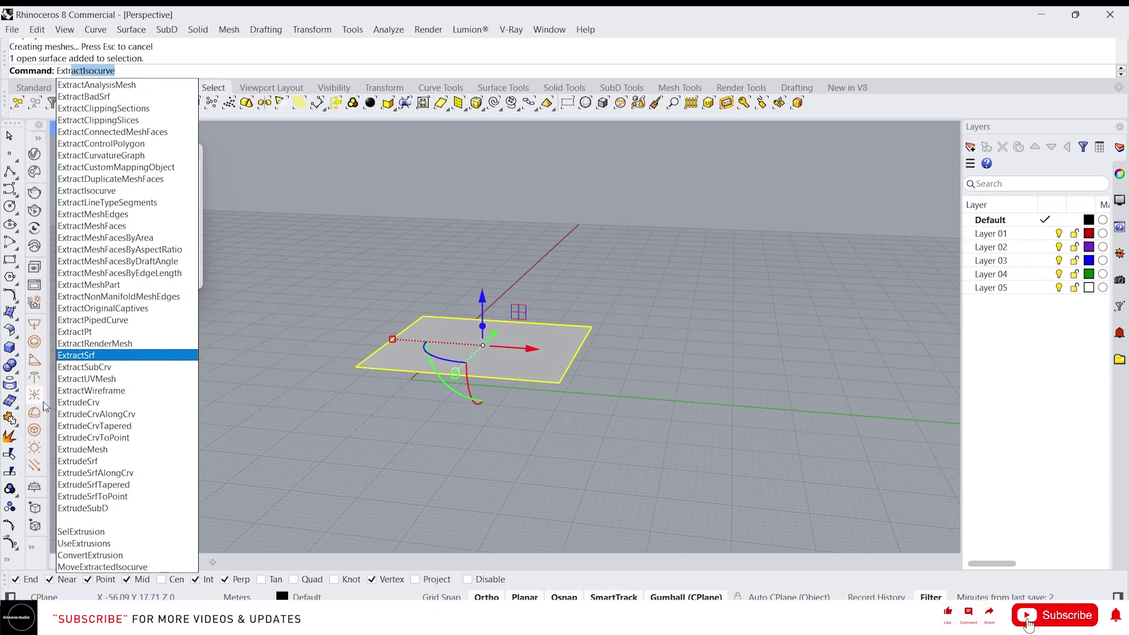
pyautogui.click(492, 356)
pyautogui.write('Extr')
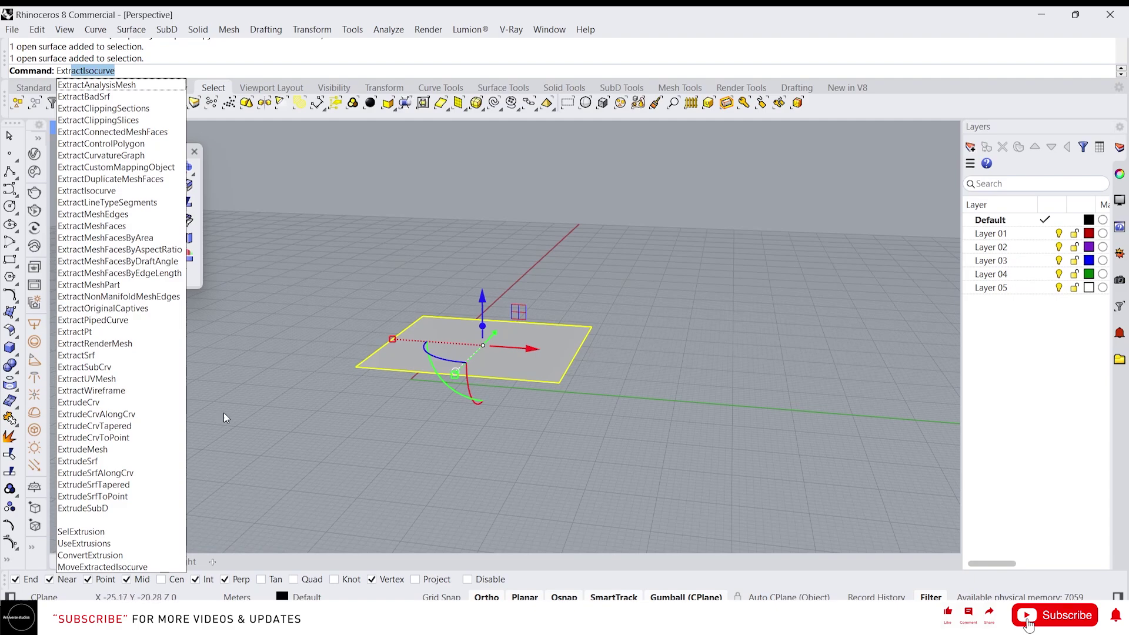
pyautogui.click(104, 461)
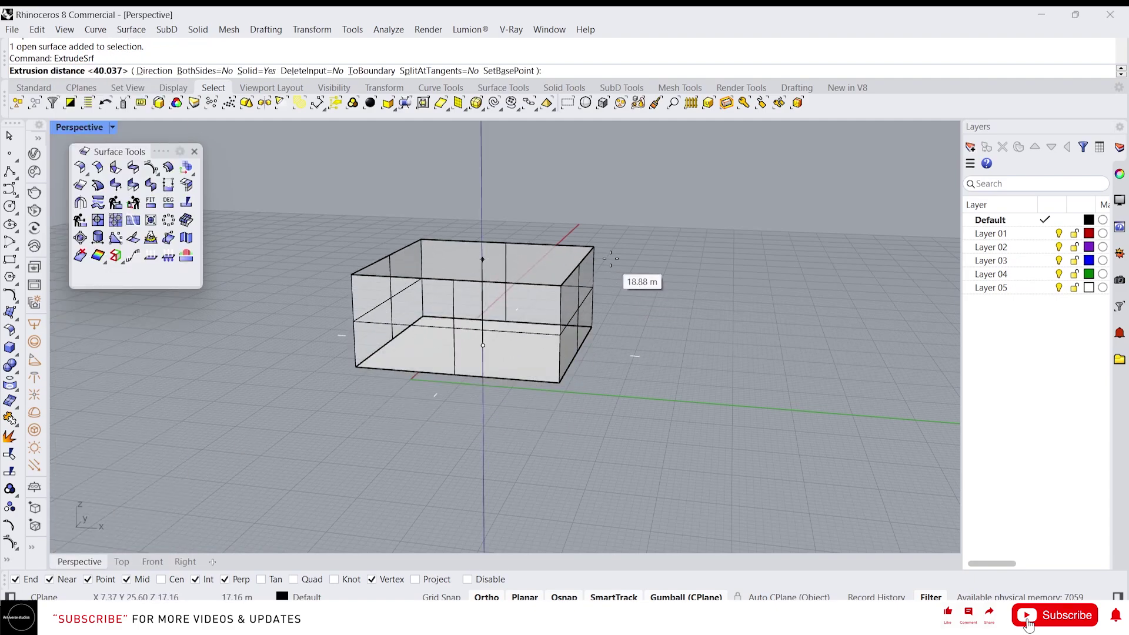
pyautogui.click(510, 181)
pyautogui.click(371, 267)
pyautogui.scroll(-6, 347, 361)
pyautogui.moveTo(371, 267); pyautogui.dragTo(406, 281, button='right')
pyautogui.scroll(8, 375, 306)
pyautogui.press('Escape')
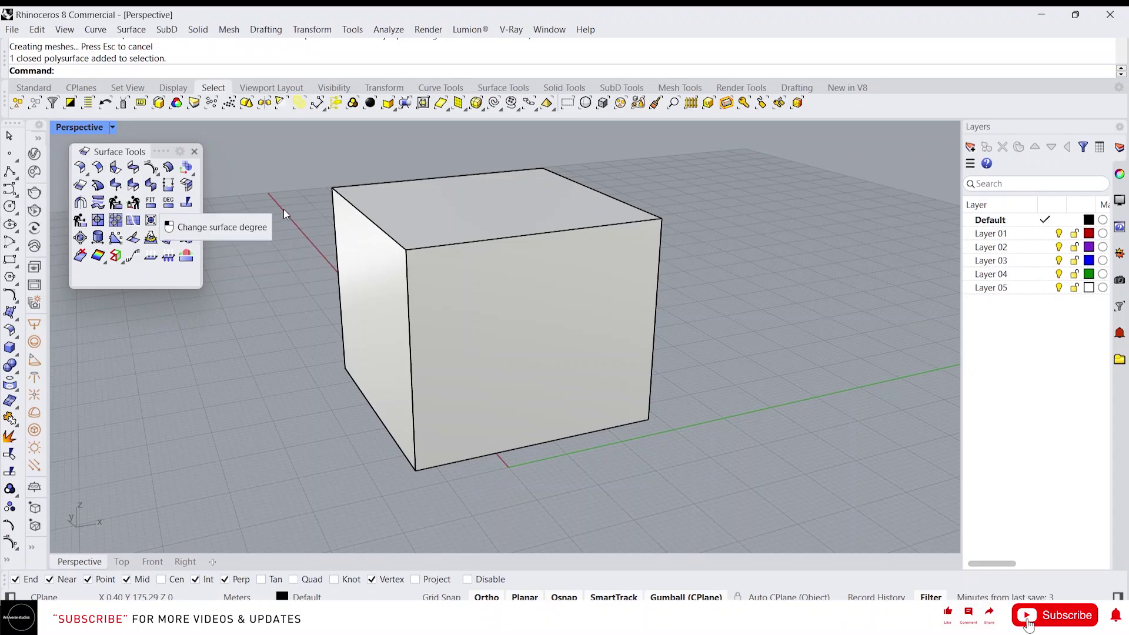
# - Fillet the box's top face with an adjacent side face using FilletSrf, starting at radius 5 and reducing it to 2.8, Trim and Extend on
pyautogui.write('FilletSrf')
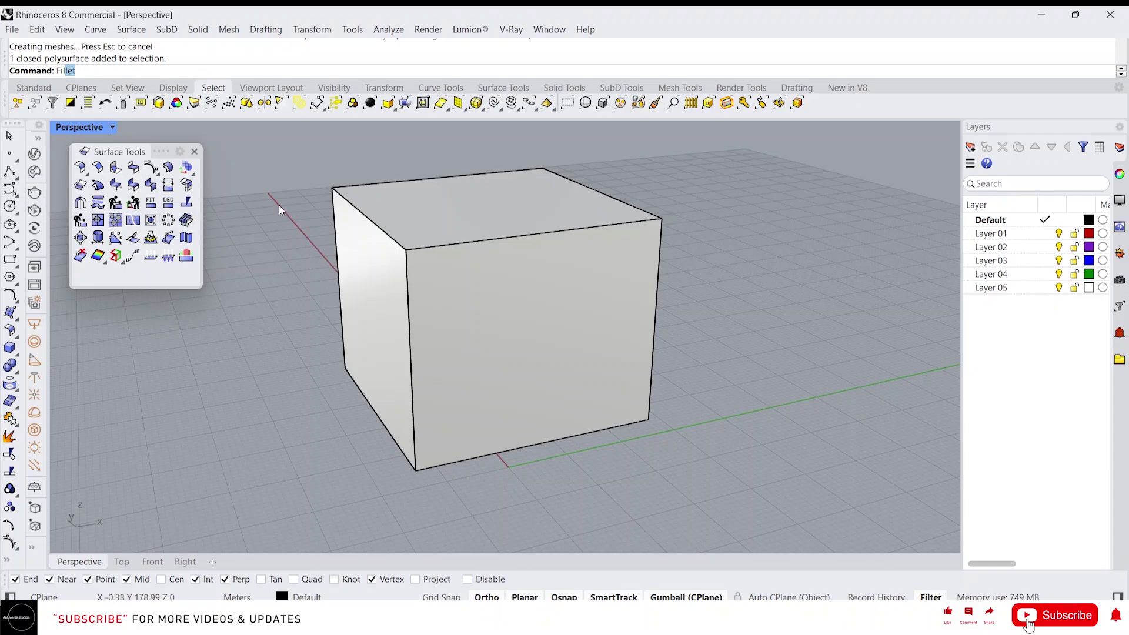
pyautogui.press('Return')
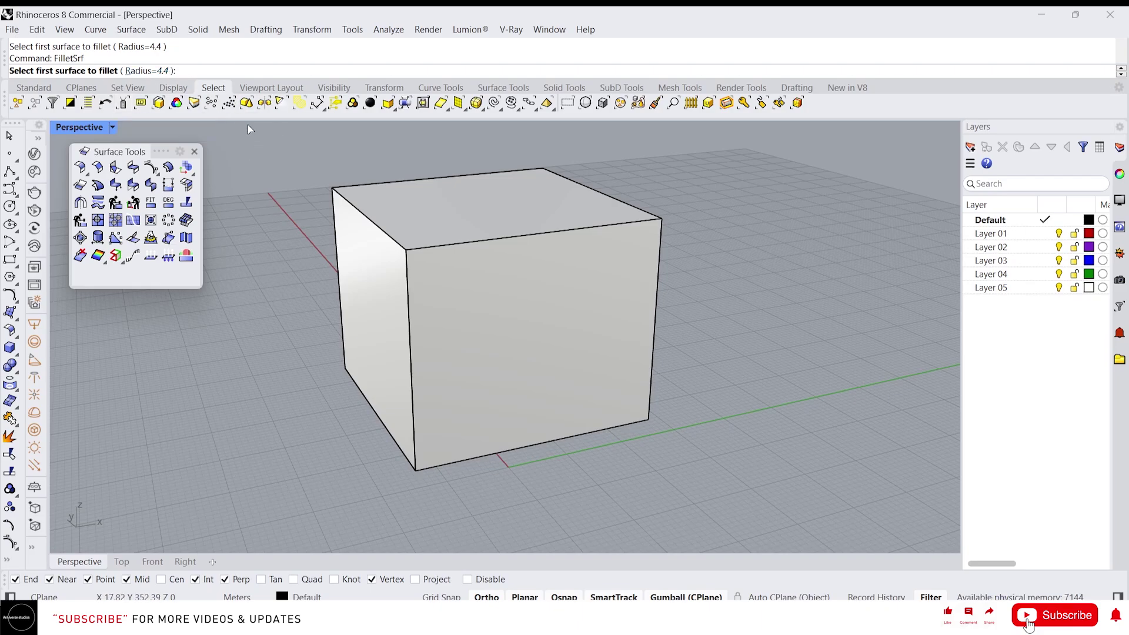
pyautogui.click(157, 72)
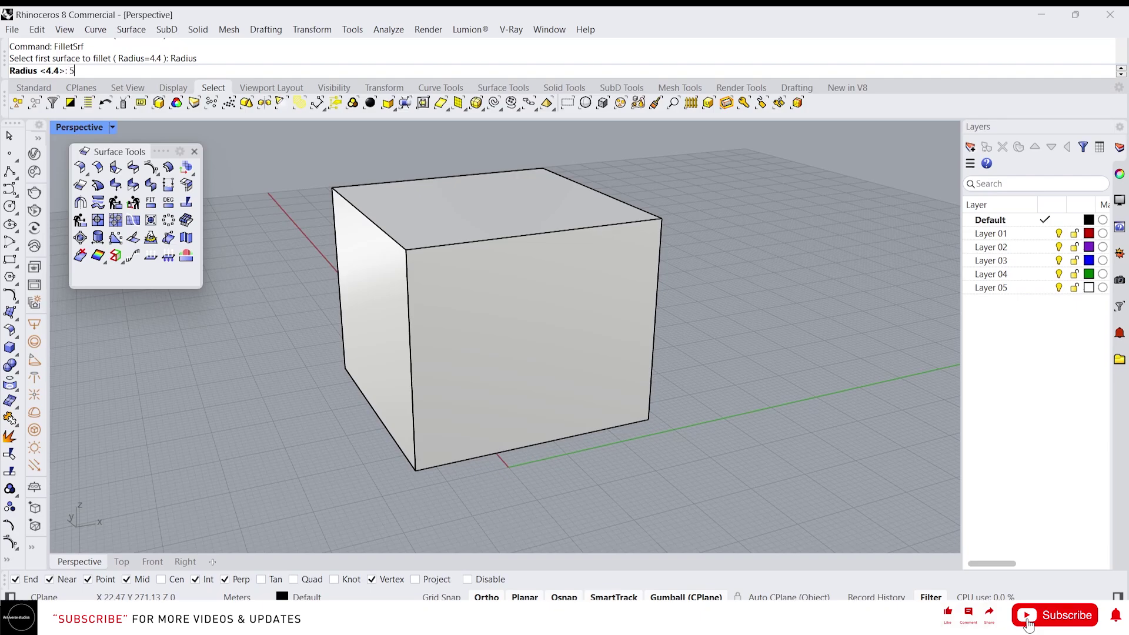
pyautogui.write('5')
pyautogui.press('Return')
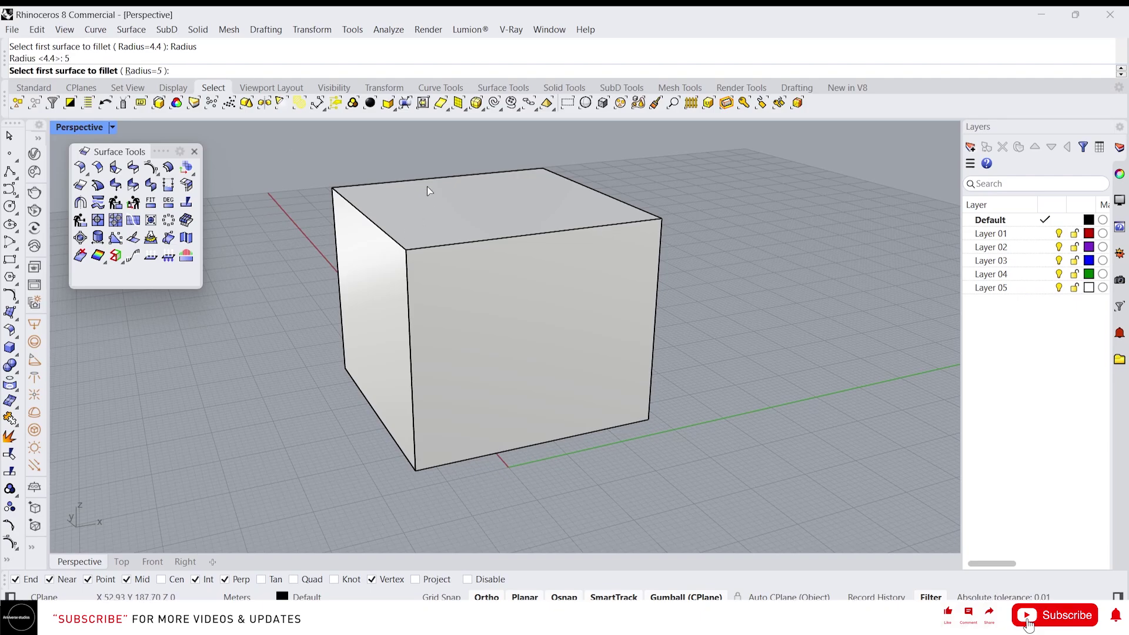
pyautogui.click(449, 216)
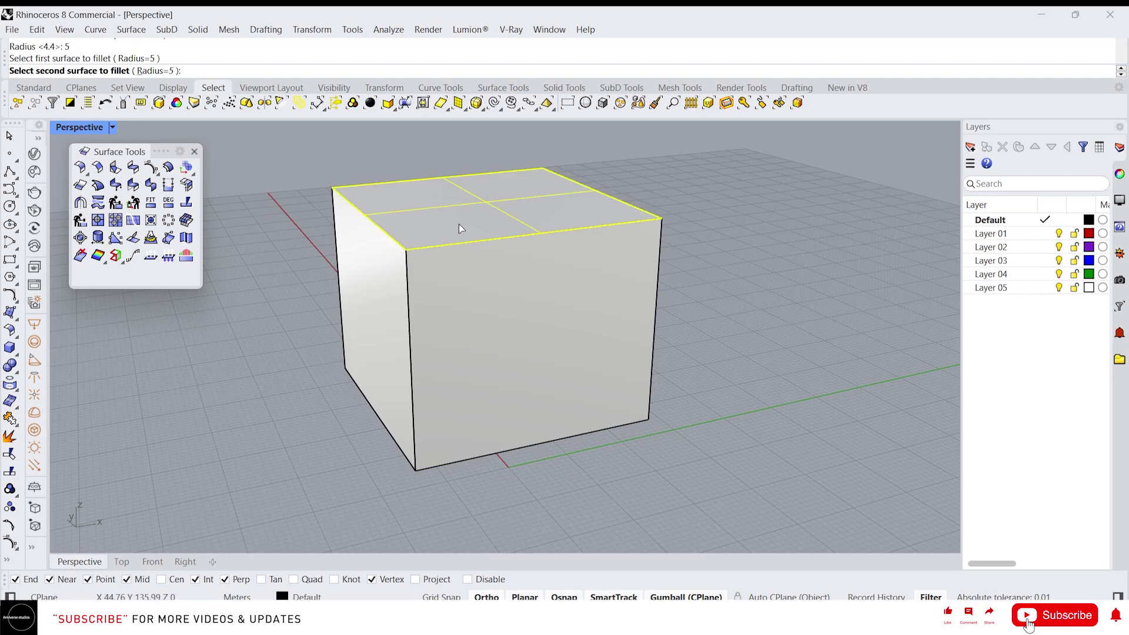
pyautogui.click(481, 271)
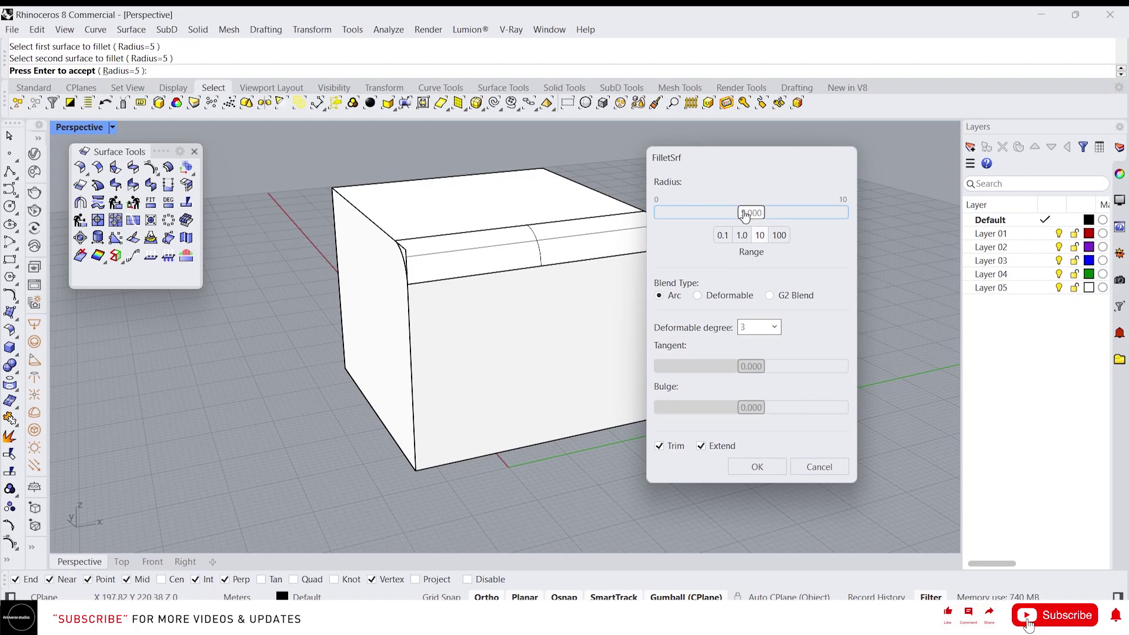
pyautogui.moveTo(763, 211); pyautogui.dragTo(713, 235)
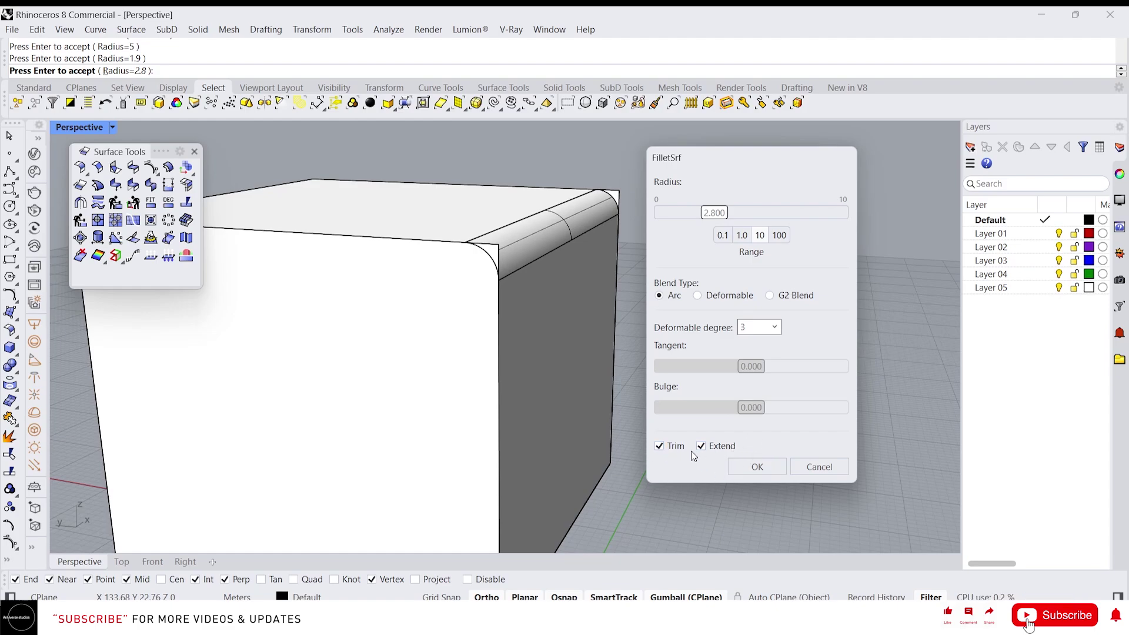
pyautogui.click(757, 466)
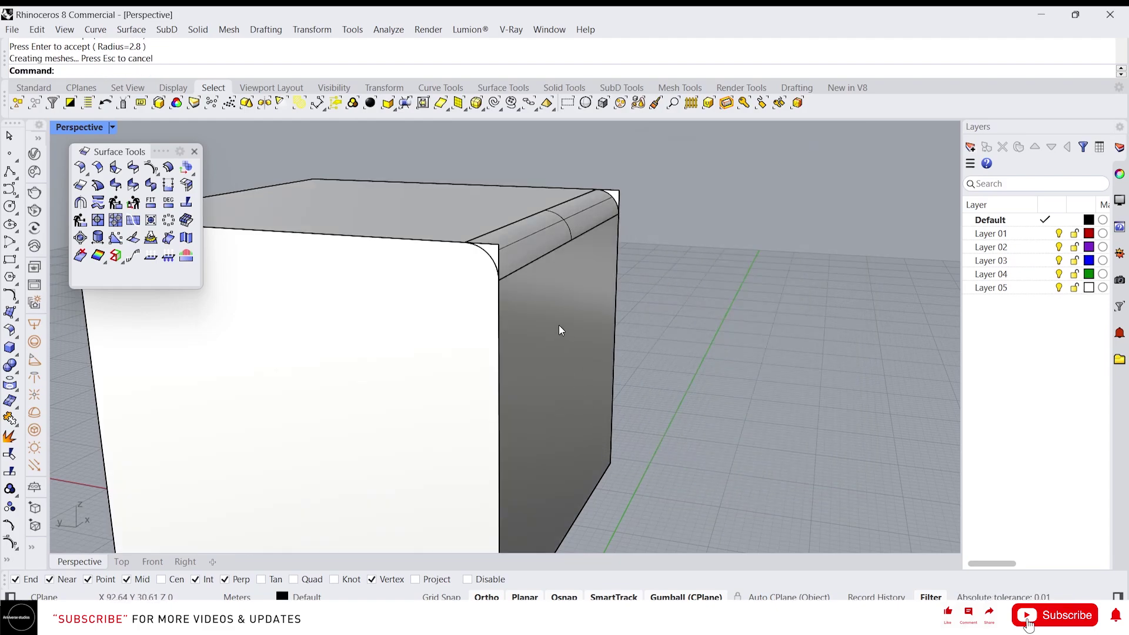
# - Trim away the leftover corners beyond the fillet at both ends of the rounded edge and restore the Shaded display
pyautogui.moveTo(638, 291); pyautogui.dragTo(570, 344, button='right')
pyautogui.click(480, 298)
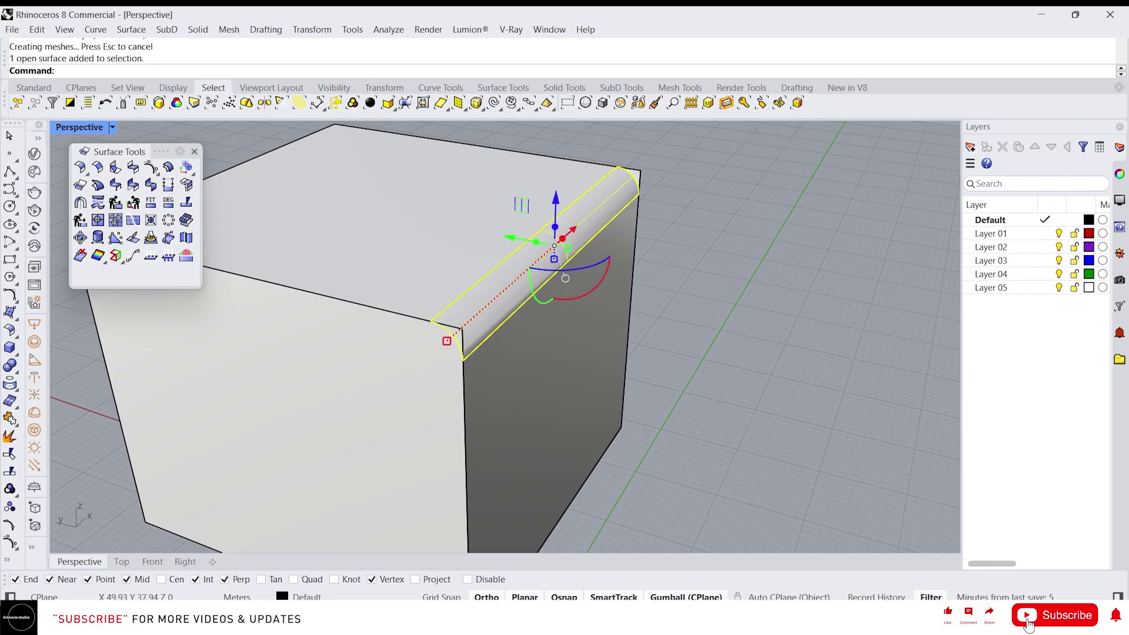
pyautogui.moveTo(432, 321); pyautogui.dragTo(471, 304, button='right')
pyautogui.press('Escape')
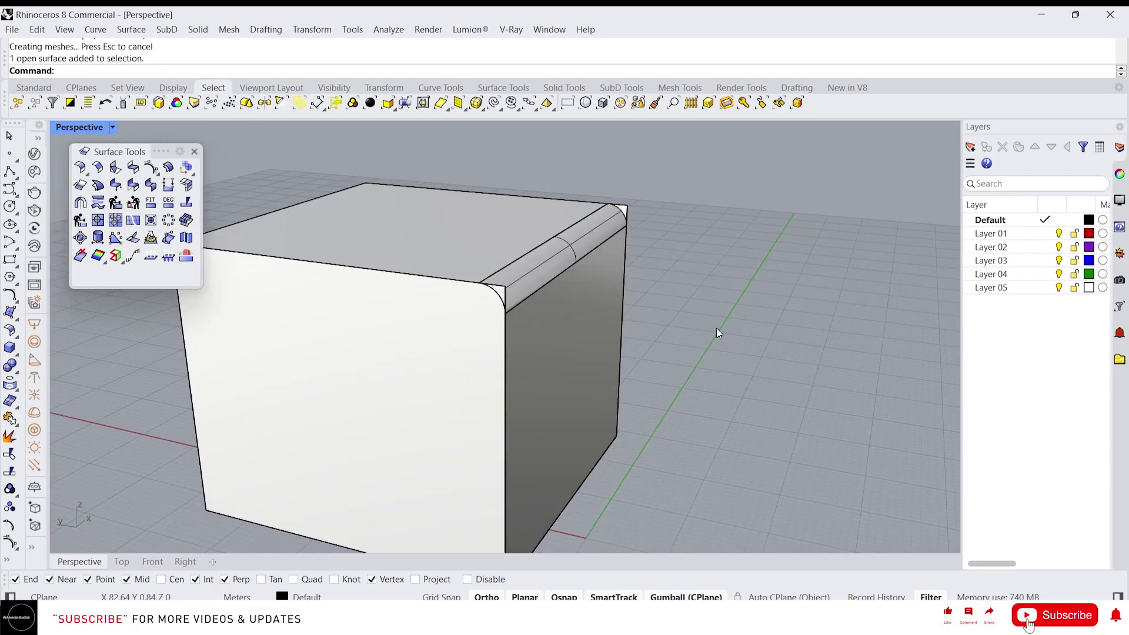
pyautogui.moveTo(752, 379); pyautogui.dragTo(455, 170)
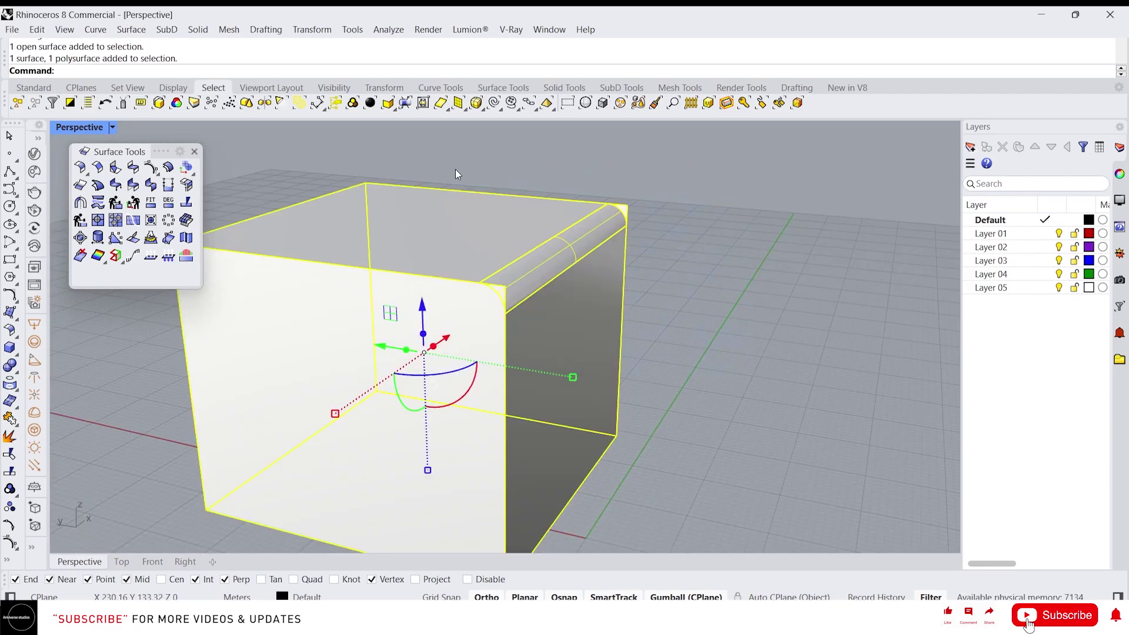
pyautogui.scroll(5, 583, 244)
pyautogui.write('trim')
pyautogui.press('Return')
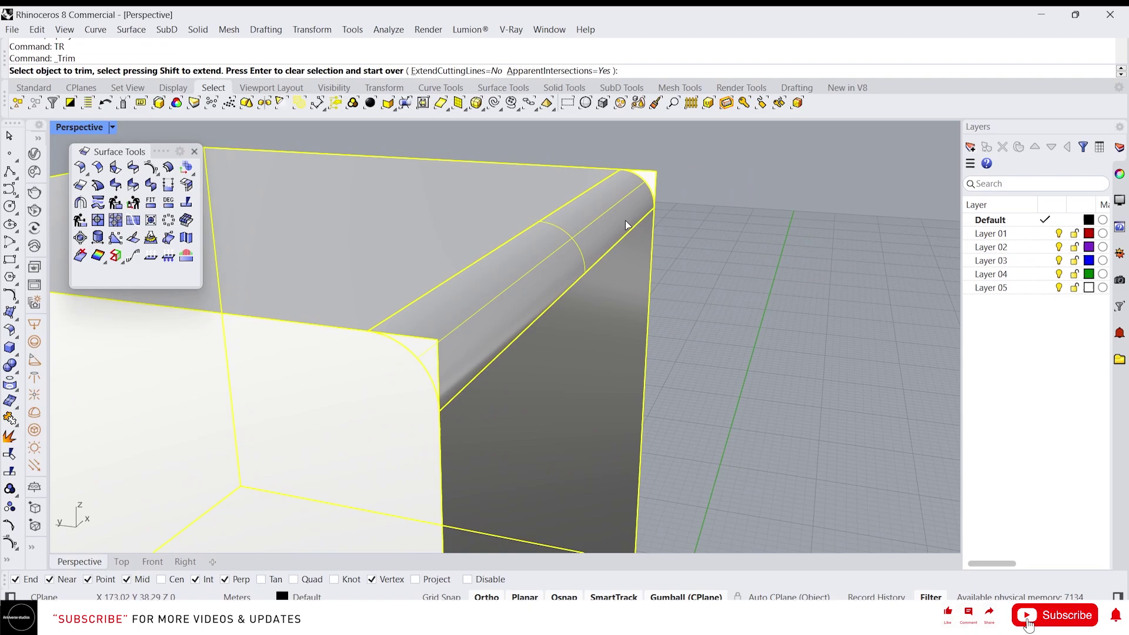
pyautogui.click(657, 179)
pyautogui.moveTo(434, 333); pyautogui.dragTo(555, 331, button='right')
pyautogui.click(846, 318)
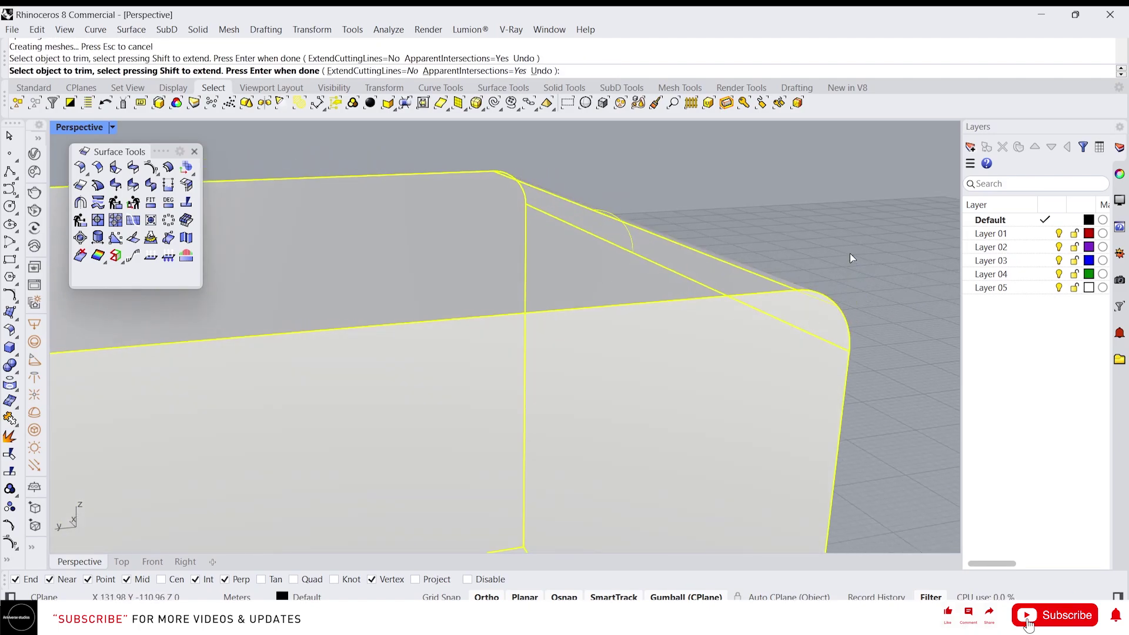
pyautogui.scroll(-6, 772, 314)
pyautogui.press('Return')
pyautogui.hotkey('ctrl', 'alt', 's')
# - Chamfer the top face with the side face opposite the fillet using ChamferSrf, with both distances set to 5
pyautogui.scroll(5, 782, 329)
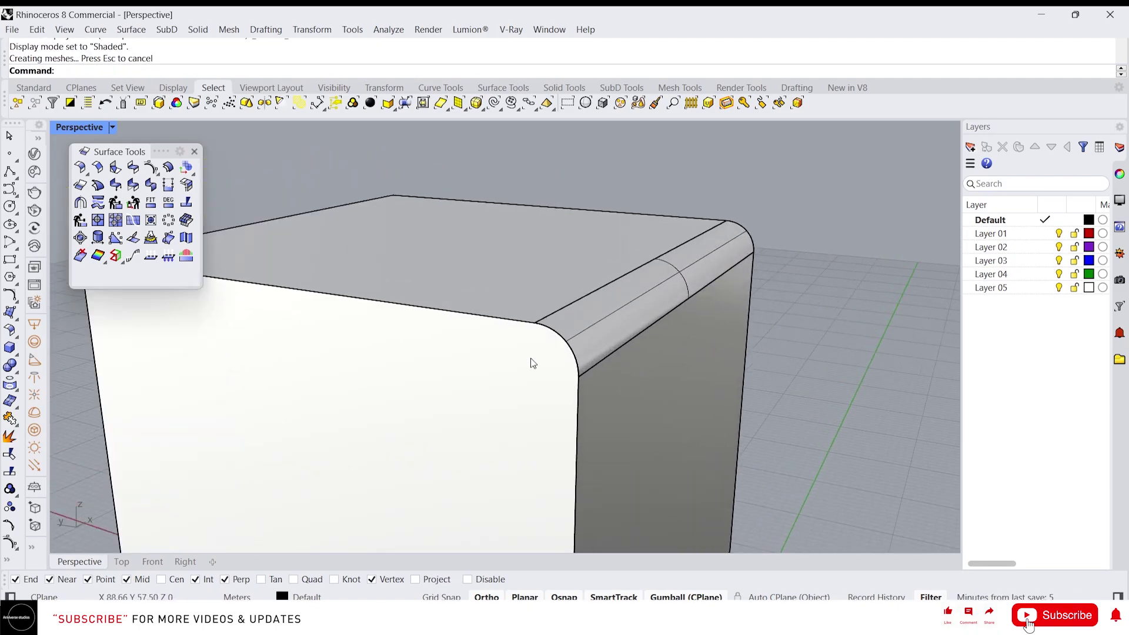
pyautogui.scroll(-5, 655, 326)
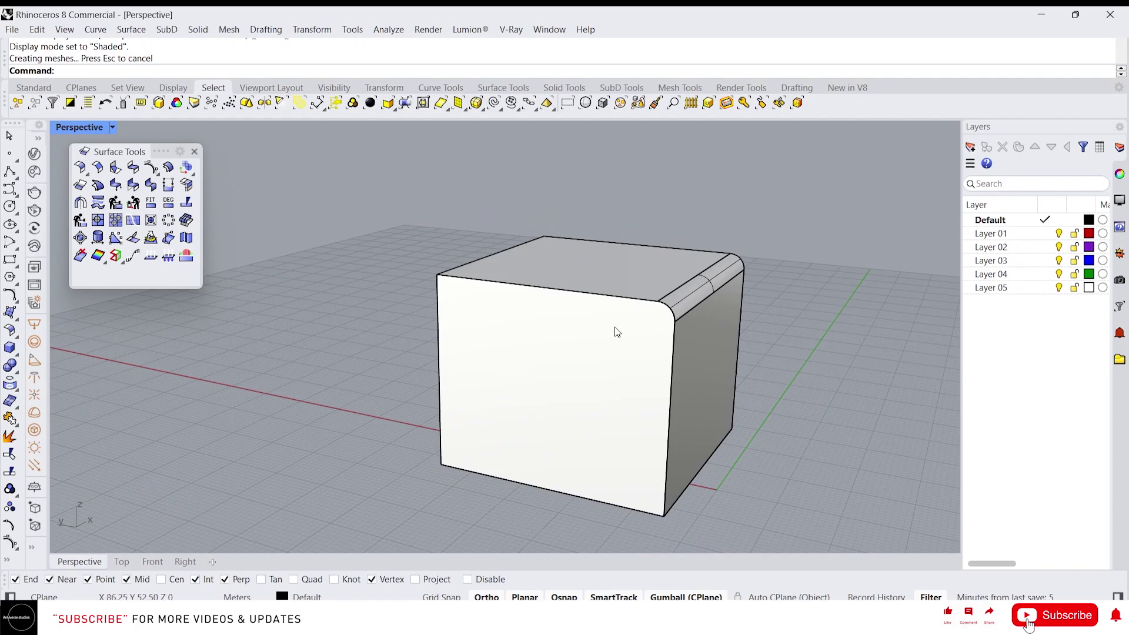
pyautogui.moveTo(474, 322); pyautogui.dragTo(537, 298, button='right')
pyautogui.scroll(4, 537, 297)
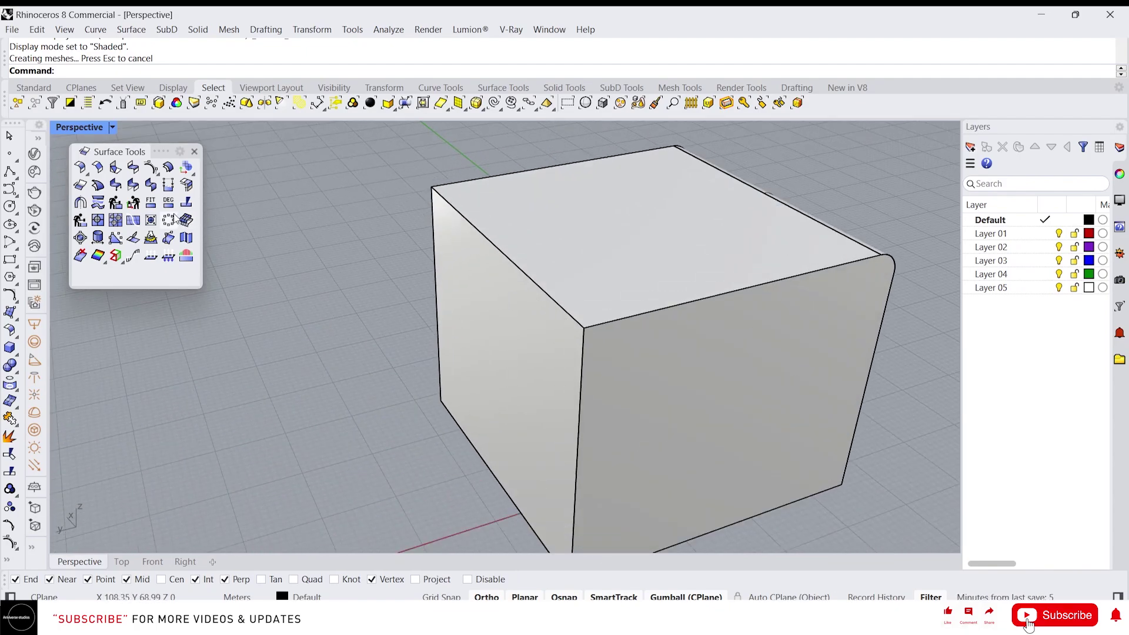
pyautogui.click(98, 184)
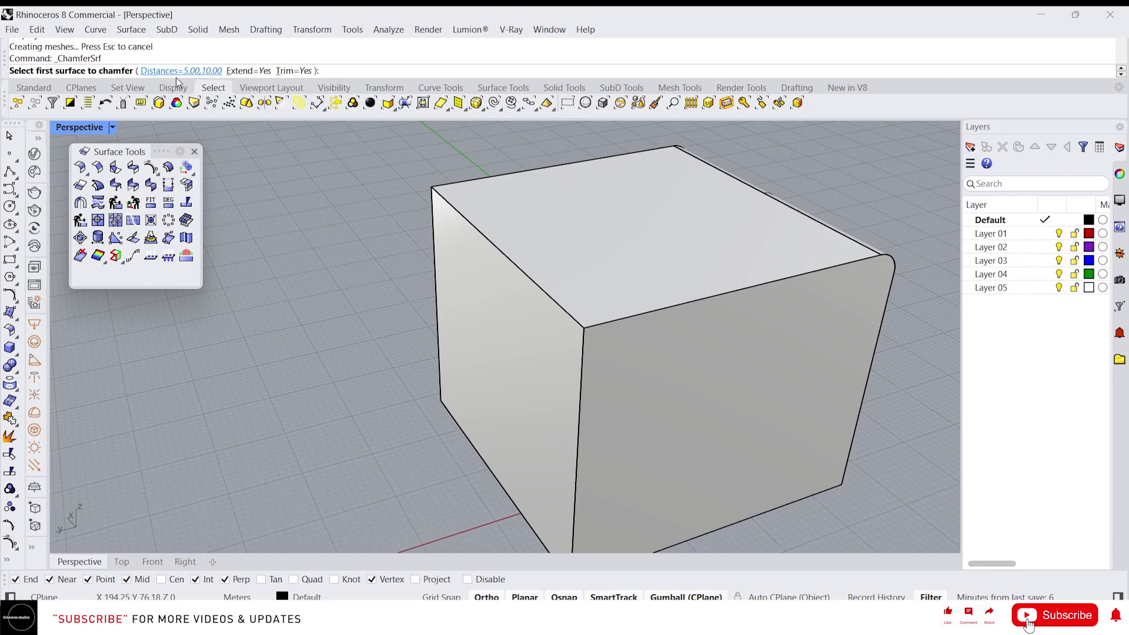
pyautogui.click(202, 75)
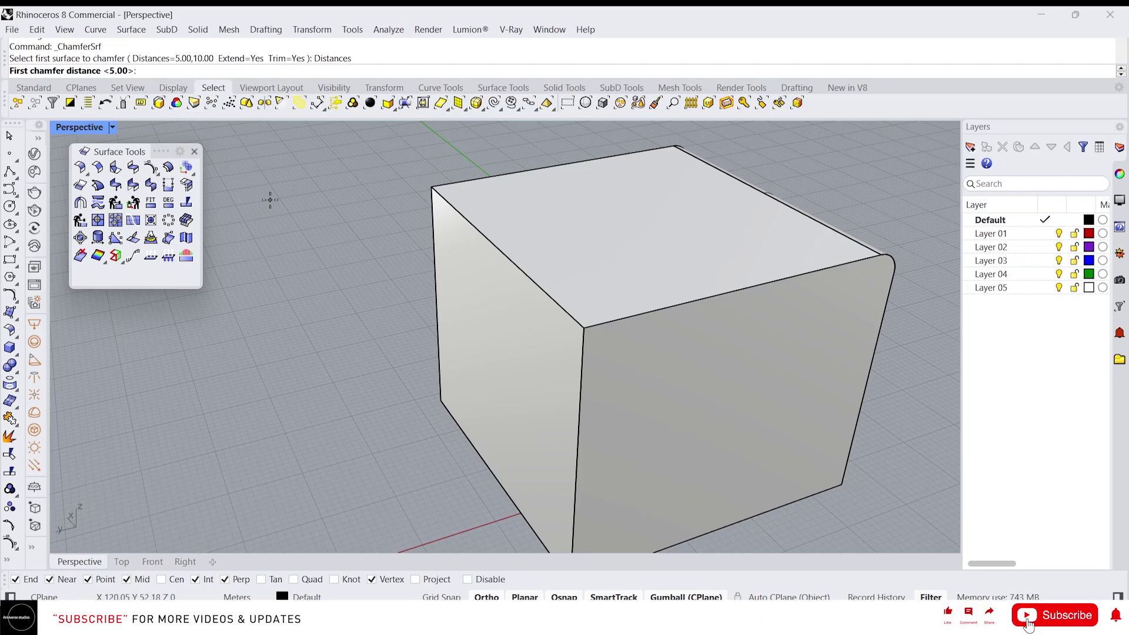
pyautogui.write('5')
pyautogui.press('Return')
pyautogui.write('5')
pyautogui.press('Return')
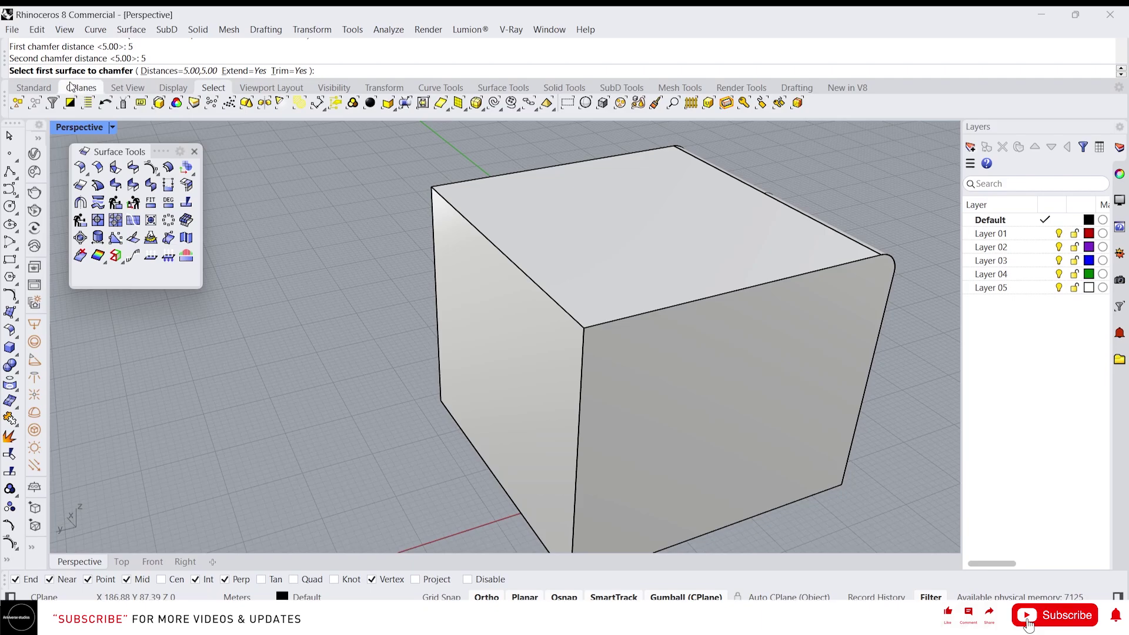
pyautogui.click(518, 256)
pyautogui.moveTo(539, 292); pyautogui.dragTo(524, 319, button='right')
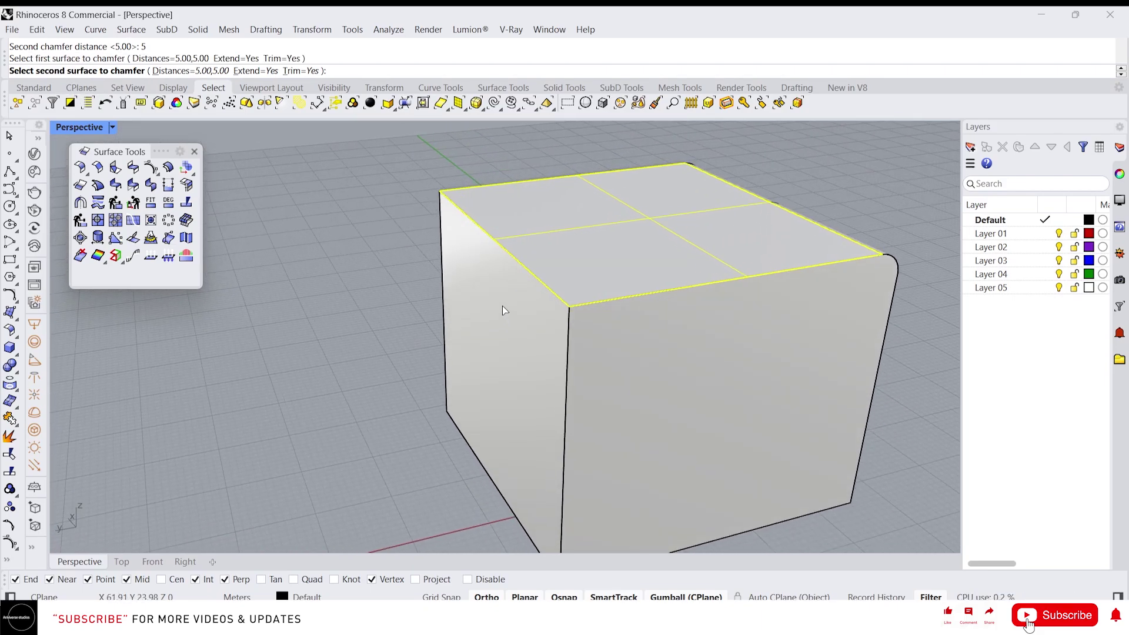
pyautogui.click(502, 310)
# - Trim away the leftover corners beyond the chamfer surface on the box's end faces
pyautogui.moveTo(557, 280); pyautogui.dragTo(447, 274, button='right')
pyautogui.moveTo(573, 153); pyautogui.dragTo(386, 434)
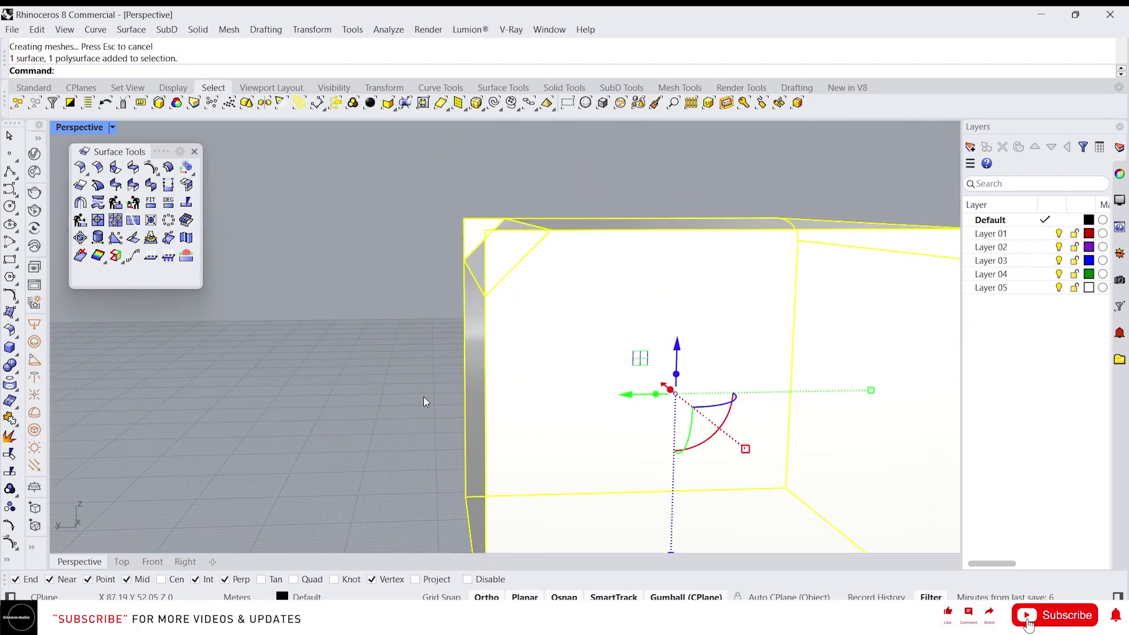
pyautogui.write('tr')
pyautogui.press('Return')
pyautogui.click(472, 242)
pyautogui.moveTo(418, 252); pyautogui.dragTo(703, 302, button='right')
pyautogui.press('Escape')
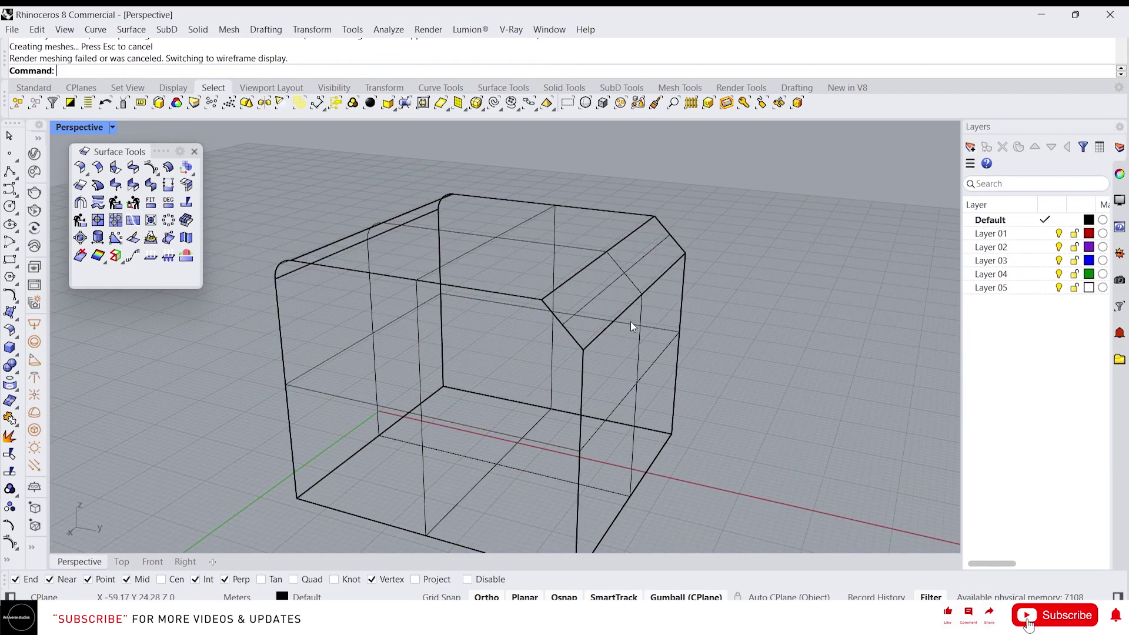
# - Restore the Shaded display and examine the chamfered and filleted edges of the box from opposite sides
pyautogui.middleClick(627, 324)
pyautogui.click(630, 308)
pyautogui.click(625, 299)
pyautogui.scroll(-6, 683, 317)
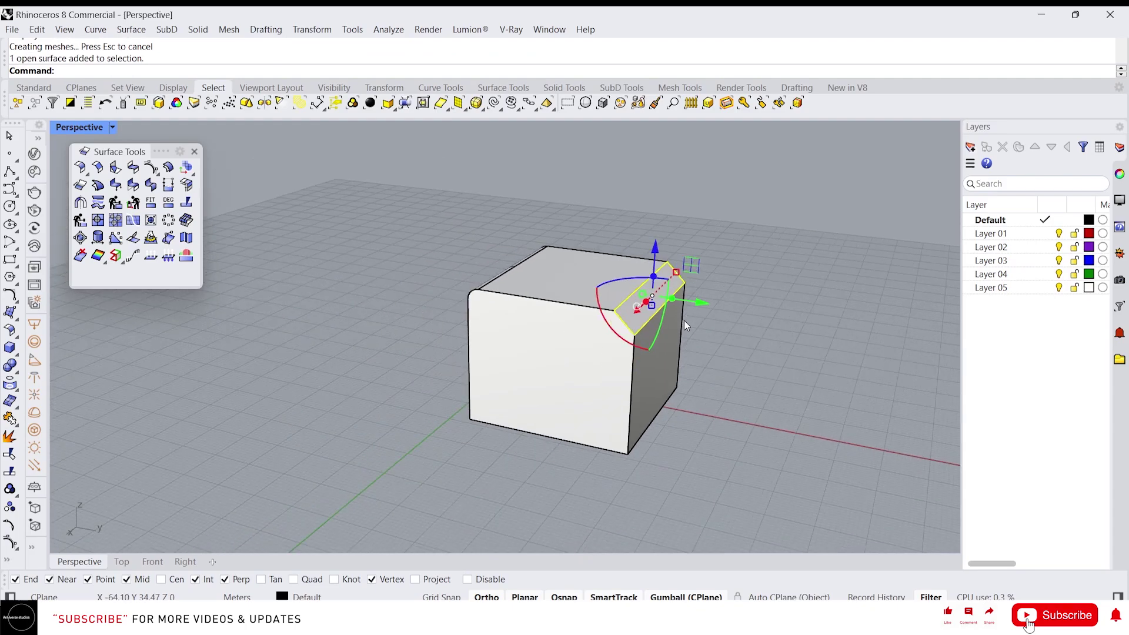
pyautogui.moveTo(683, 320); pyautogui.dragTo(320, 320, button='right')
pyautogui.moveTo(635, 352); pyautogui.dragTo(698, 308, button='right')
pyautogui.scroll(2, 686, 299)
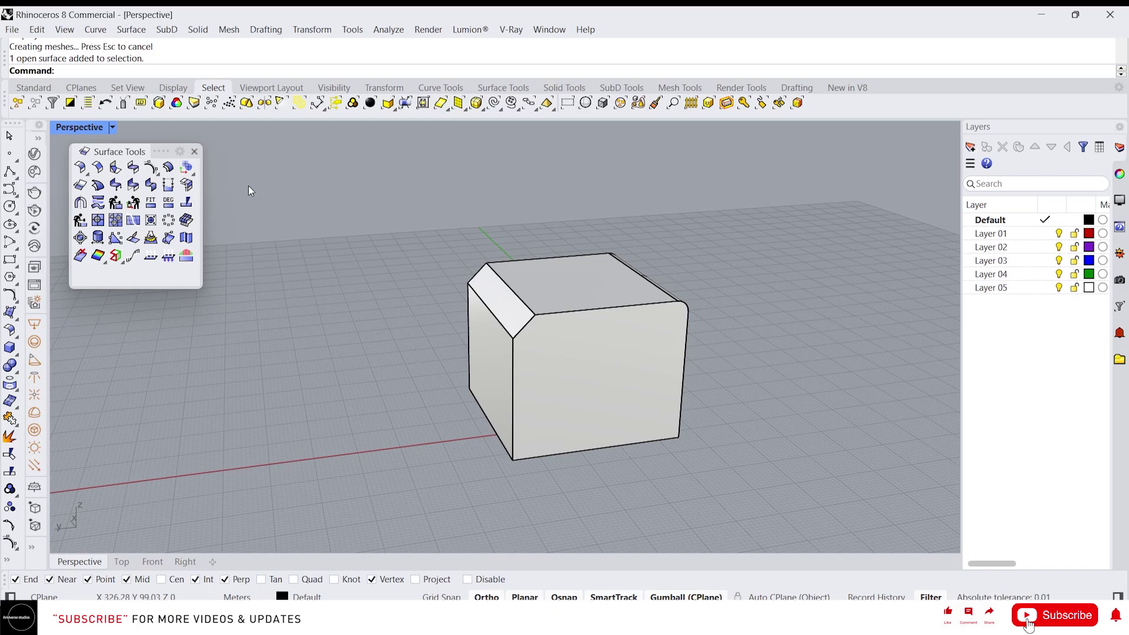
# - Delete all parts of the filleted and chamfered box, including the leftover curve
pyautogui.scroll(-2, 267, 224)
pyautogui.moveTo(502, 231); pyautogui.dragTo(503, 233)
pyautogui.scroll(-2, 482, 304)
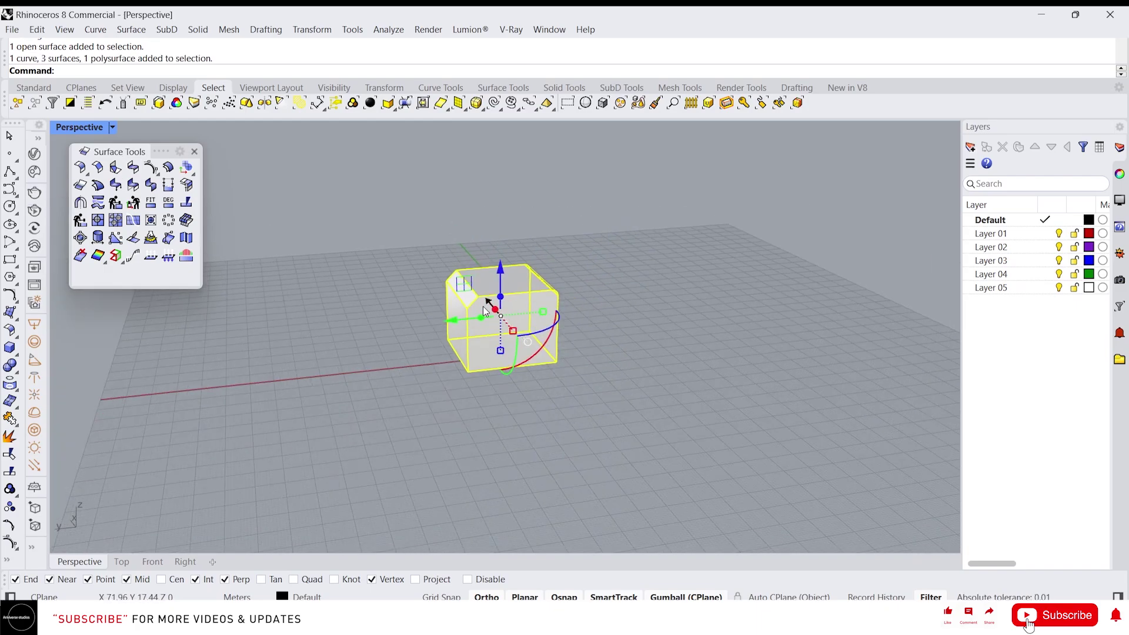
pyautogui.press('Delete')
# - Draw two similarly sized rectangles beside each other on the ground plane, leaving a narrow gap between them
pyautogui.moveTo(495, 336); pyautogui.dragTo(565, 338, button='right')
pyautogui.write('Rectangle')
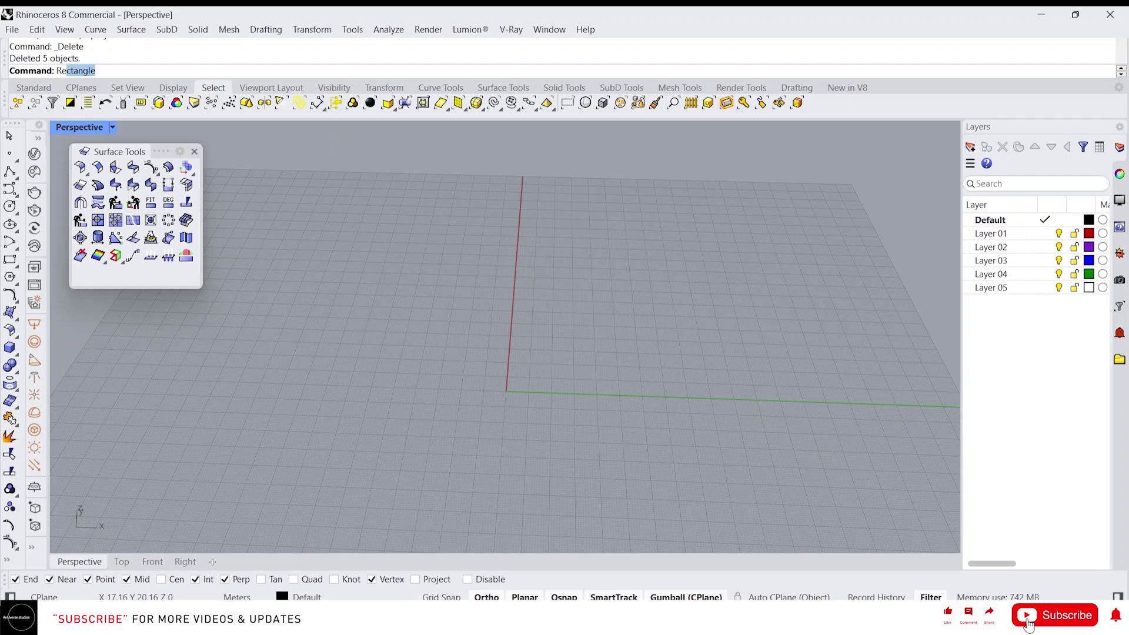
pyautogui.press('Return')
pyautogui.click(507, 331)
pyautogui.click(598, 395)
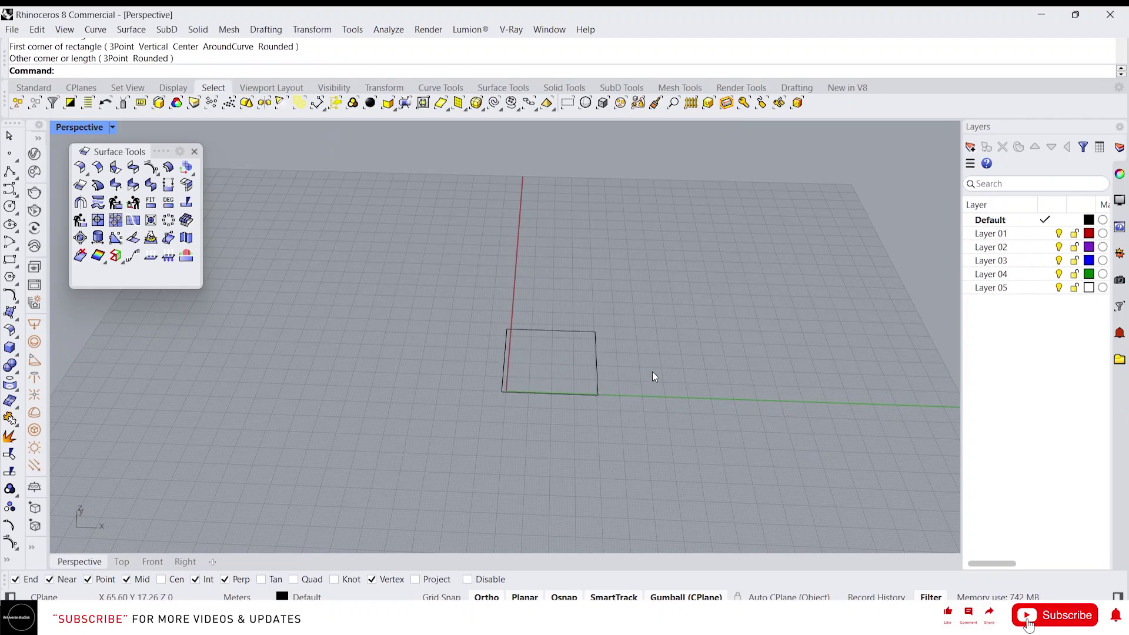
pyautogui.scroll(2, 653, 362)
pyautogui.press('Return')
pyautogui.click(617, 322)
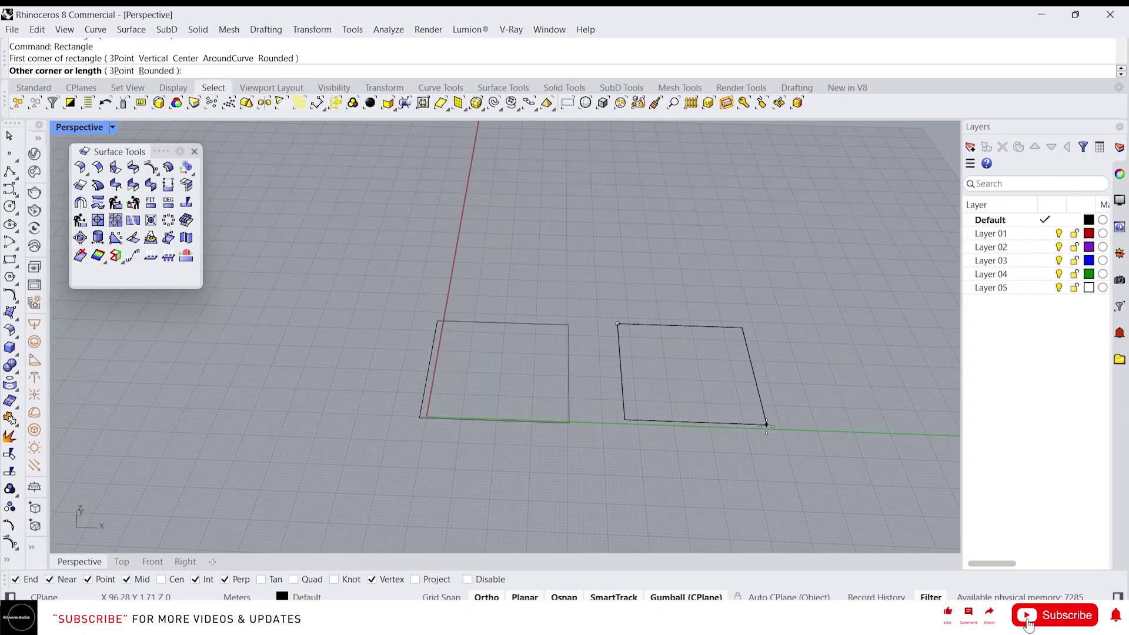
pyautogui.click(766, 424)
# - Create planar surfaces from both rectangles
pyautogui.moveTo(659, 446); pyautogui.dragTo(675, 371, button='right')
pyautogui.click(569, 378)
pyautogui.moveTo(679, 422); pyautogui.dragTo(519, 312)
pyautogui.moveTo(743, 379); pyautogui.dragTo(655, 380, button='right')
pyautogui.write('P')
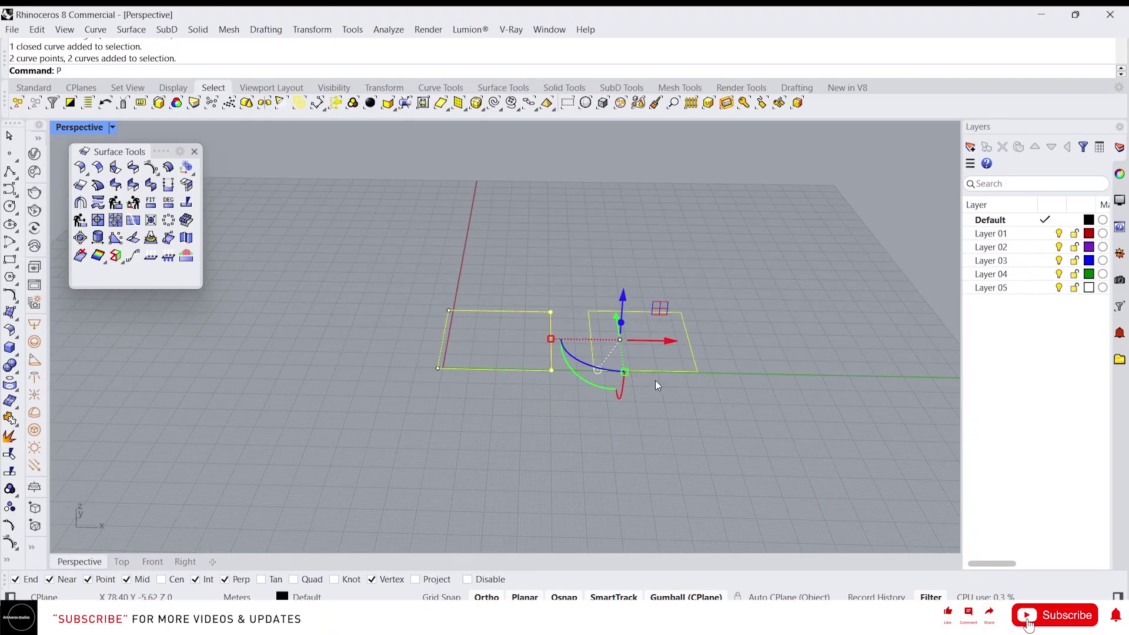
pyautogui.write('S')
pyautogui.press('Return')
# - Extrude both planar surfaces upward together into two boxes of equal height
pyautogui.click(663, 421)
pyautogui.click(496, 325)
pyautogui.keyDown('shift'); pyautogui.click(610, 344); pyautogui.keyUp('shift')
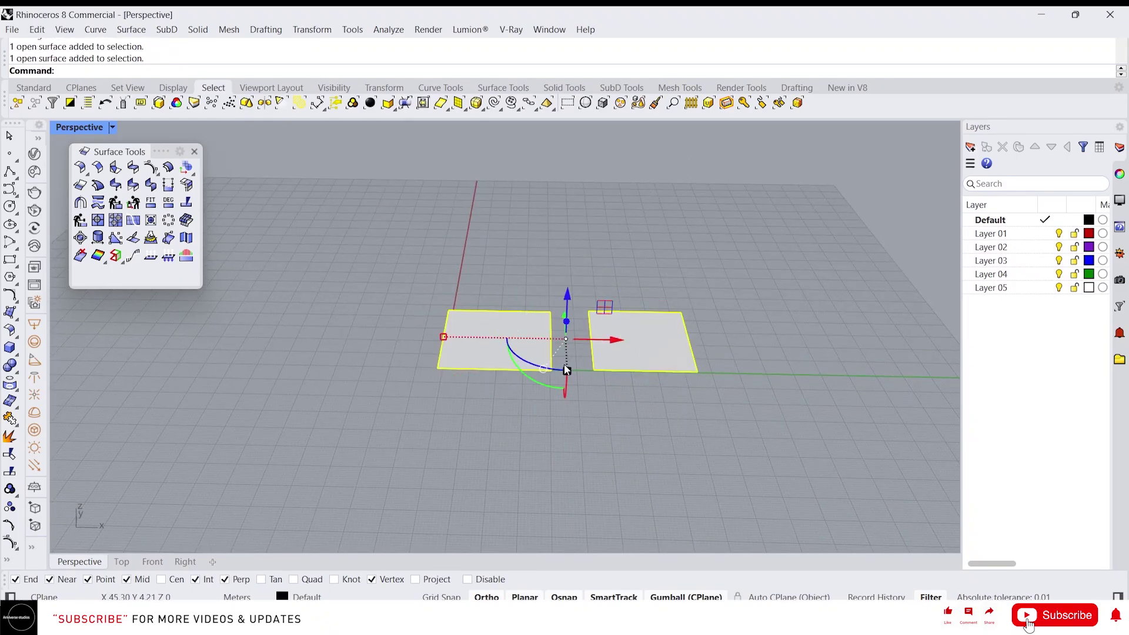
pyautogui.moveTo(566, 321); pyautogui.dragTo(568, 253)
pyautogui.scroll(3, 591, 309)
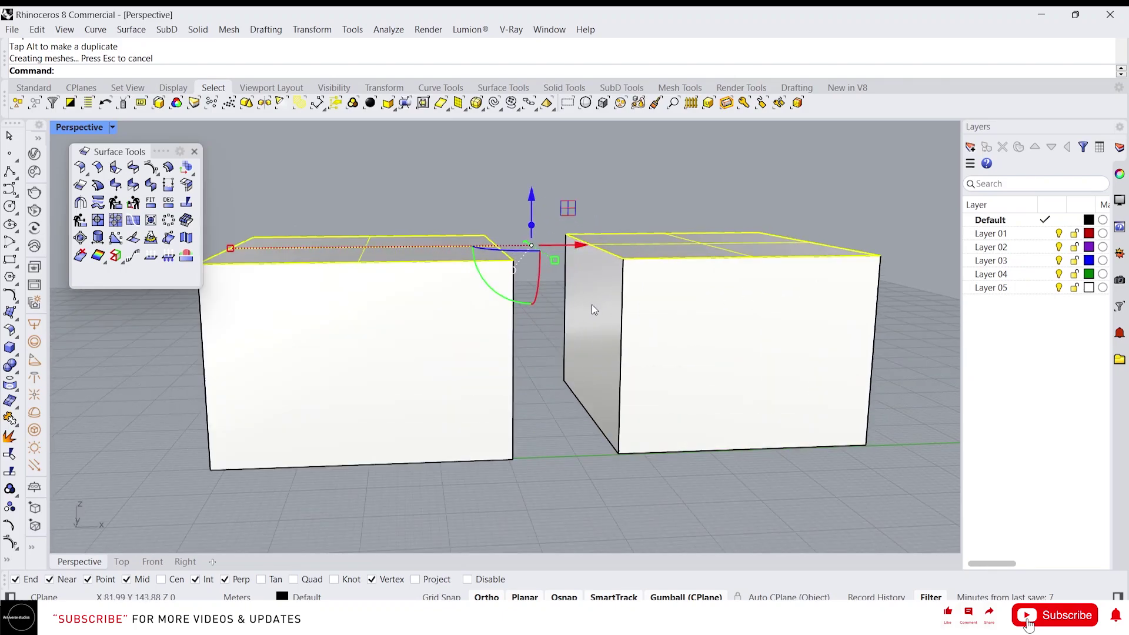
pyautogui.moveTo(591, 304); pyautogui.dragTo(542, 313, button='right')
pyautogui.scroll(-2, 542, 313)
pyautogui.press('Escape')
# - Lower the top face of the second box so it is shorter than the first
pyautogui.click(625, 365)
pyautogui.moveTo(625, 366); pyautogui.dragTo(631, 303, button='right')
pyautogui.press('Escape')
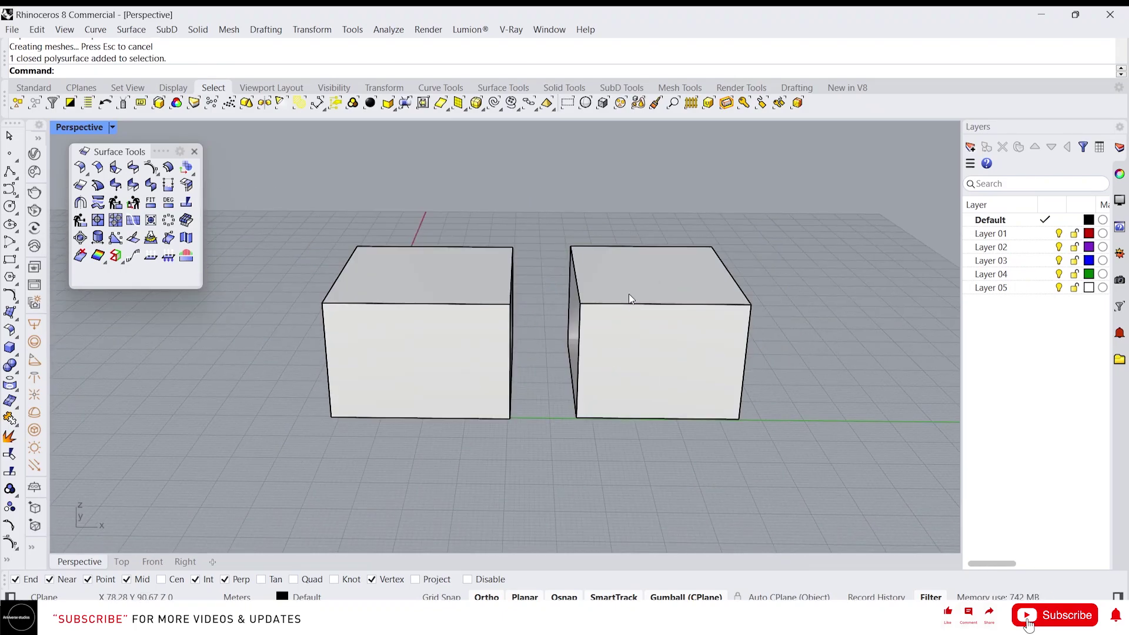
pyautogui.keyDown('ctrl'); pyautogui.keyDown('shift'); pyautogui.click(625, 279); pyautogui.keyUp('shift'); pyautogui.keyUp('ctrl')
pyautogui.moveTo(651, 214); pyautogui.dragTo(651, 263)
pyautogui.moveTo(650, 263); pyautogui.dragTo(543, 273, button='right')
pyautogui.scroll(4, 594, 245)
pyautogui.scroll(-4, 615, 322)
pyautogui.scroll(2, 539, 319)
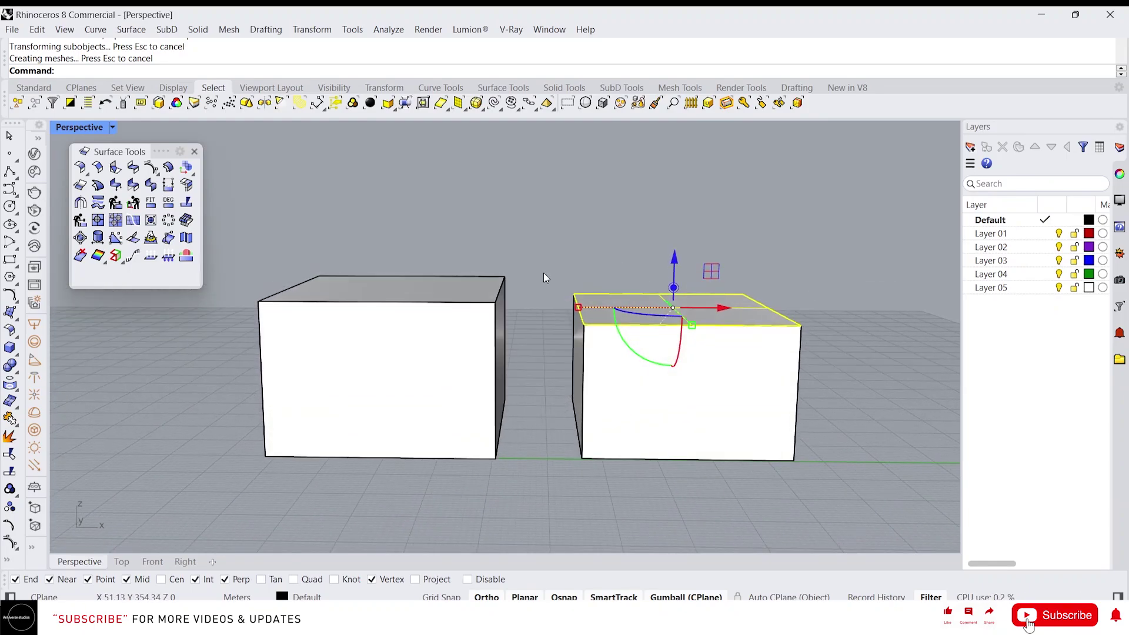
# - Start a BlendSrf between the facing top edges of the taller and the shorter box
pyautogui.click(133, 168)
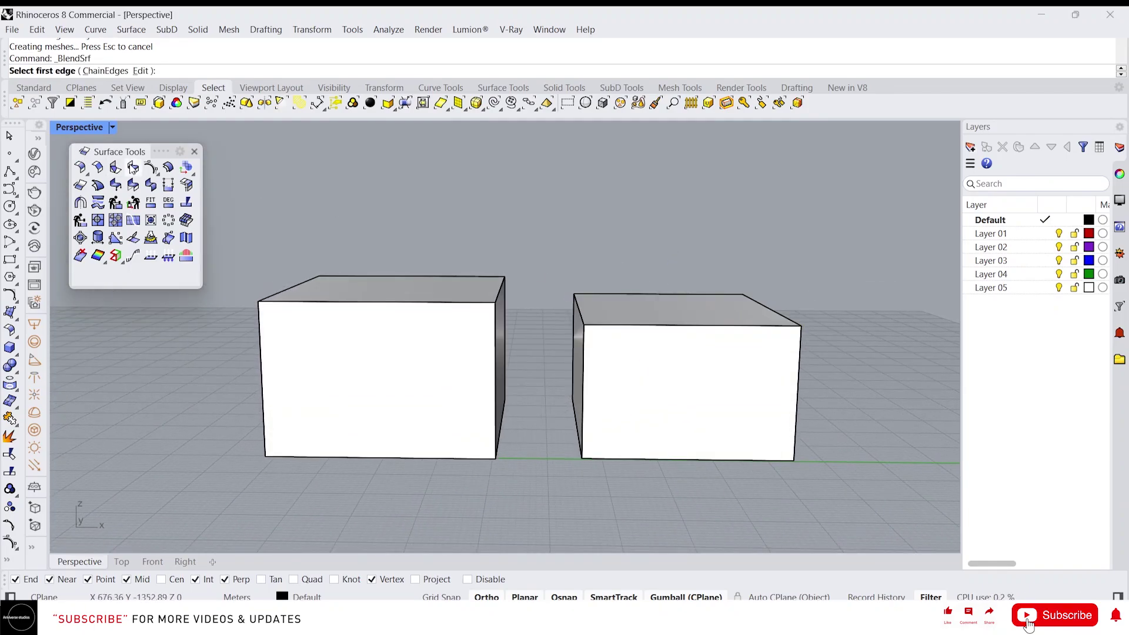
pyautogui.click(502, 293)
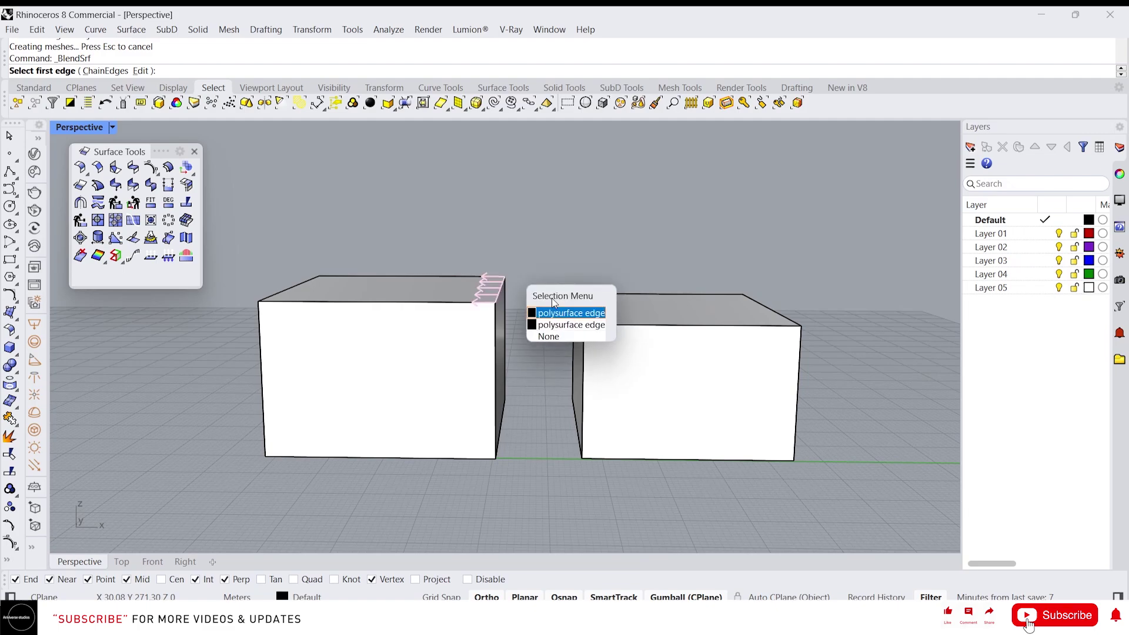
pyautogui.click(556, 312)
pyautogui.moveTo(556, 312); pyautogui.dragTo(443, 250, button='right')
pyautogui.click(580, 315)
pyautogui.click(586, 313)
pyautogui.scroll(5, 550, 291)
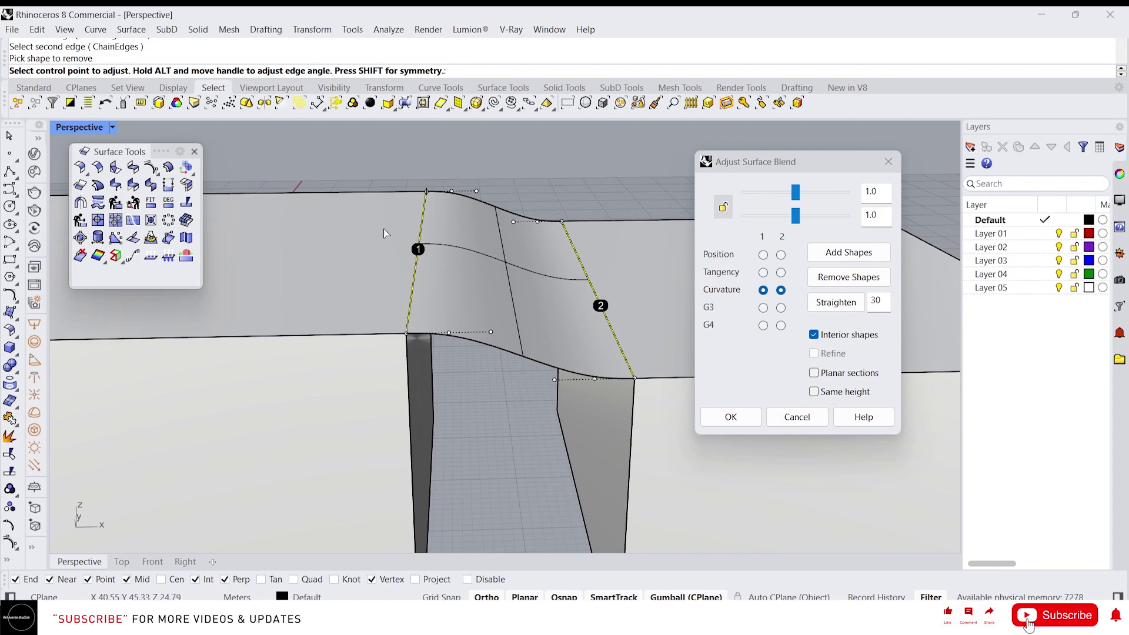
pyautogui.moveTo(570, 279); pyautogui.dragTo(547, 228, button='right')
# - Set the blend's shape value for edge 1 to 1.434
pyautogui.click(797, 216)
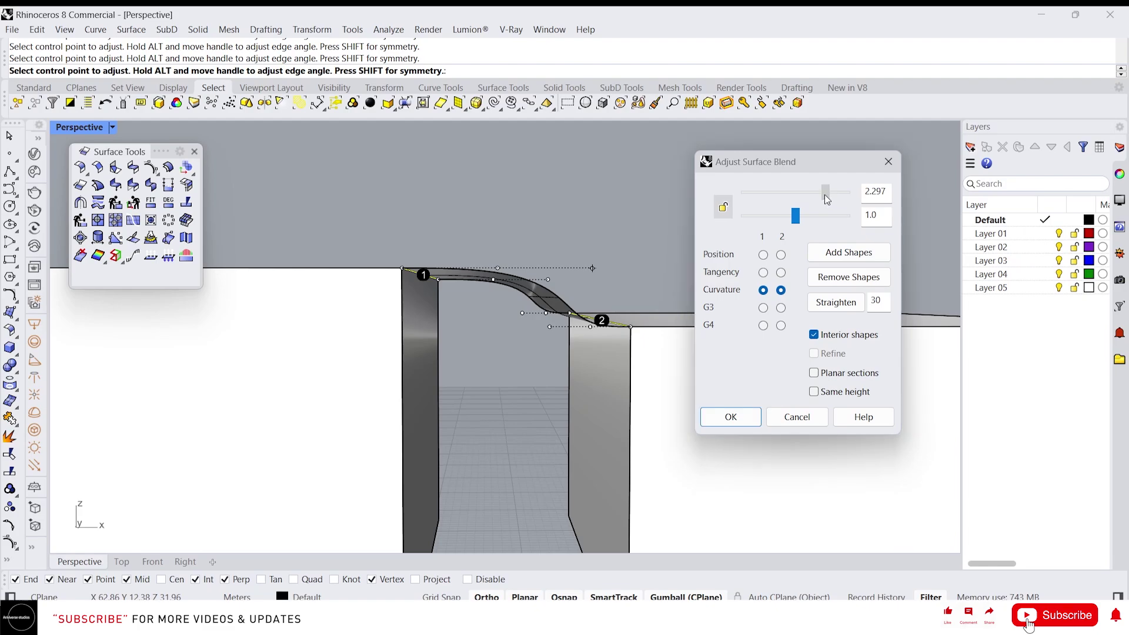
pyautogui.moveTo(825, 193); pyautogui.dragTo(809, 194)
pyautogui.moveTo(578, 253); pyautogui.dragTo(585, 267, button='right')
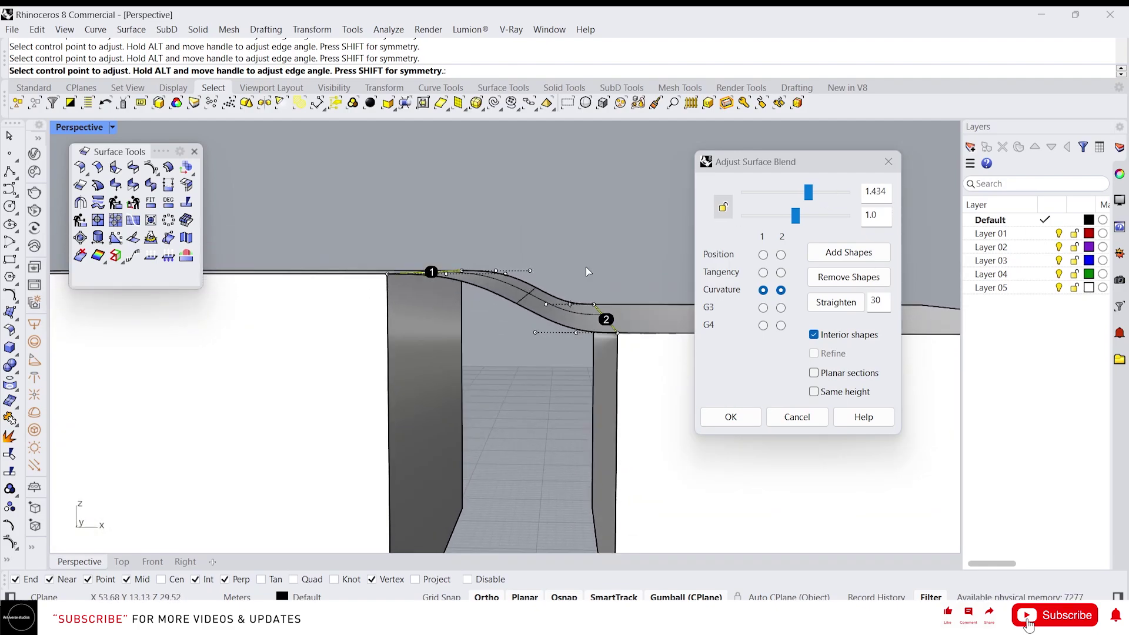
# - Try Position continuity on both blend edges and switch both to Tangency
pyautogui.click(763, 254)
pyautogui.click(781, 255)
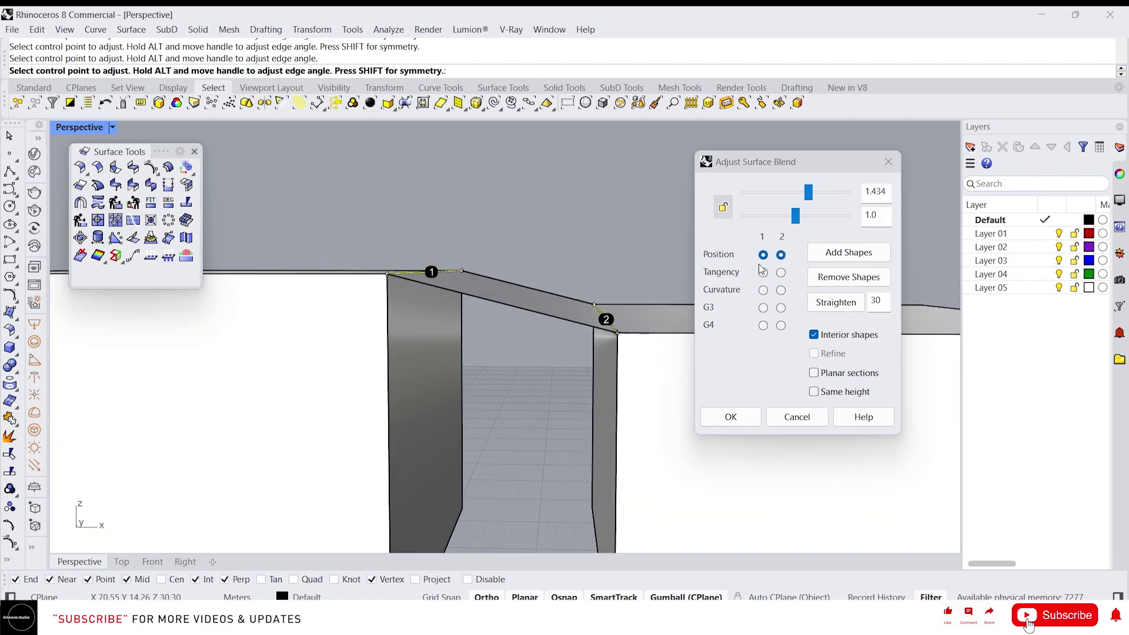
pyautogui.click(764, 273)
pyautogui.click(781, 273)
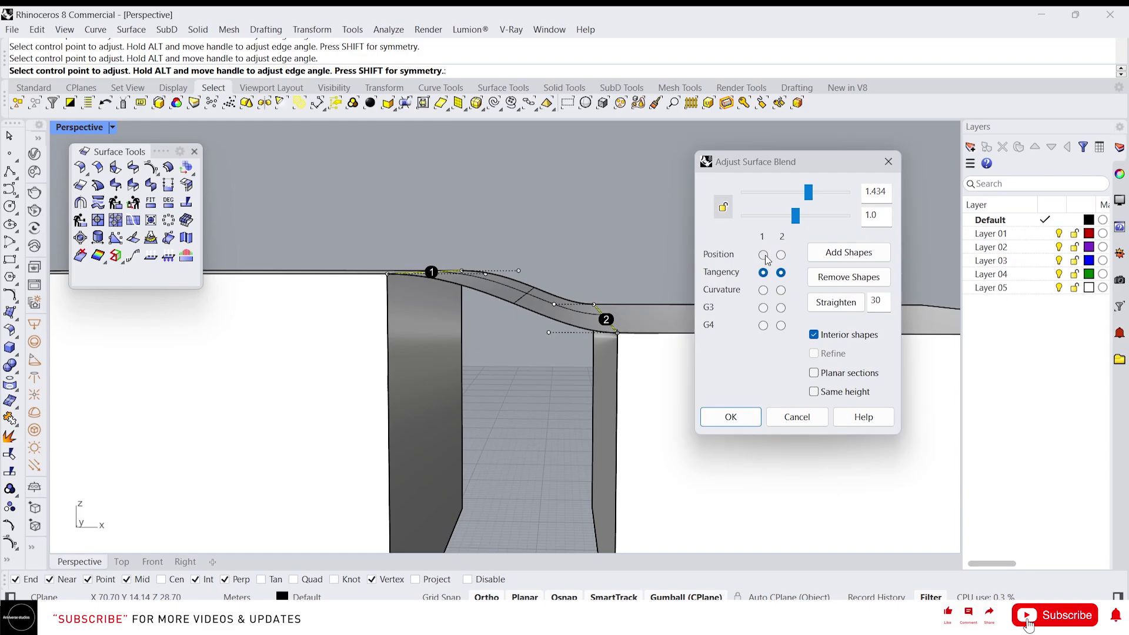
# - Reshape the blend to a value of 1.892 for edge 1 and 0.697 for edge 2
pyautogui.moveTo(553, 336); pyautogui.dragTo(556, 321, button='right')
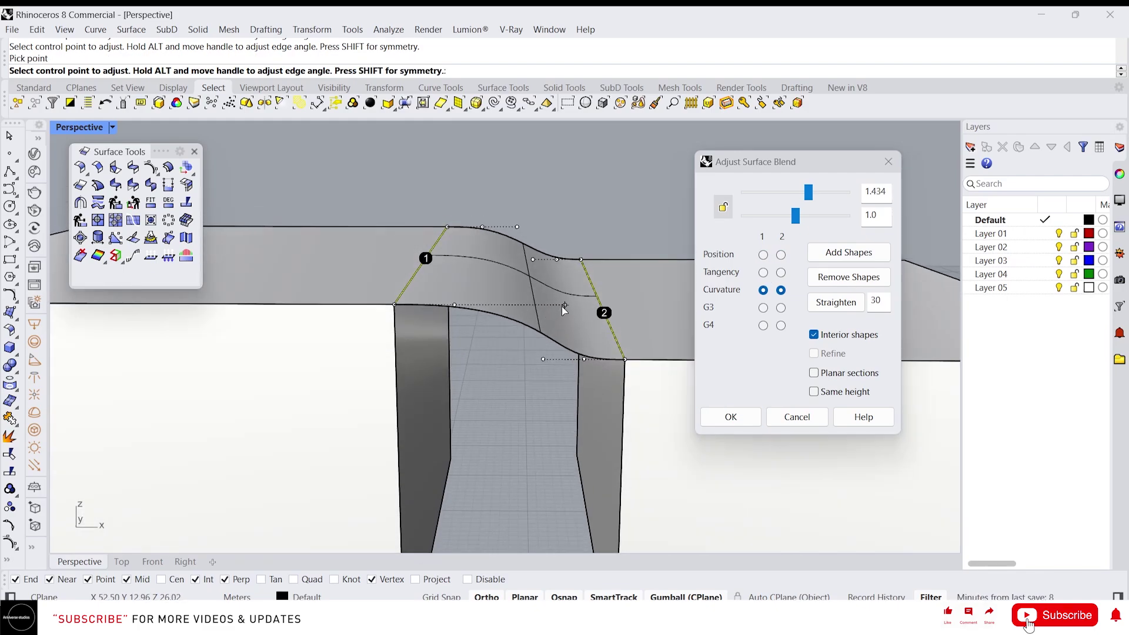
pyautogui.moveTo(564, 305)
pyautogui.mouseDown()
pyautogui.moveTo(587, 312)
pyautogui.moveTo(580, 306)
pyautogui.mouseUp()
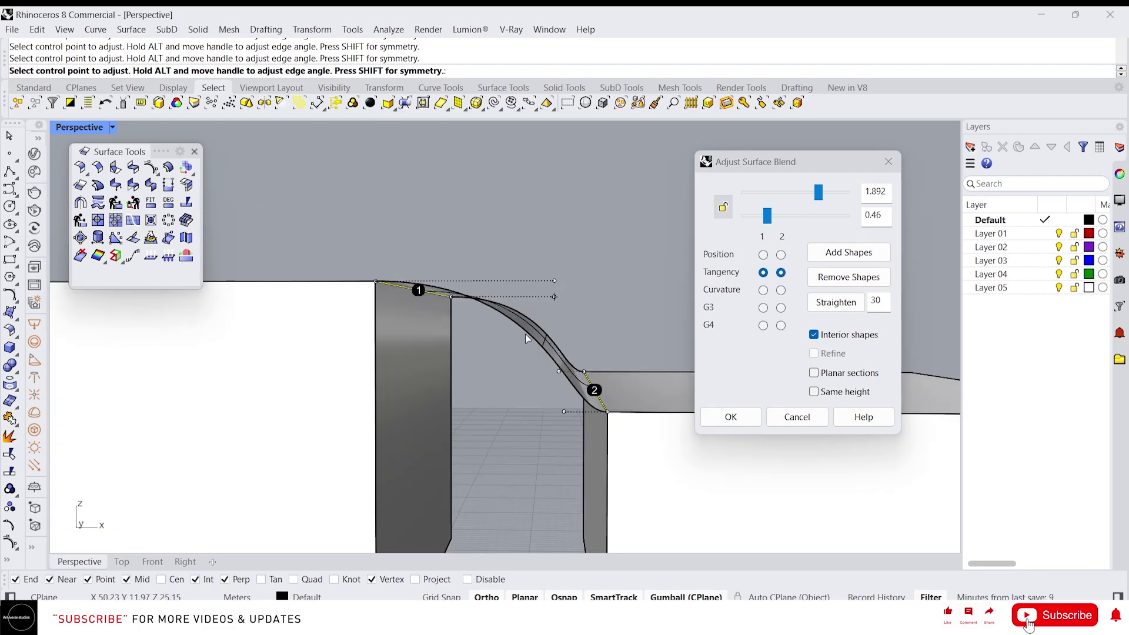
pyautogui.moveTo(525, 334); pyautogui.dragTo(529, 341, button='right')
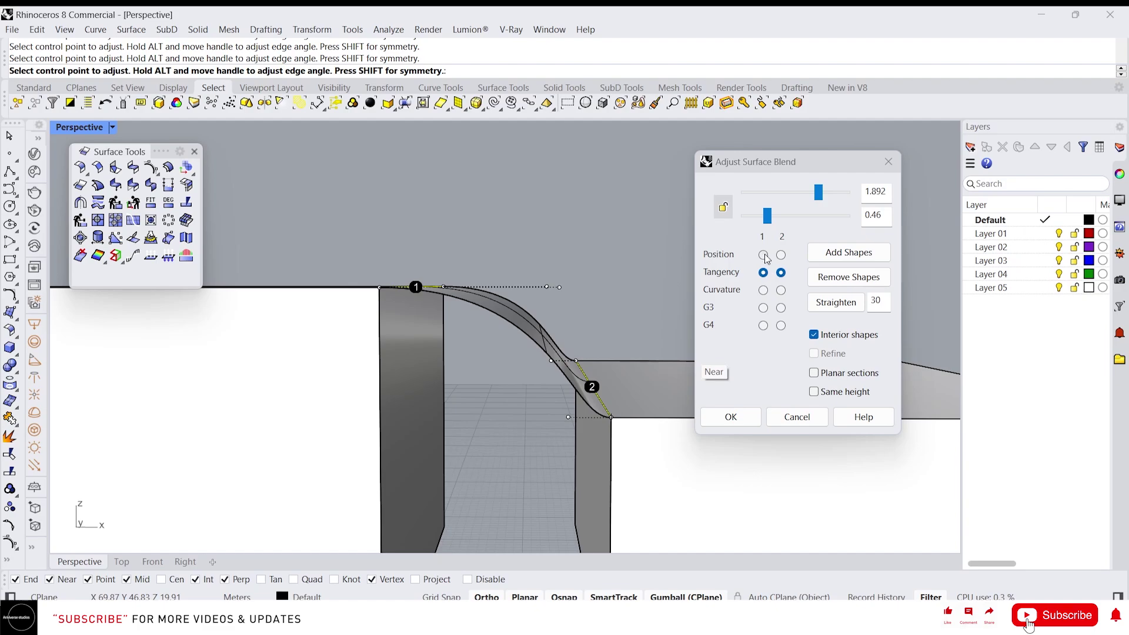
pyautogui.moveTo(767, 216); pyautogui.dragTo(819, 194)
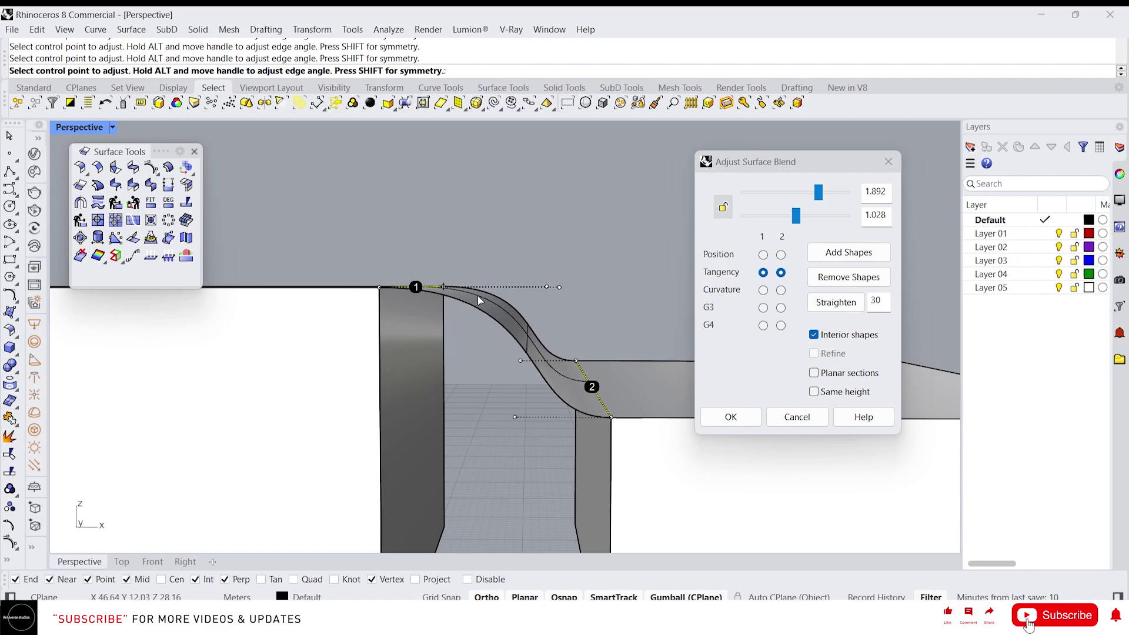
pyautogui.moveTo(797, 217)
pyautogui.mouseDown()
pyautogui.moveTo(816, 224)
pyautogui.moveTo(782, 217)
pyautogui.mouseUp()
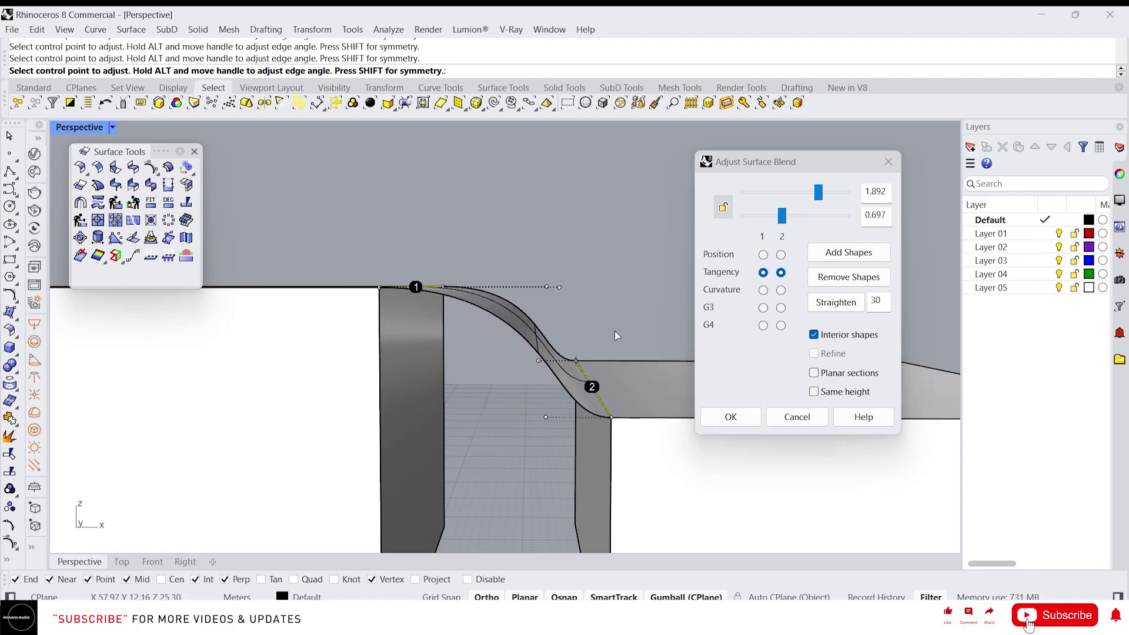
# - Try G4 continuity on blend edge 1, set it to G3 instead, and accept the blend surface
pyautogui.click(763, 325)
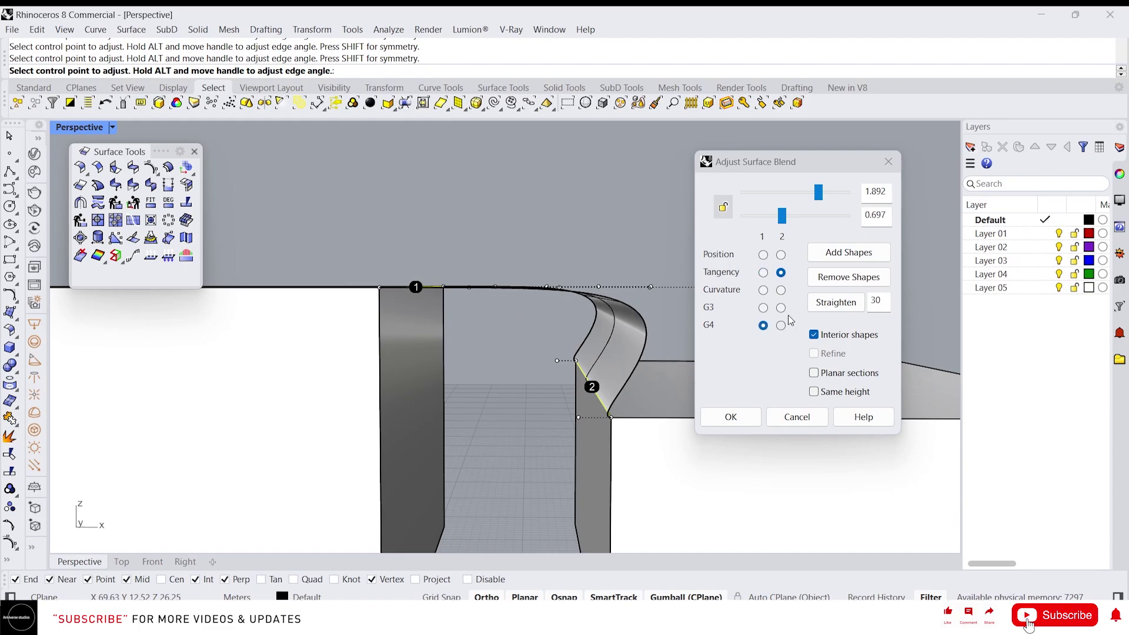
pyautogui.scroll(-8, 532, 302)
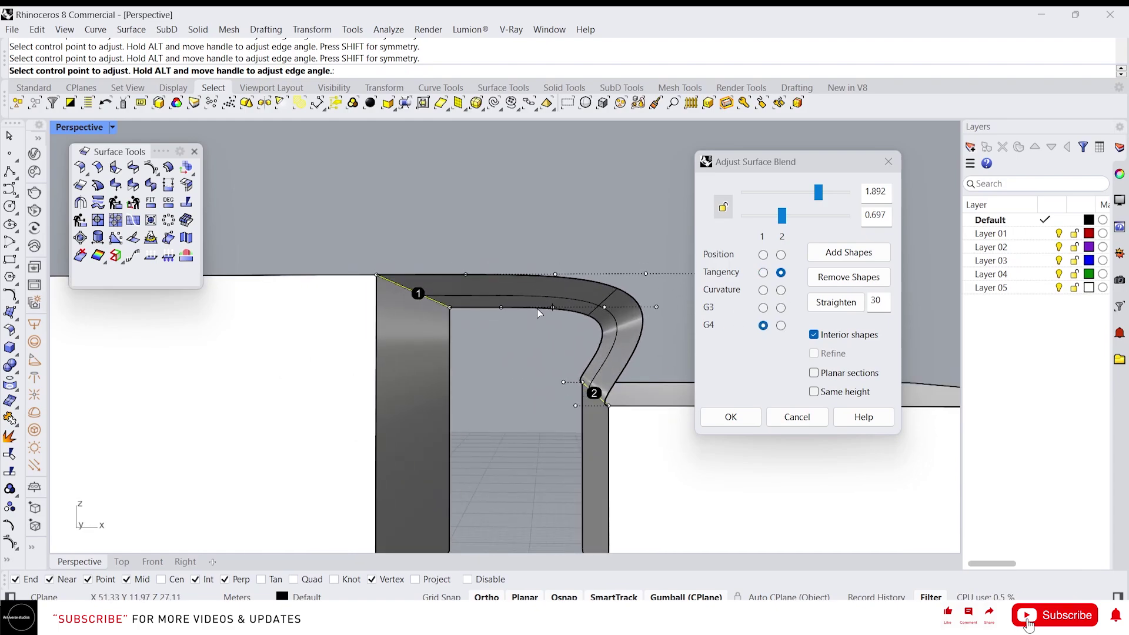
pyautogui.scroll(5, 538, 353)
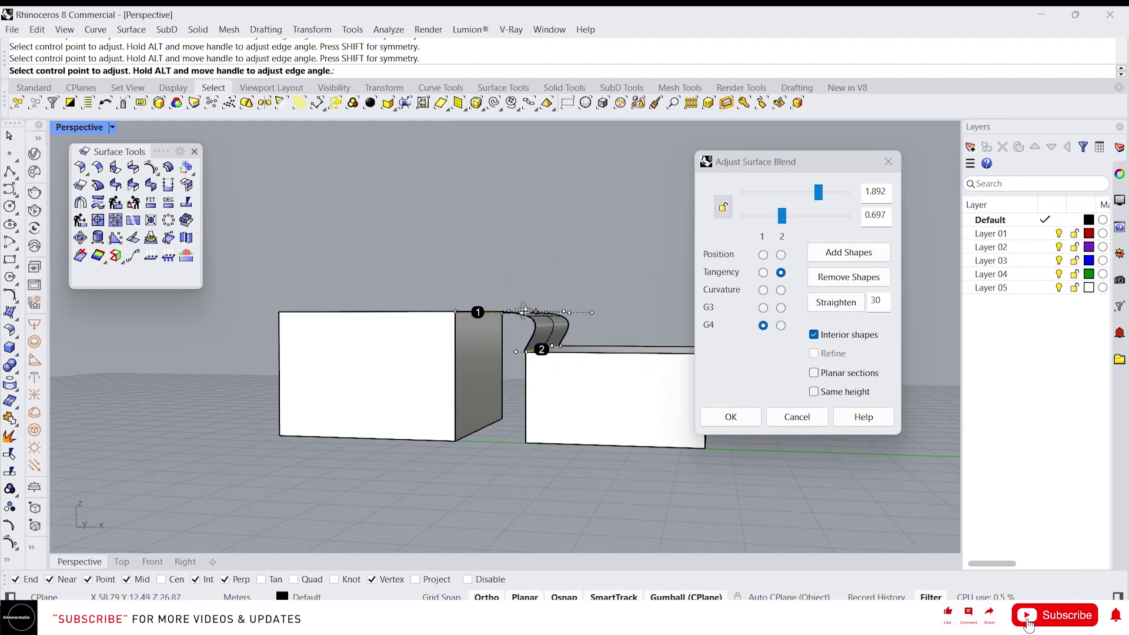
pyautogui.click(763, 307)
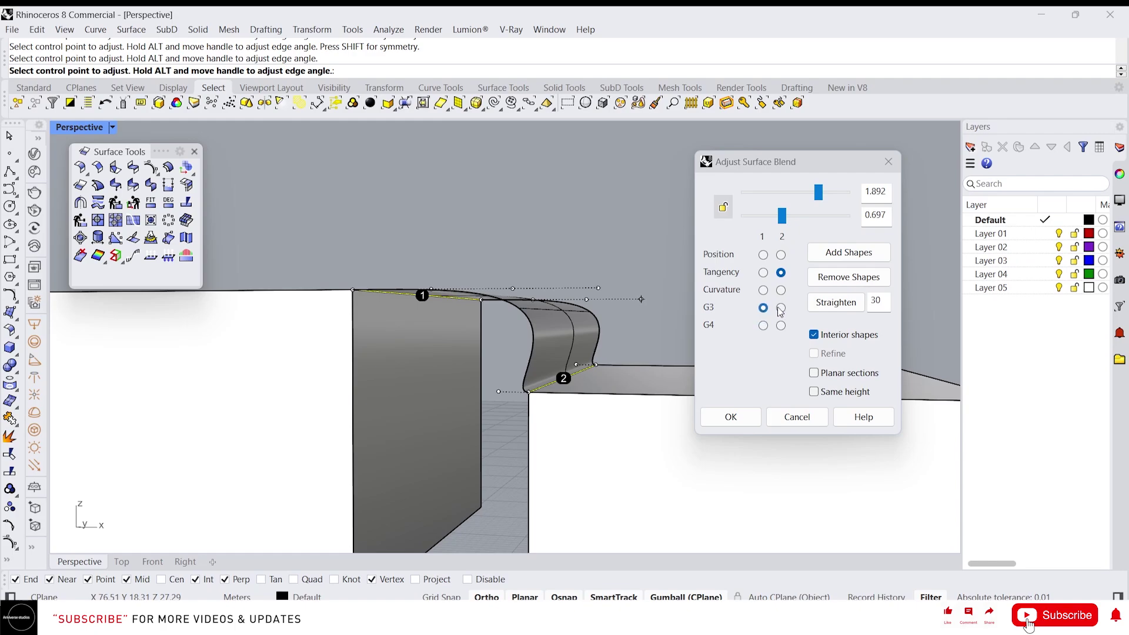
pyautogui.scroll(-2, 781, 311)
pyautogui.click(730, 417)
pyautogui.scroll(-3, 625, 438)
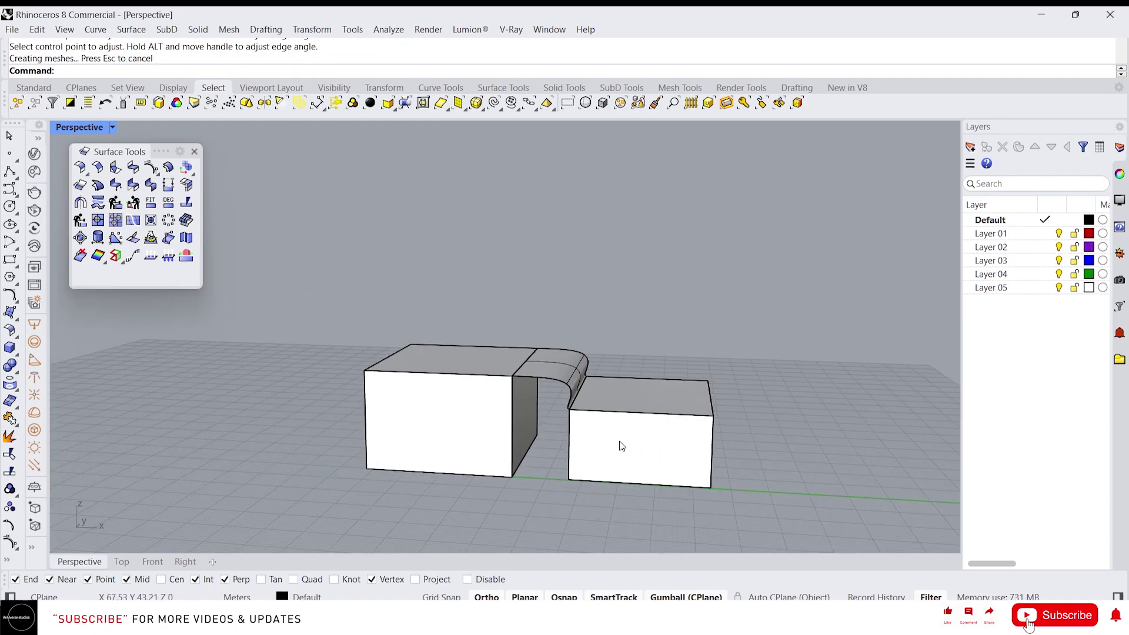
# - Turn on the control points of the blend surface between the two boxes
pyautogui.moveTo(622, 446); pyautogui.dragTo(672, 464, button='right')
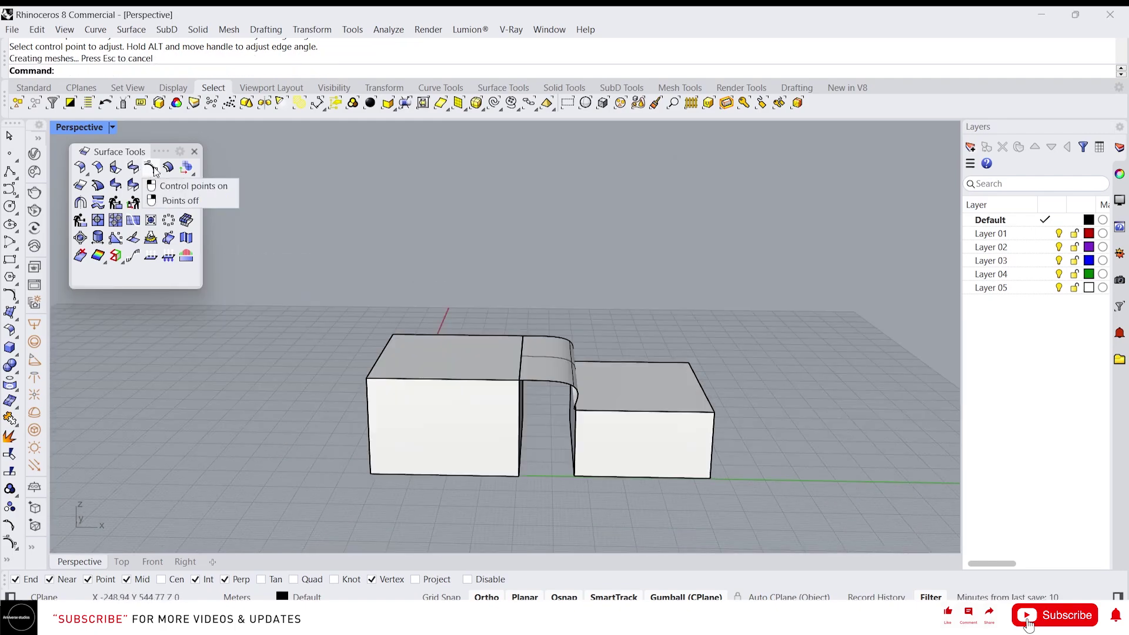
pyautogui.click(153, 169)
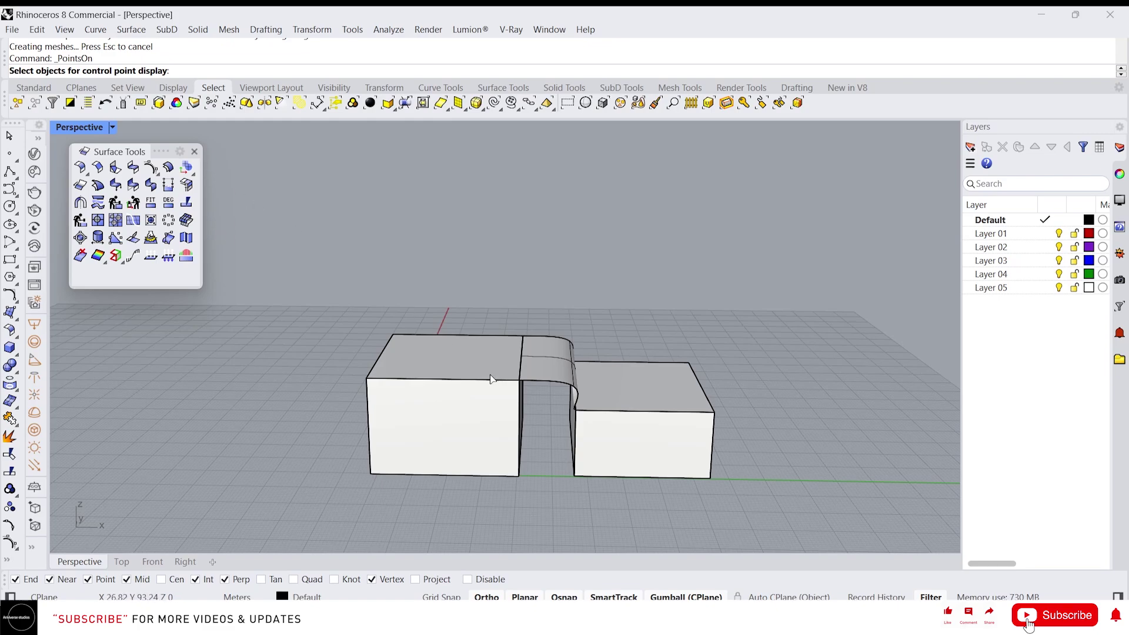
pyautogui.click(566, 352)
pyautogui.press('Return')
pyautogui.scroll(2, 568, 381)
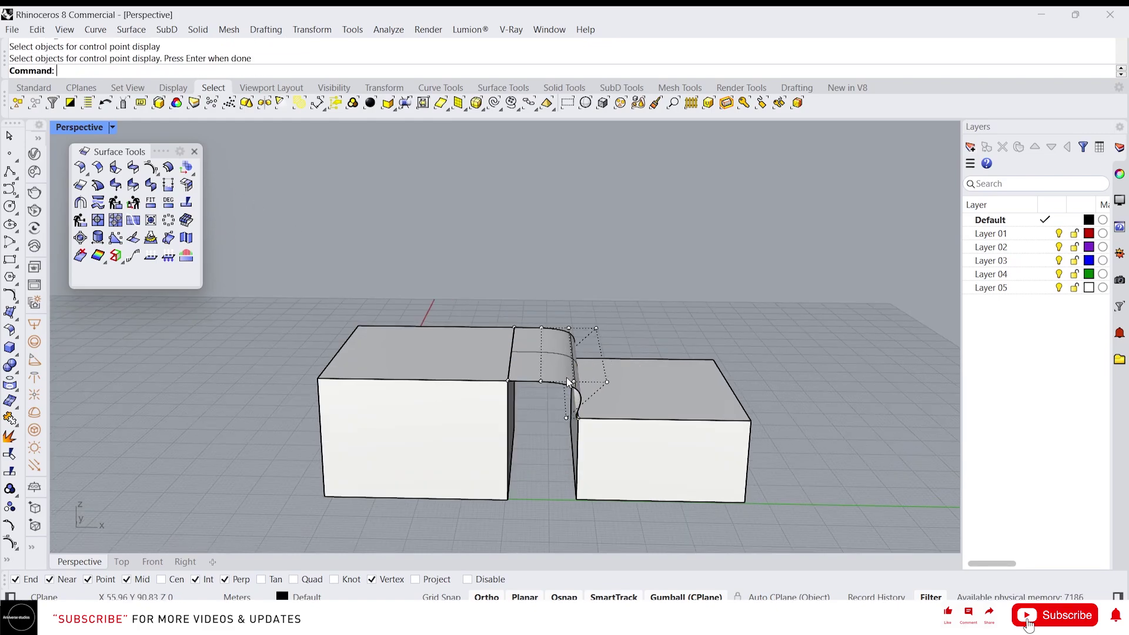
pyautogui.moveTo(532, 356); pyautogui.dragTo(465, 351, button='right')
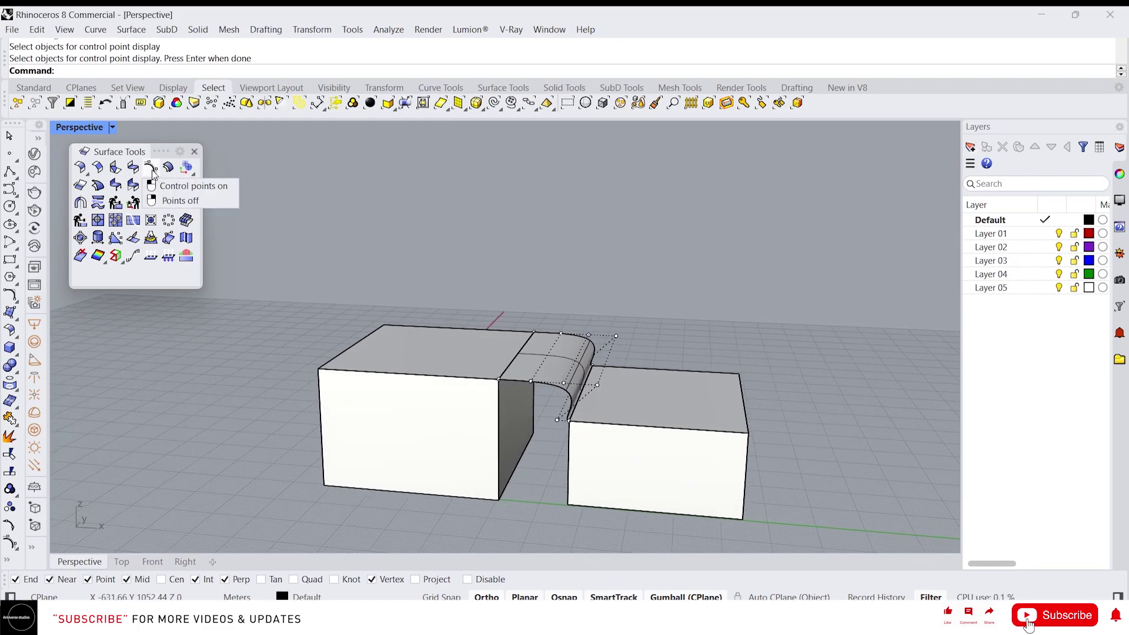
# - Show the blend surface's control points again and turn them off
pyautogui.scroll(4, 616, 394)
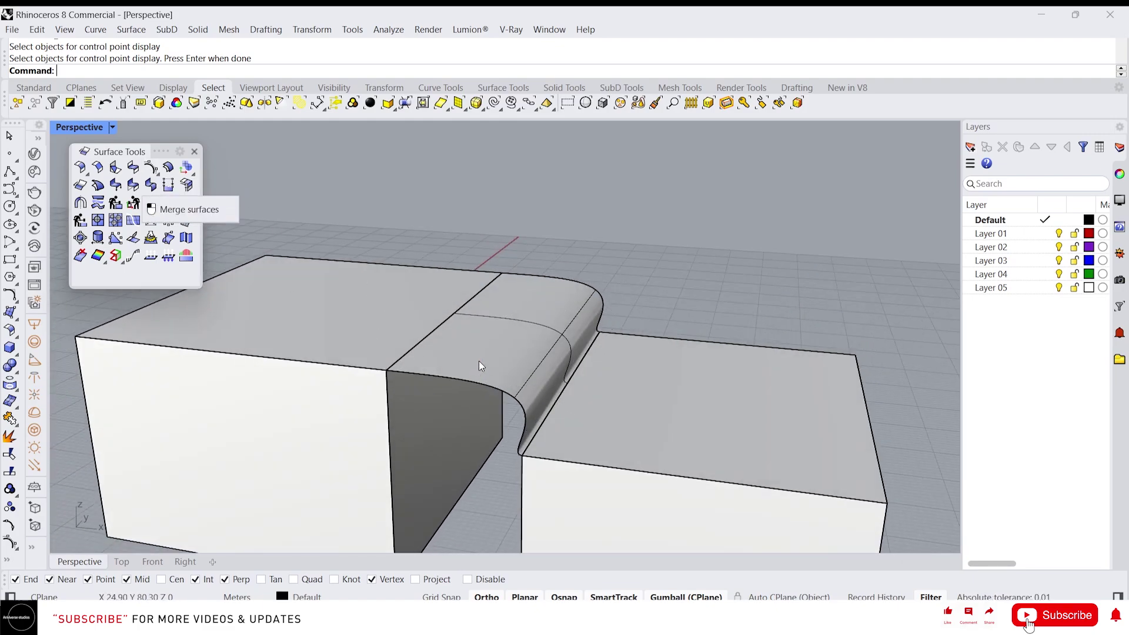
pyautogui.click(478, 366)
pyautogui.press('Return')
pyautogui.moveTo(535, 396); pyautogui.dragTo(531, 369, button='right')
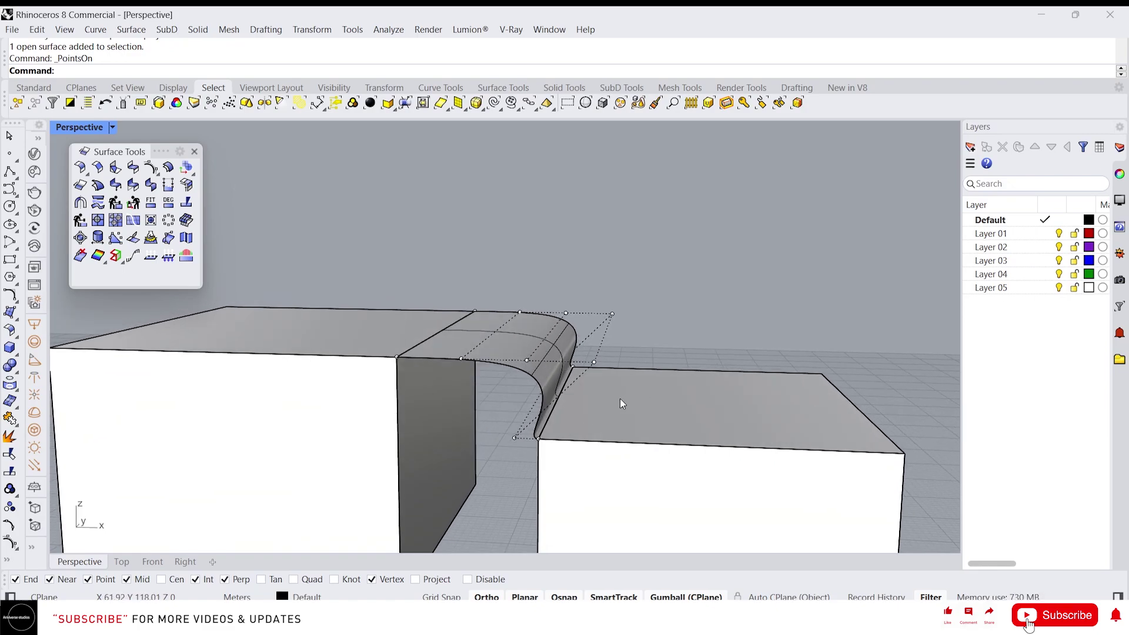
pyautogui.press('F11')
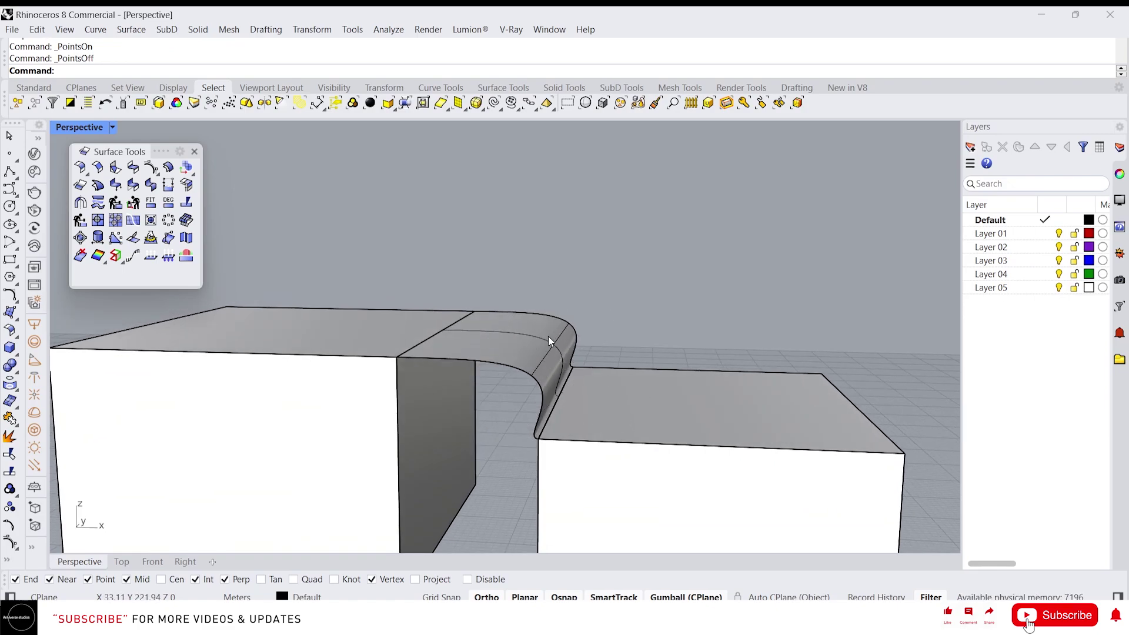
# - Offset the blend surface between the two boxes by a distance of 1, with the solid option on
pyautogui.click(539, 350)
pyautogui.scroll(-3, 532, 382)
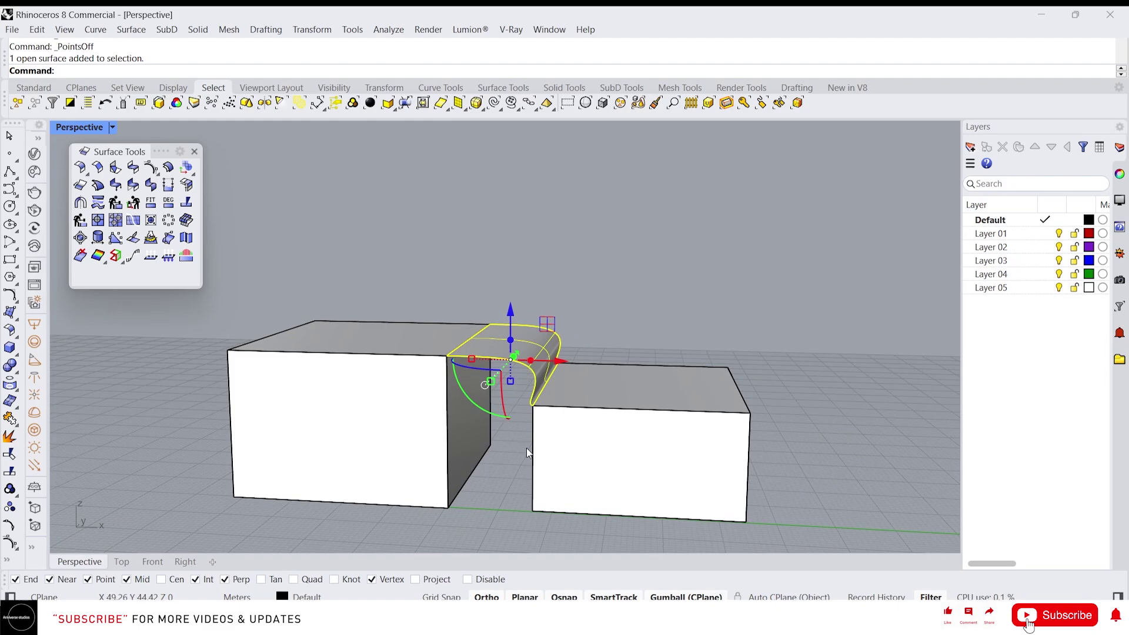
pyautogui.moveTo(360, 351); pyautogui.dragTo(301, 287, button='right')
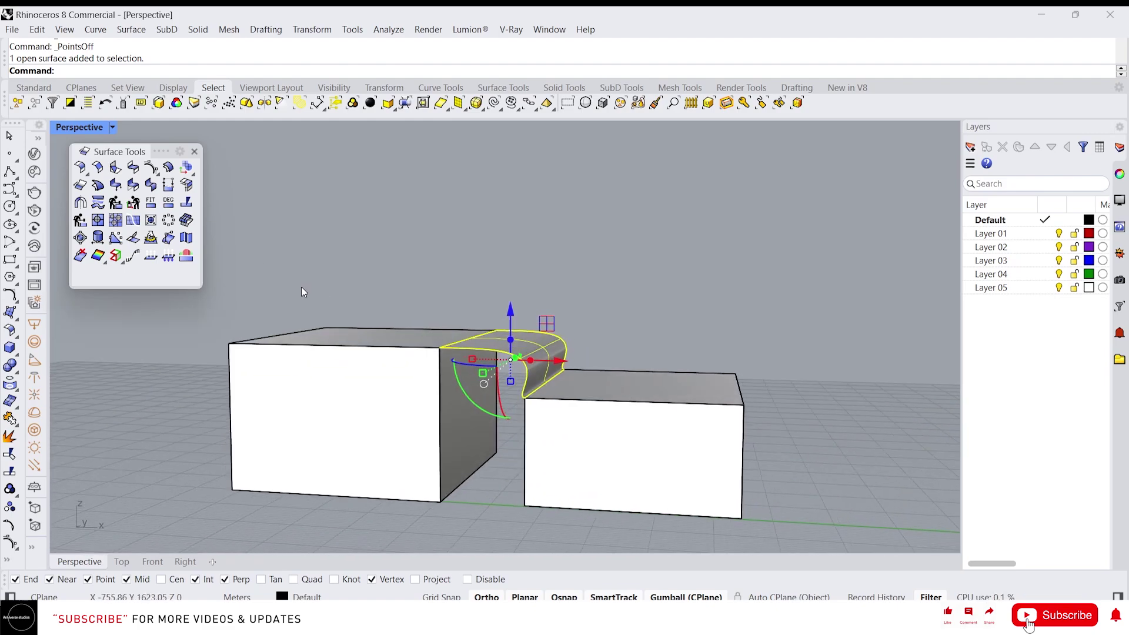
pyautogui.scroll(3, 300, 286)
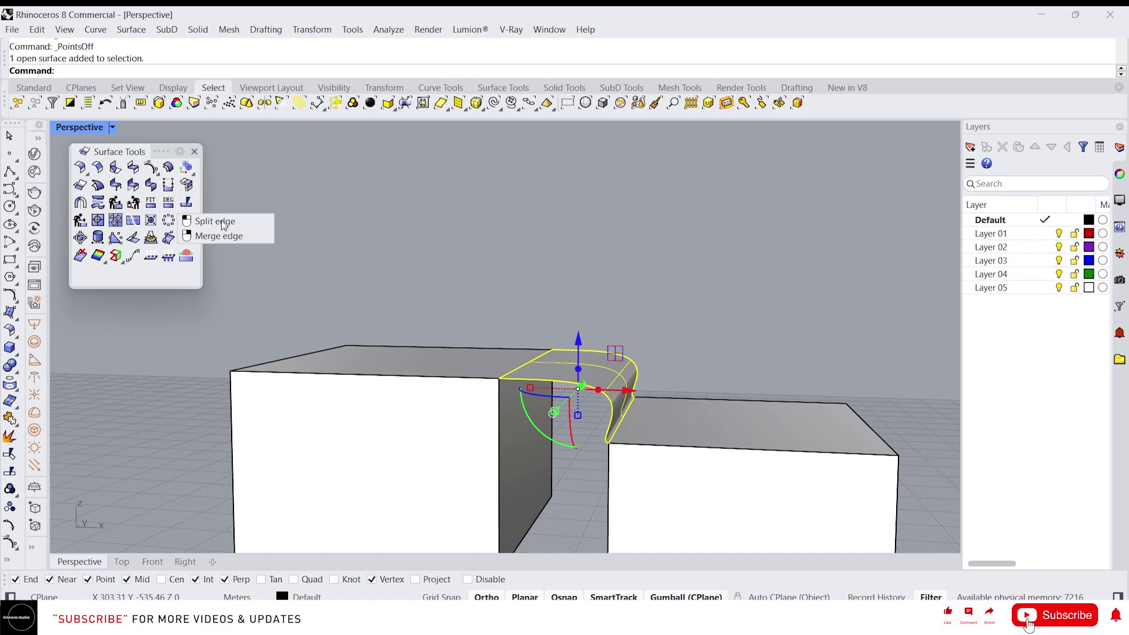
pyautogui.moveTo(408, 358); pyautogui.dragTo(251, 224, button='right')
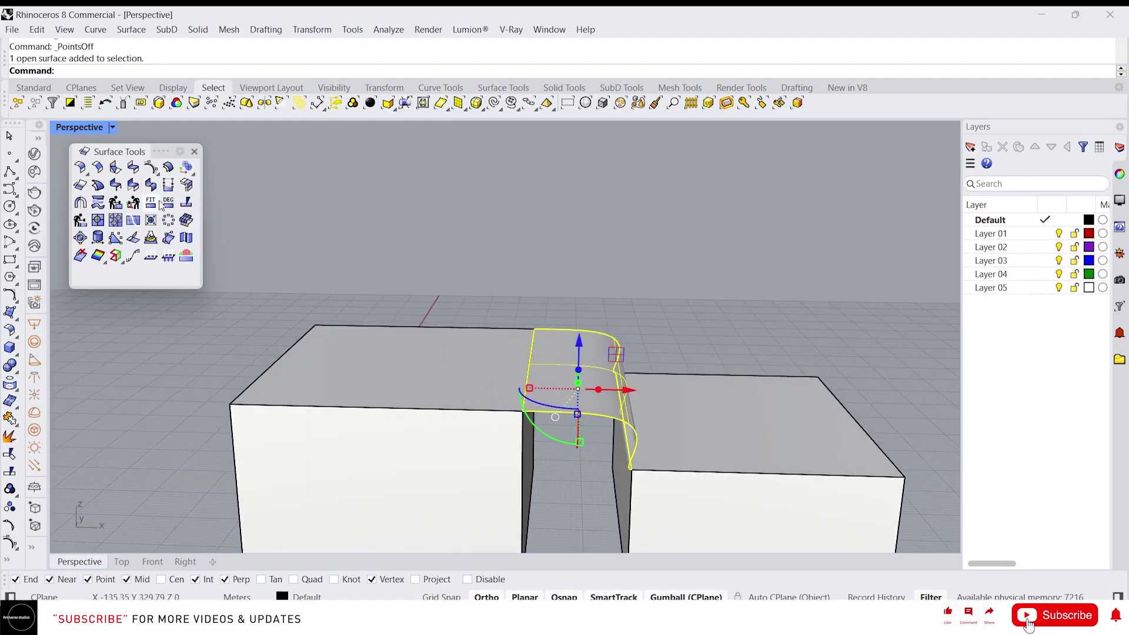
pyautogui.click(168, 168)
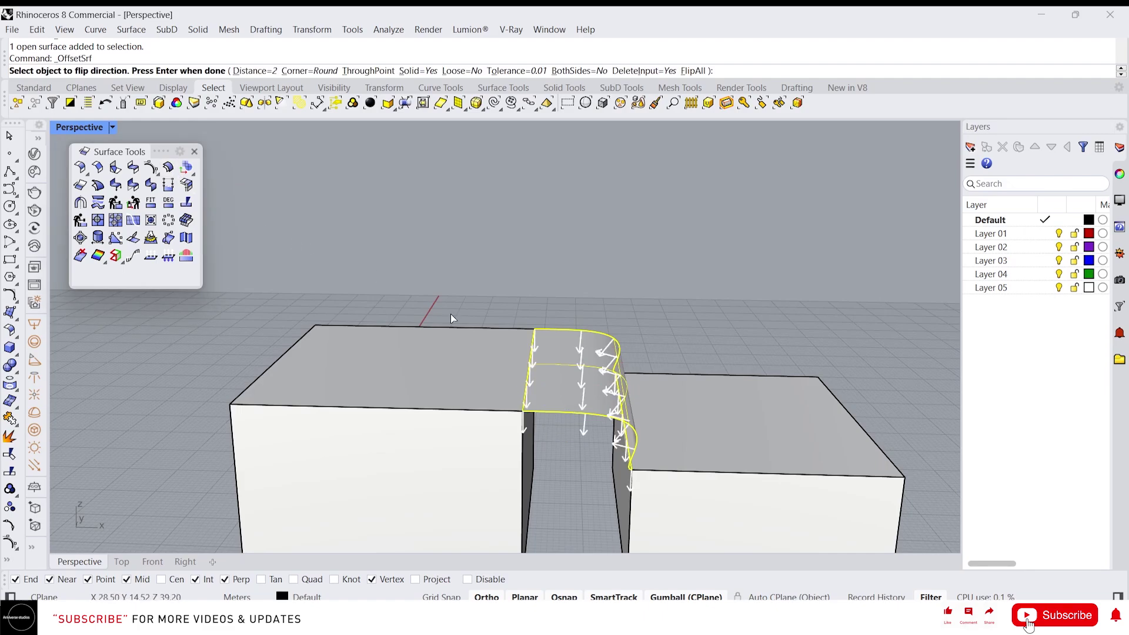
pyautogui.scroll(5, 597, 412)
pyautogui.moveTo(597, 413); pyautogui.dragTo(606, 320, button='right')
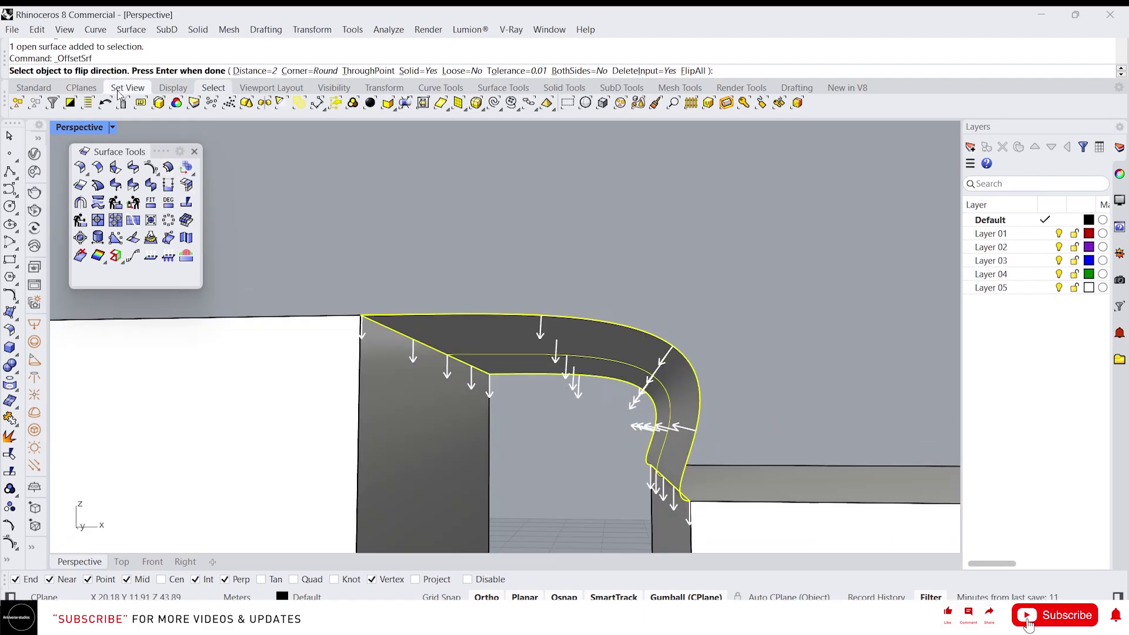
pyautogui.click(262, 71)
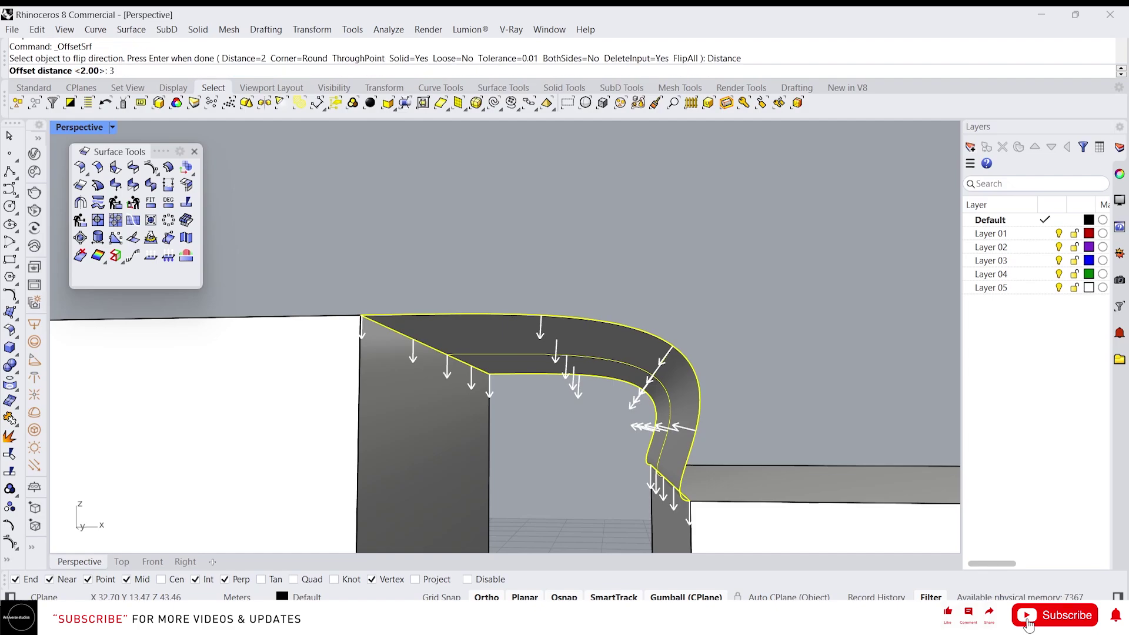
pyautogui.press('Return')
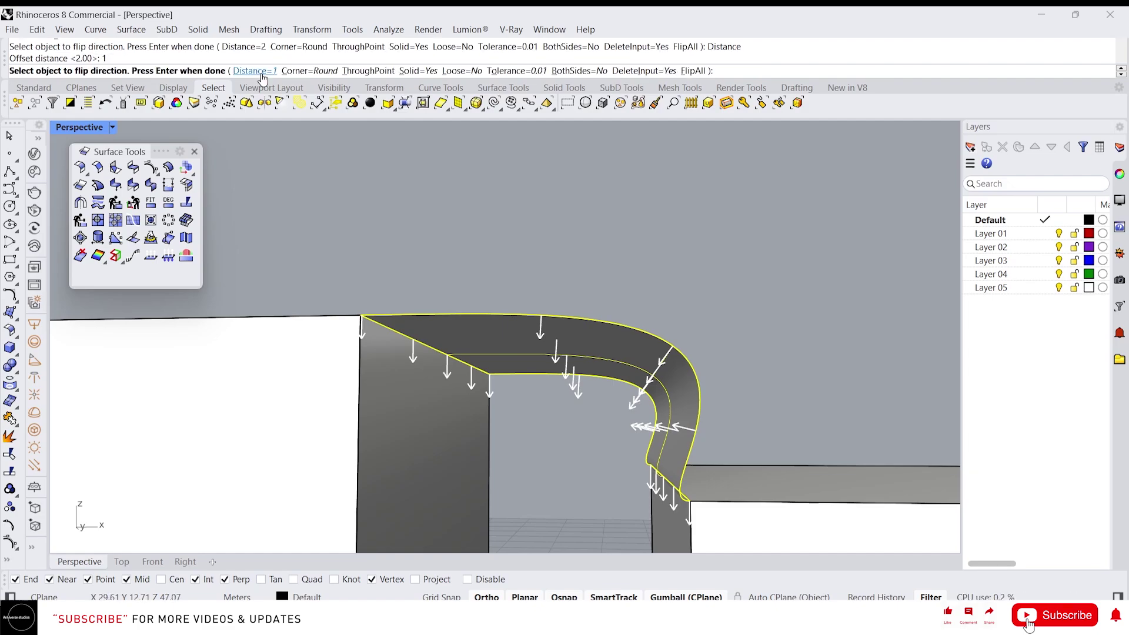
pyautogui.press('Return')
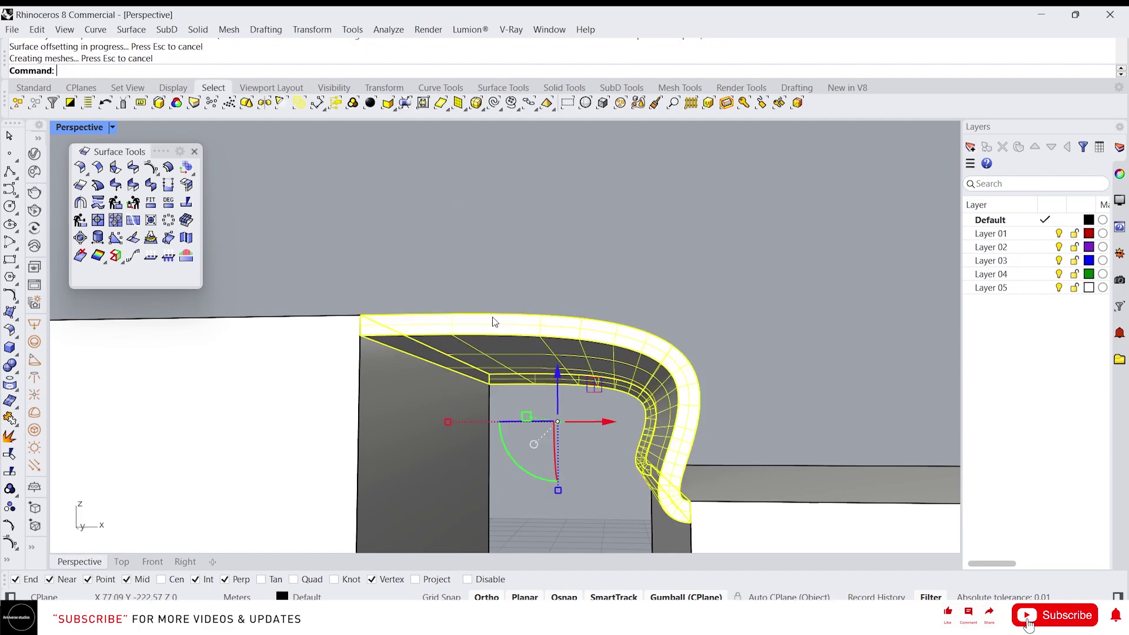
# - Inspect the thickness of the solid offset, then undo the offset
pyautogui.moveTo(494, 320); pyautogui.dragTo(499, 287, button='right')
pyautogui.press('Escape')
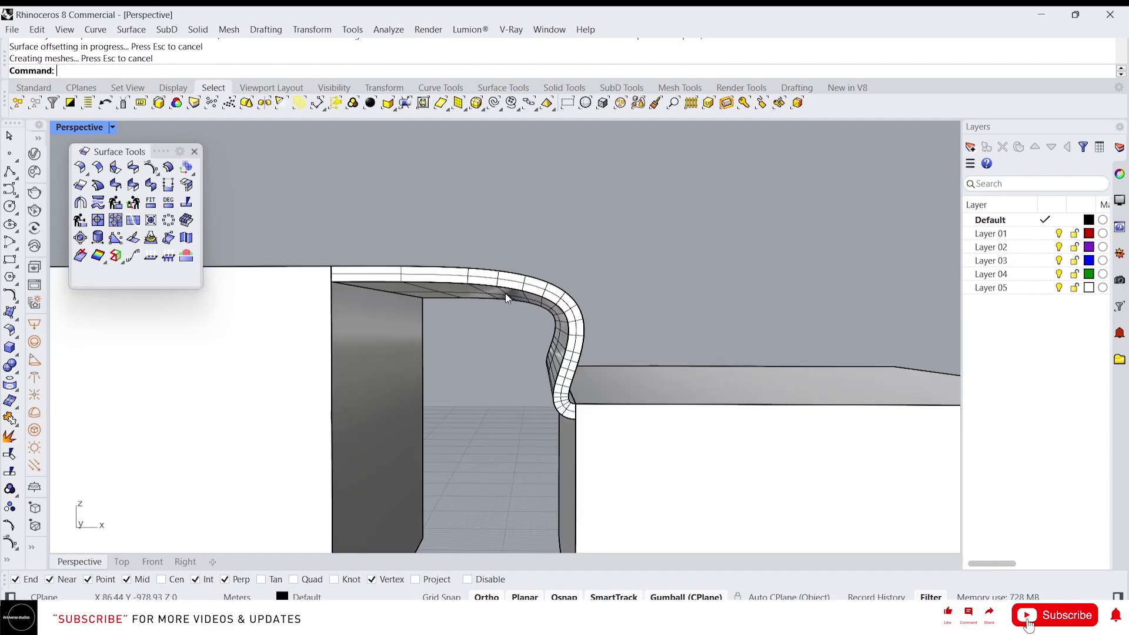
pyautogui.moveTo(506, 293); pyautogui.dragTo(502, 296, button='right')
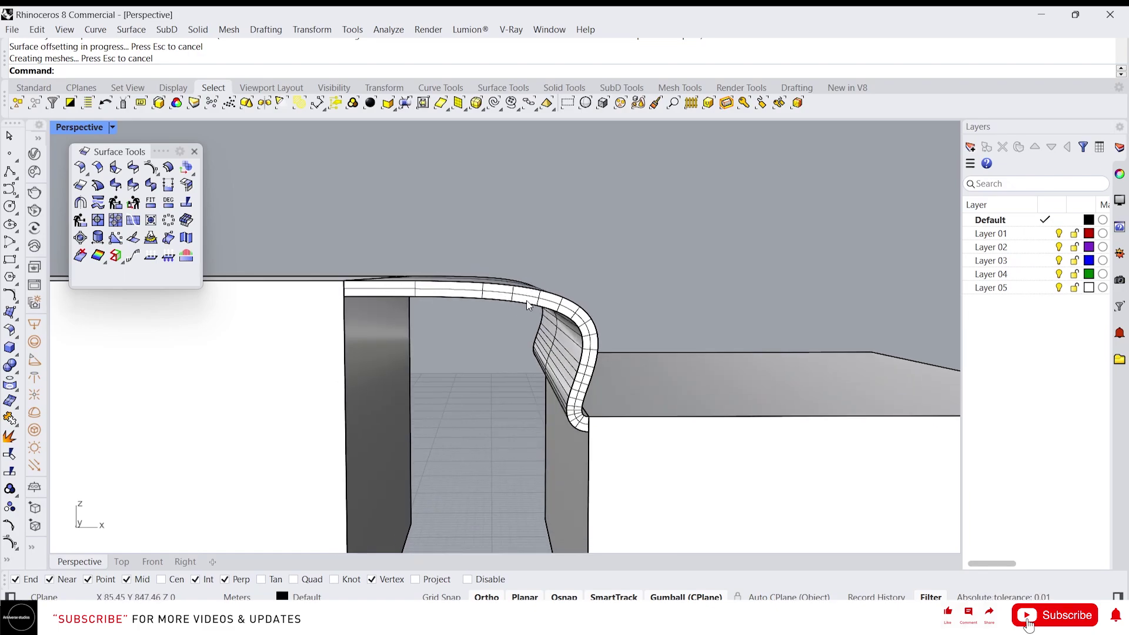
pyautogui.click(514, 318)
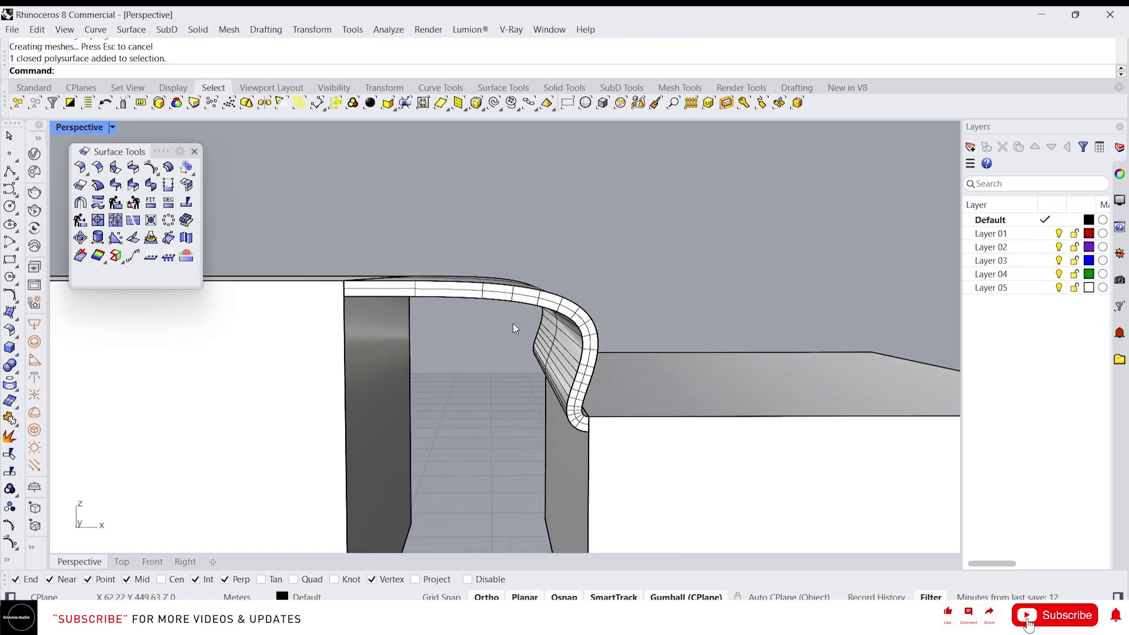
pyautogui.moveTo(509, 329); pyautogui.dragTo(503, 311, button='right')
pyautogui.hotkey('ctrl', 'z')
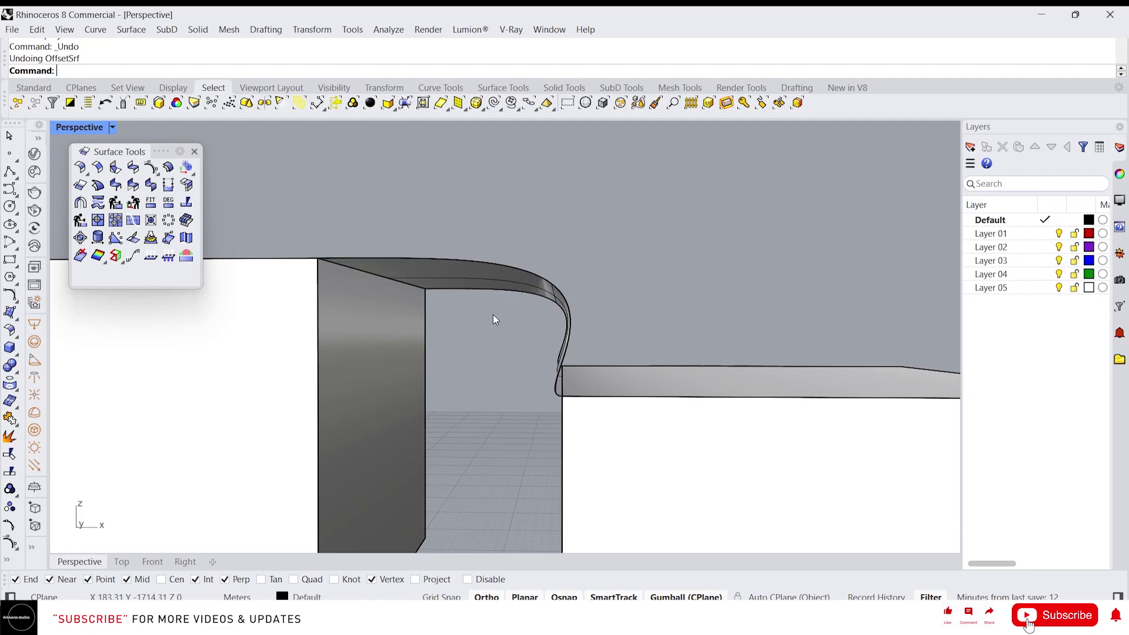
# - Offset the blend surface again by a distance of 1, with Solid set to No
pyautogui.click(168, 168)
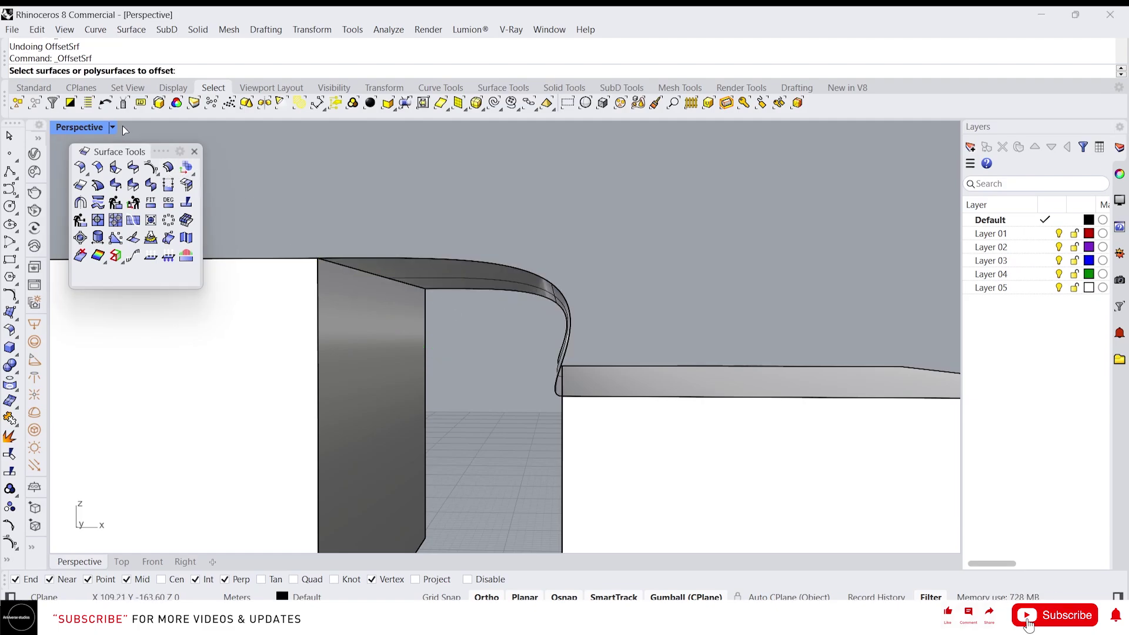
pyautogui.click(473, 290)
pyautogui.press('Return')
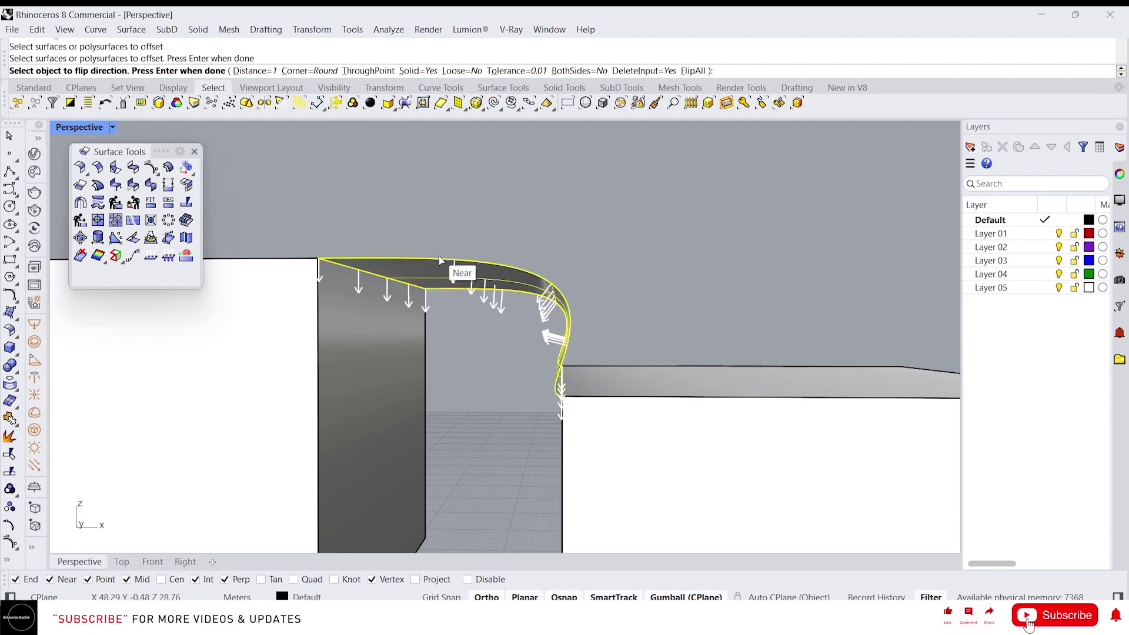
pyautogui.moveTo(454, 259); pyautogui.dragTo(483, 272, button='right')
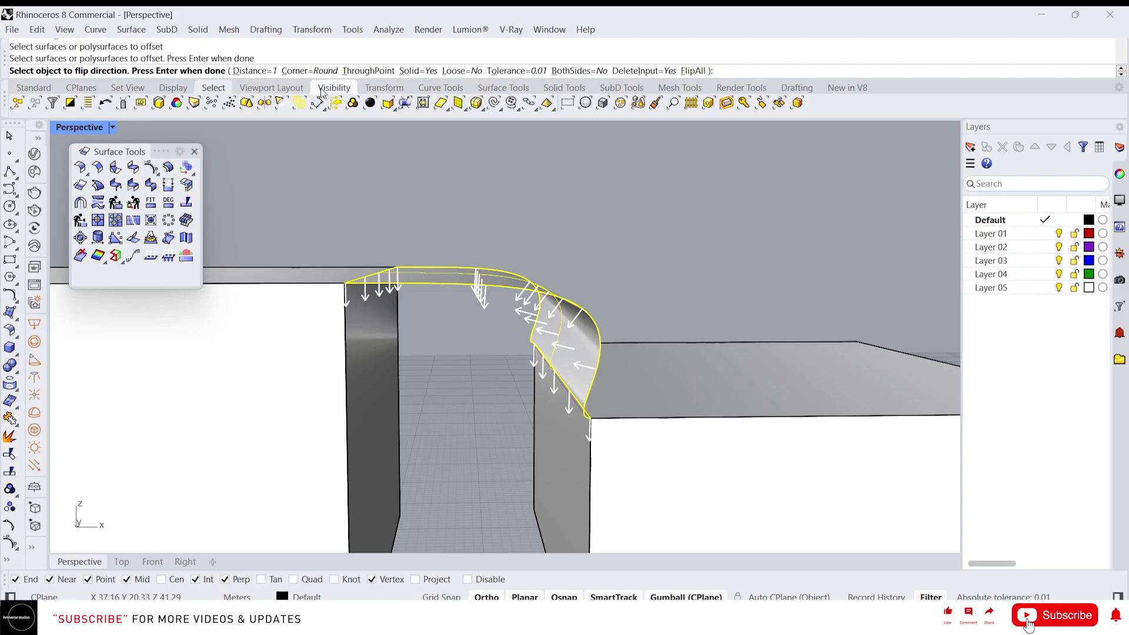
pyautogui.click(420, 71)
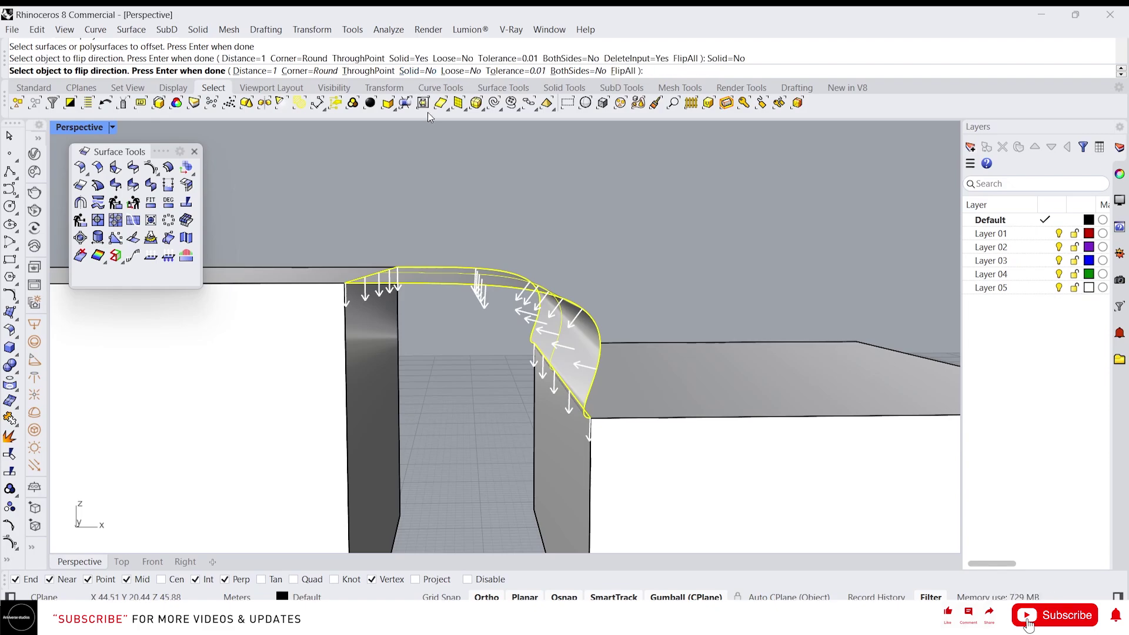
pyautogui.press('Return')
pyautogui.scroll(3, 512, 320)
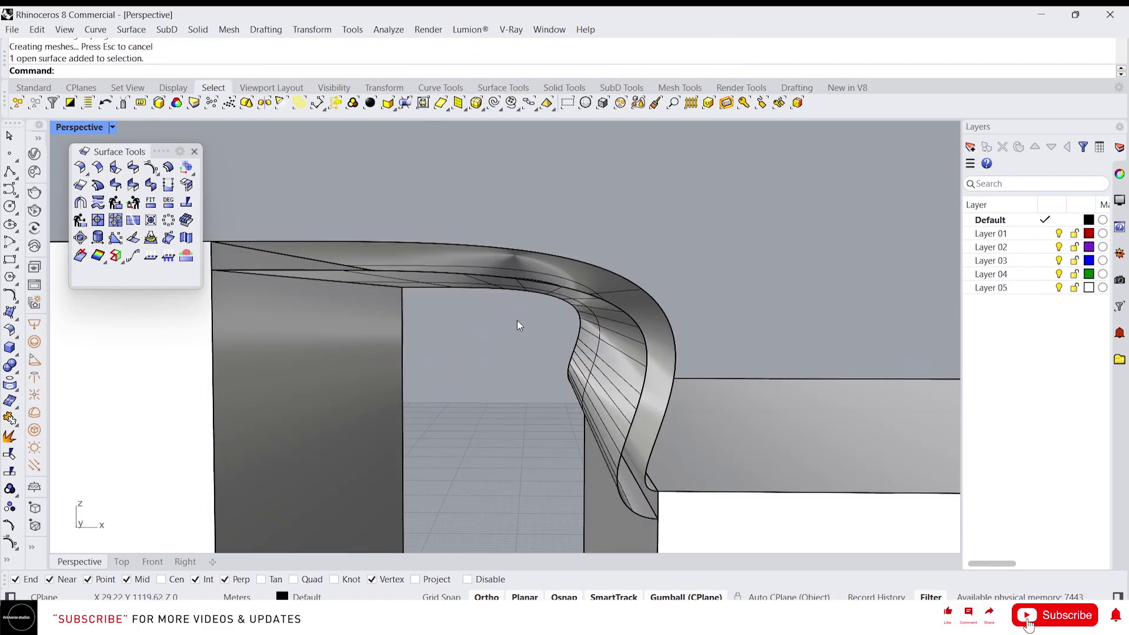
# - Delete the offset surface below the blend, keeping the original blend surface
pyautogui.click(518, 304)
pyautogui.moveTo(521, 292); pyautogui.dragTo(493, 324, button='right')
pyautogui.press('Escape')
pyautogui.click(412, 287)
pyautogui.click(478, 281)
pyautogui.press('Delete')
# - Offset the blend surface by a distance of 1 on both sides, without making it solid
pyautogui.write('OffsetSrf')
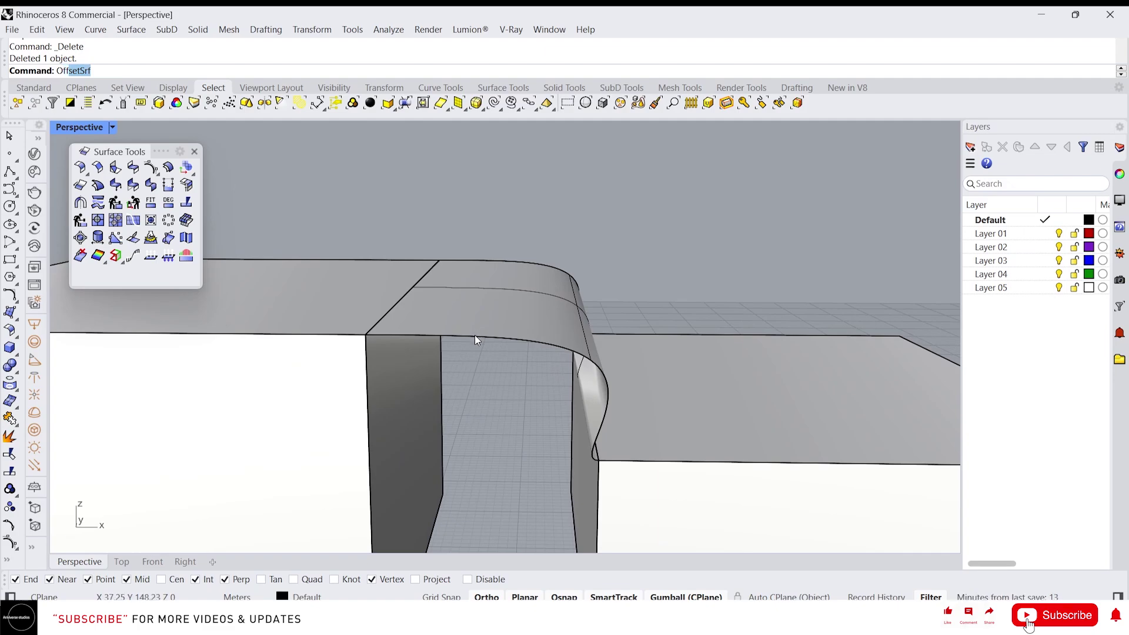
pyautogui.press('Return')
pyautogui.click(491, 286)
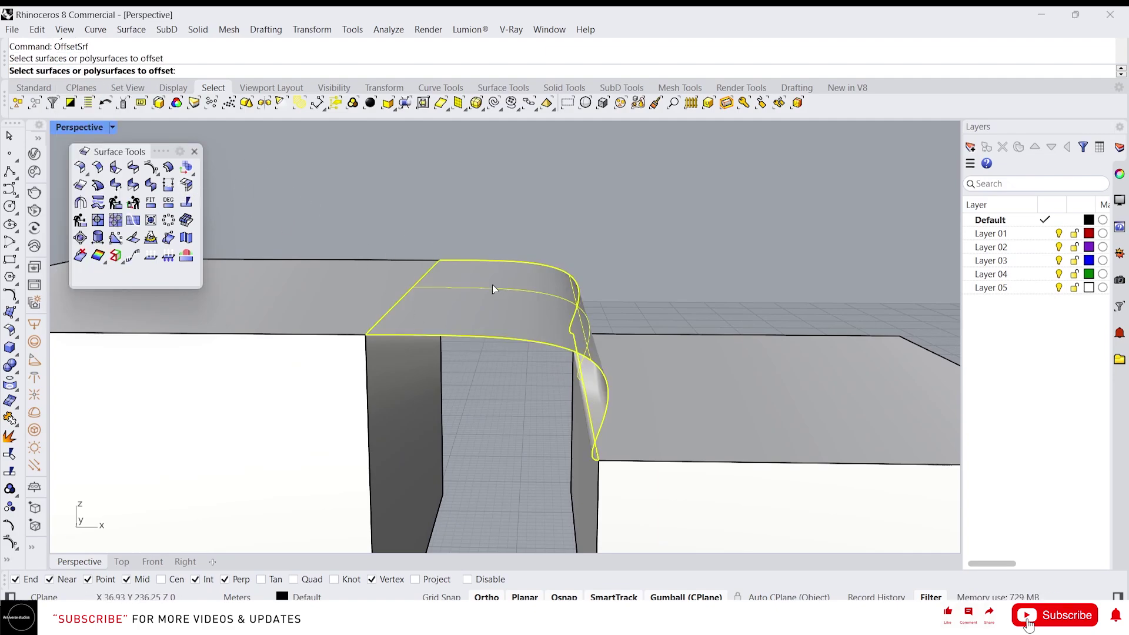
pyautogui.press('Return')
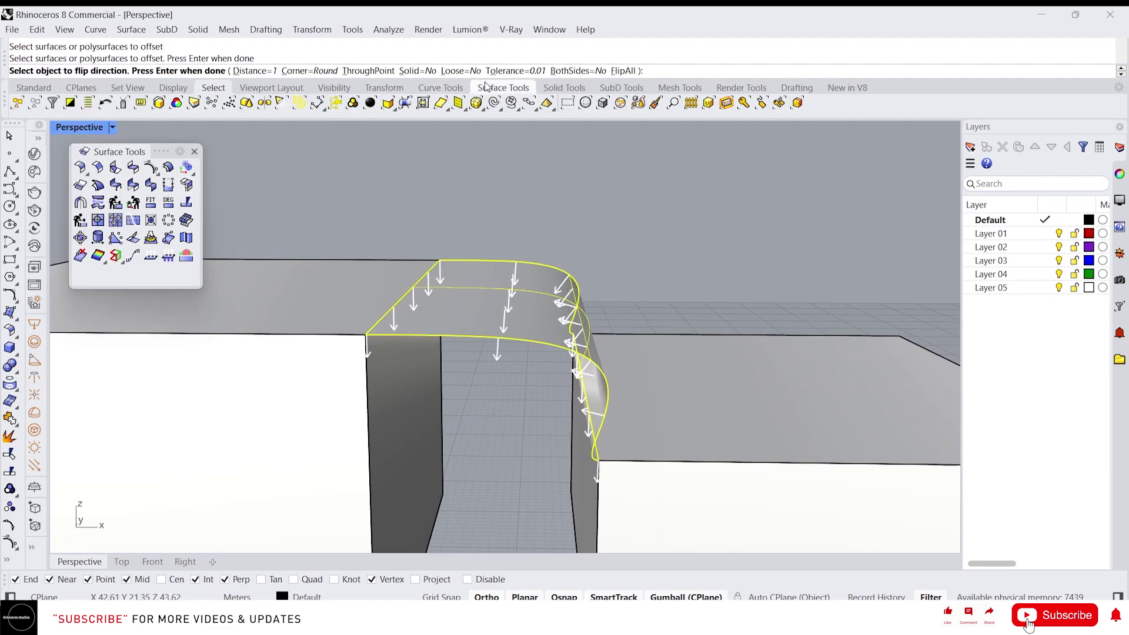
pyautogui.click(577, 71)
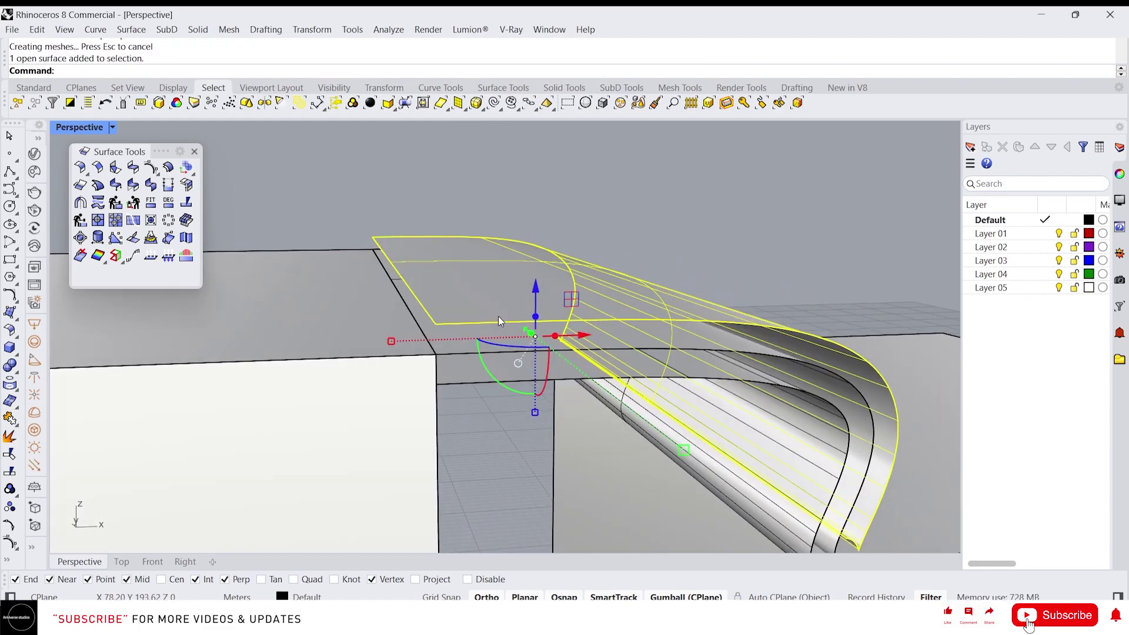
pyautogui.moveTo(499, 316); pyautogui.dragTo(601, 299, button='right')
pyautogui.scroll(-8, 563, 297)
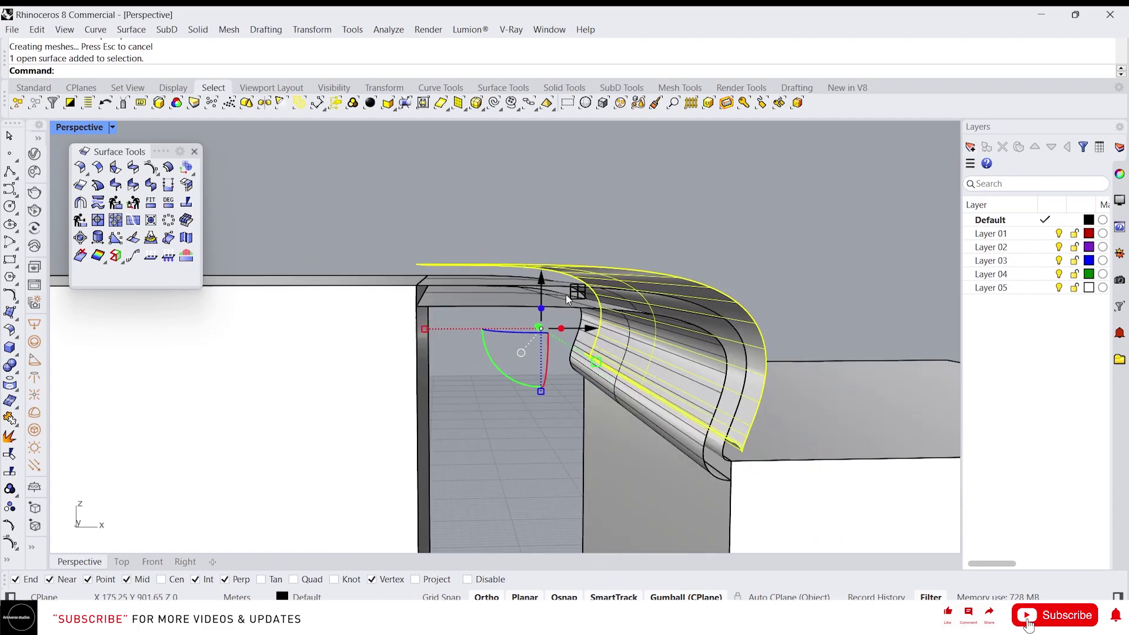
# - Delete the two boxes together with the blend surface and its offsets to clear the scene
pyautogui.click(340, 241)
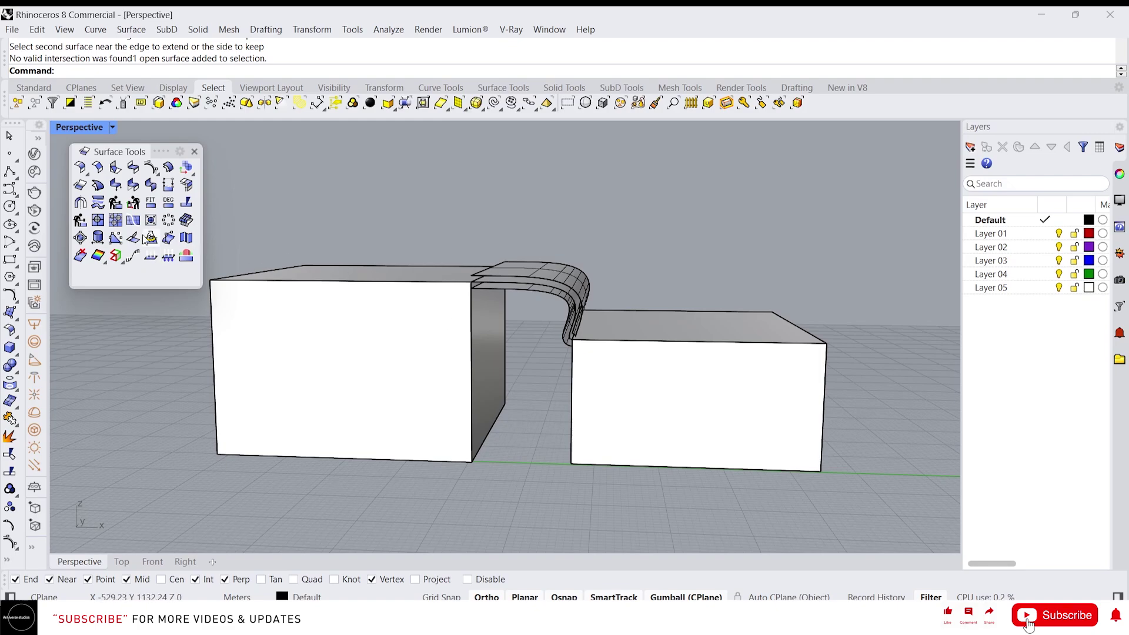
pyautogui.moveTo(905, 483); pyautogui.dragTo(363, 259)
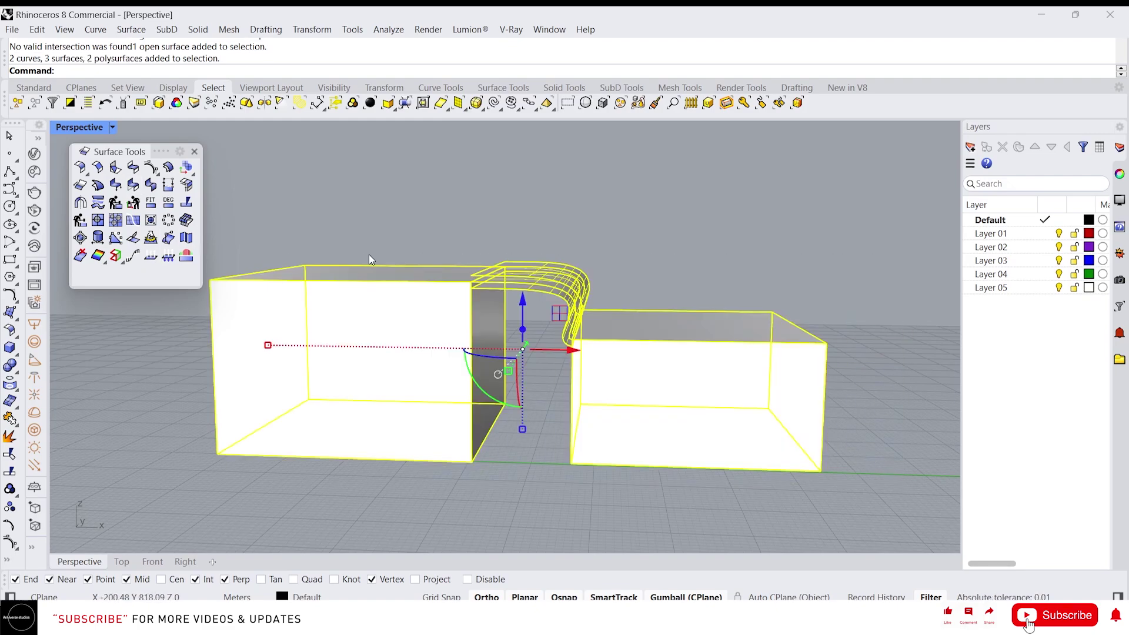
pyautogui.press('Delete')
pyautogui.scroll(3, 542, 322)
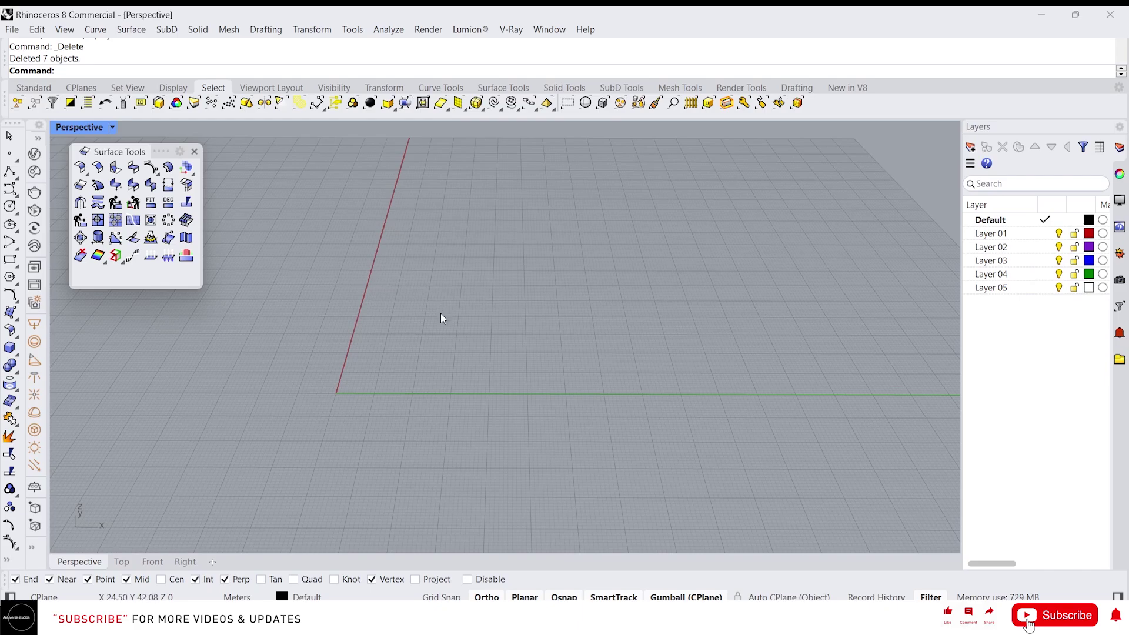
pyautogui.write('rectangle')
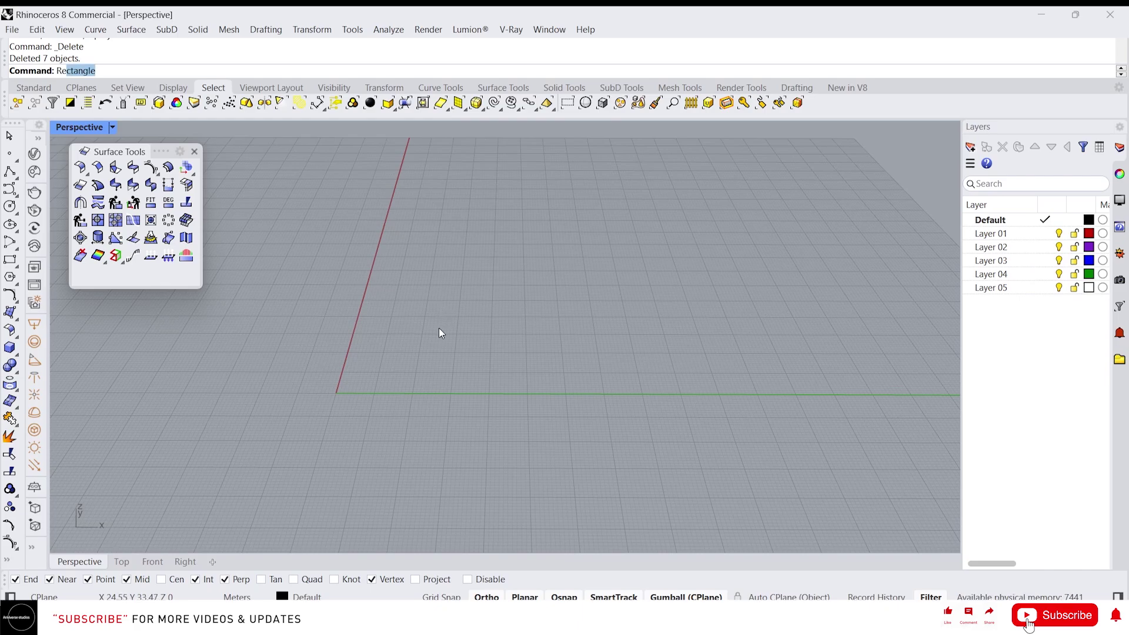
pyautogui.press('Return')
pyautogui.press('Escape')
pyautogui.middleClick(441, 340)
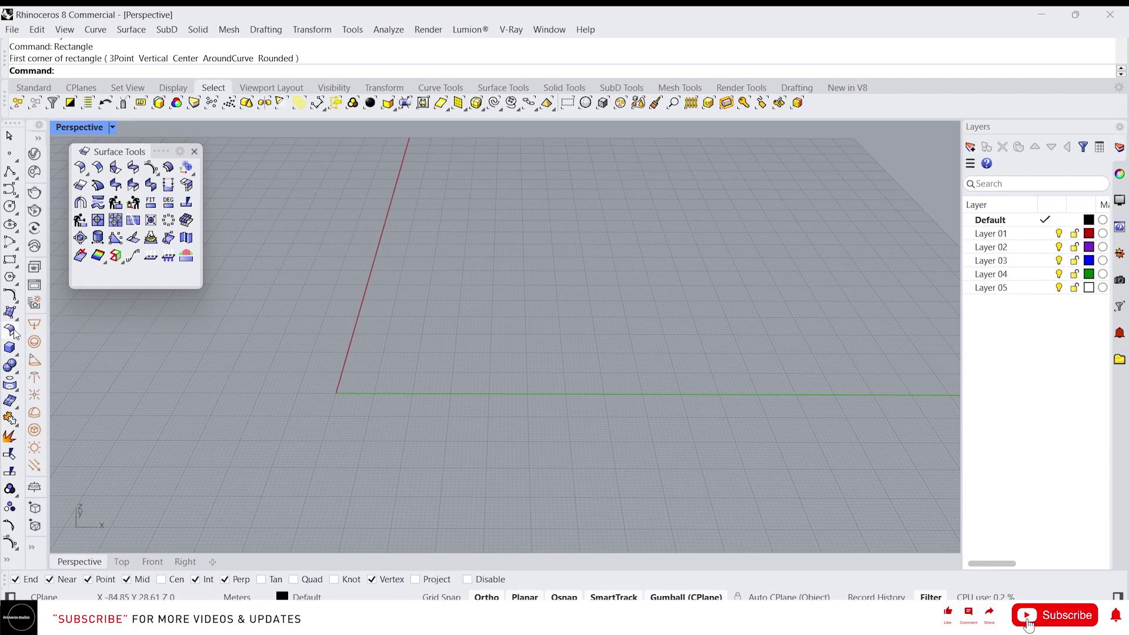
# - Create a flat four-sided surface from corner points on the ground plane, near the origin
pyautogui.click(9, 312)
pyautogui.click(419, 387)
pyautogui.click(433, 283)
pyautogui.click(541, 318)
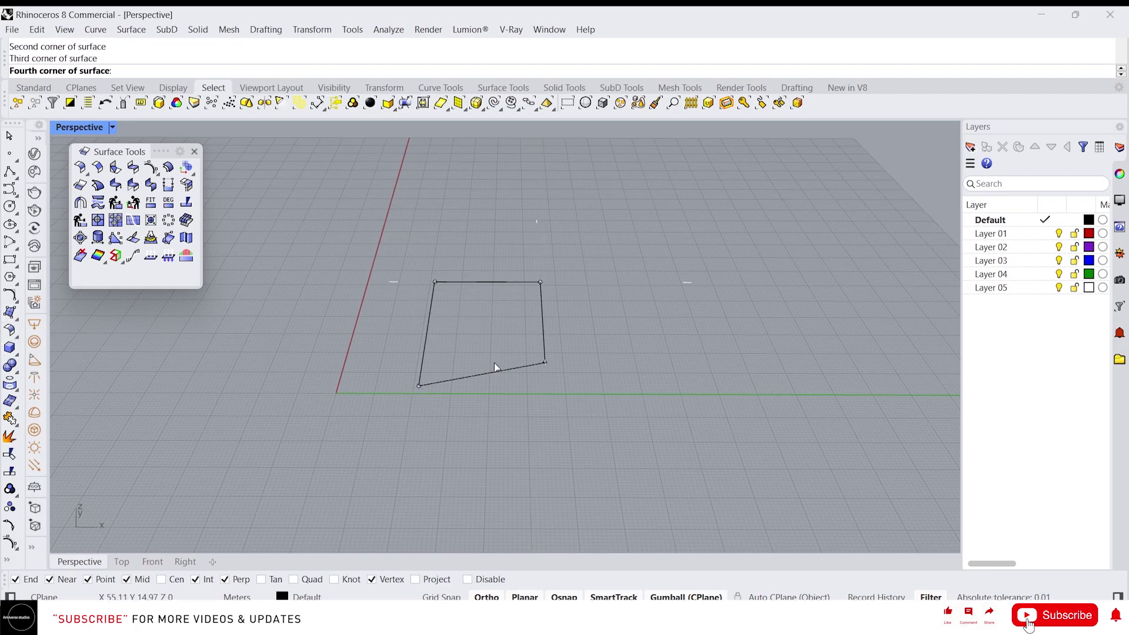
pyautogui.click(497, 367)
# - Duplicate the four-sided surface along the X axis, leaving a gap between the original and the copy
pyautogui.click(498, 364)
pyautogui.moveTo(497, 366); pyautogui.dragTo(503, 344, button='right')
pyautogui.moveTo(524, 338); pyautogui.dragTo(797, 390)
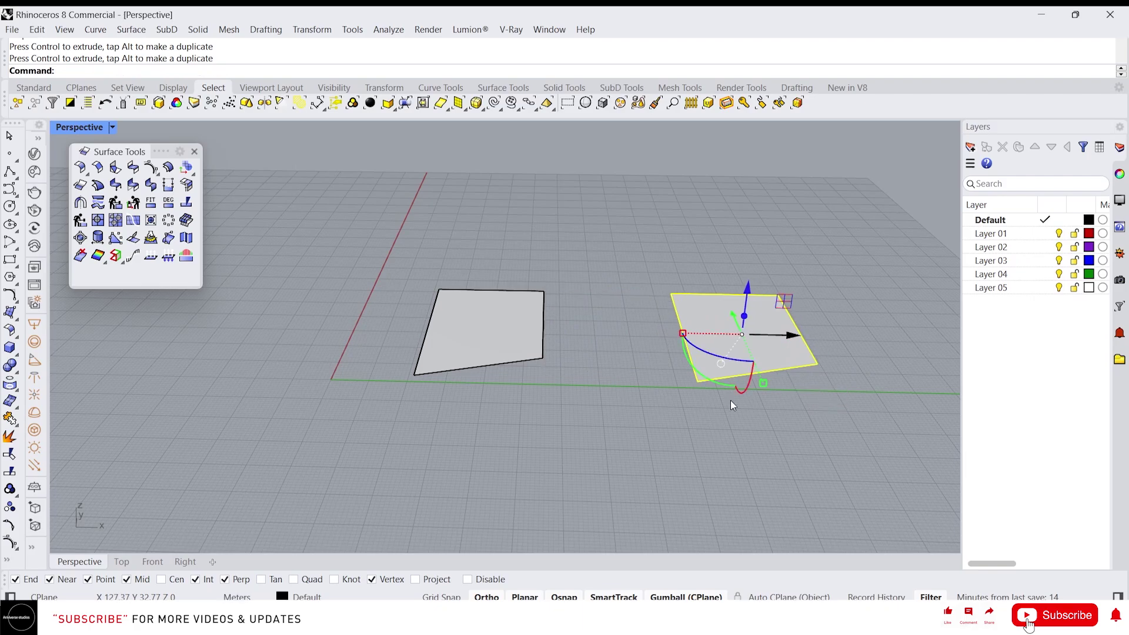
pyautogui.scroll(2, 730, 400)
# - Rotate the copied surface about its Y axis so it slopes steeply through the ground plane, and deselect it
pyautogui.click(738, 385)
pyautogui.moveTo(738, 385); pyautogui.dragTo(685, 363, button='right')
pyautogui.moveTo(694, 375); pyautogui.dragTo(686, 346)
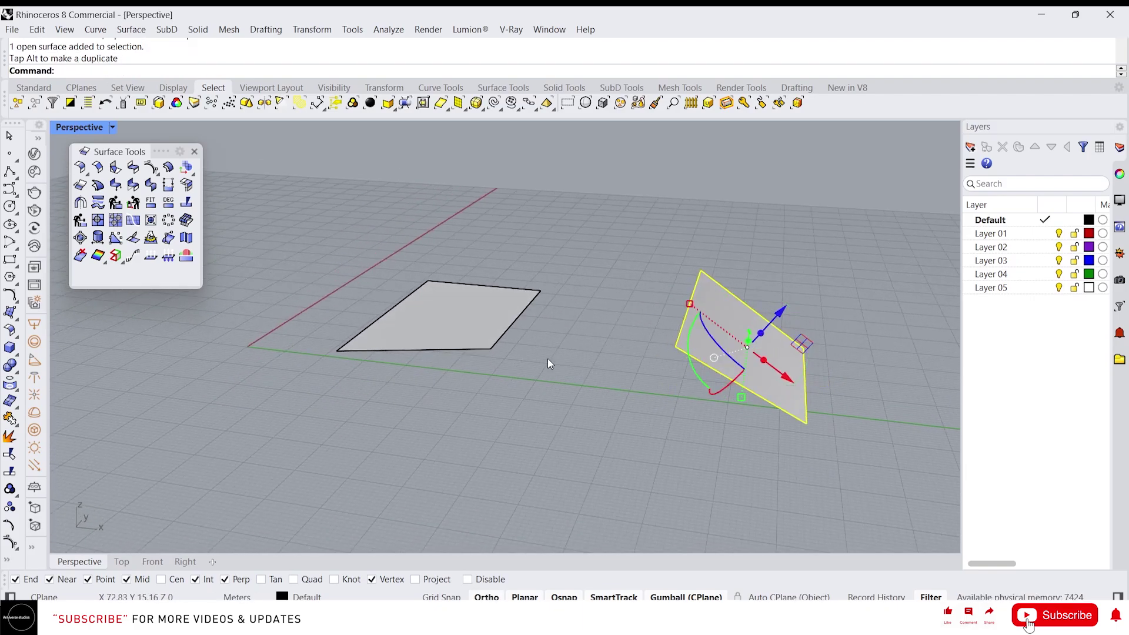
pyautogui.moveTo(548, 358); pyautogui.dragTo(541, 341, button='right')
pyautogui.scroll(4, 529, 341)
pyautogui.click(523, 341)
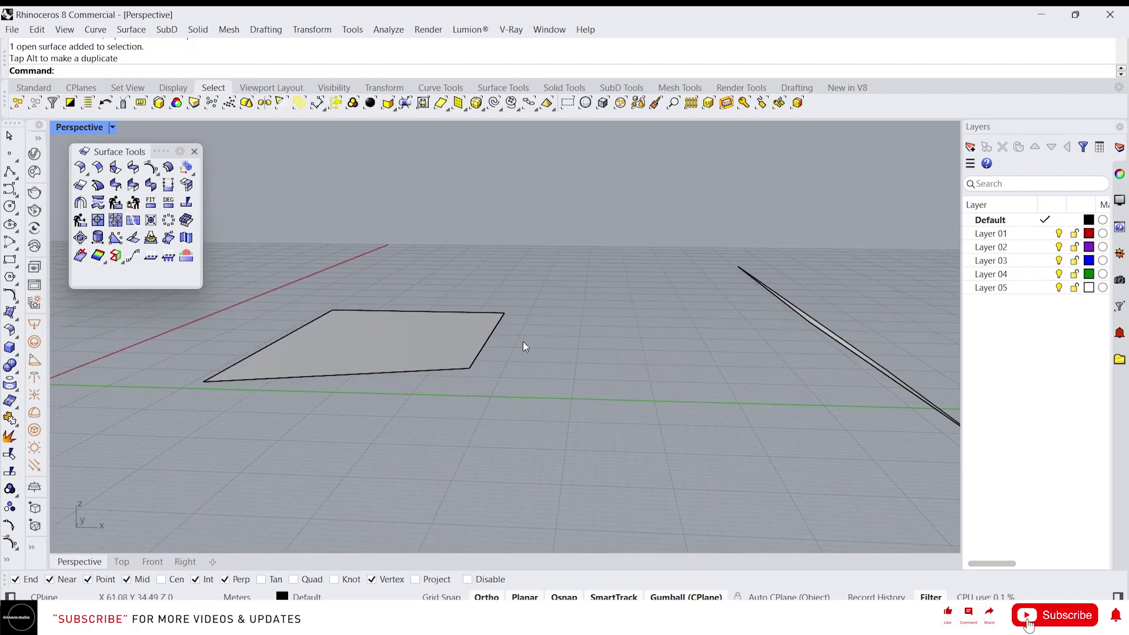
# - Connect the flat surface's edge facing the gap to the upper part of the tilted surface with ConnectSrf
pyautogui.click(187, 186)
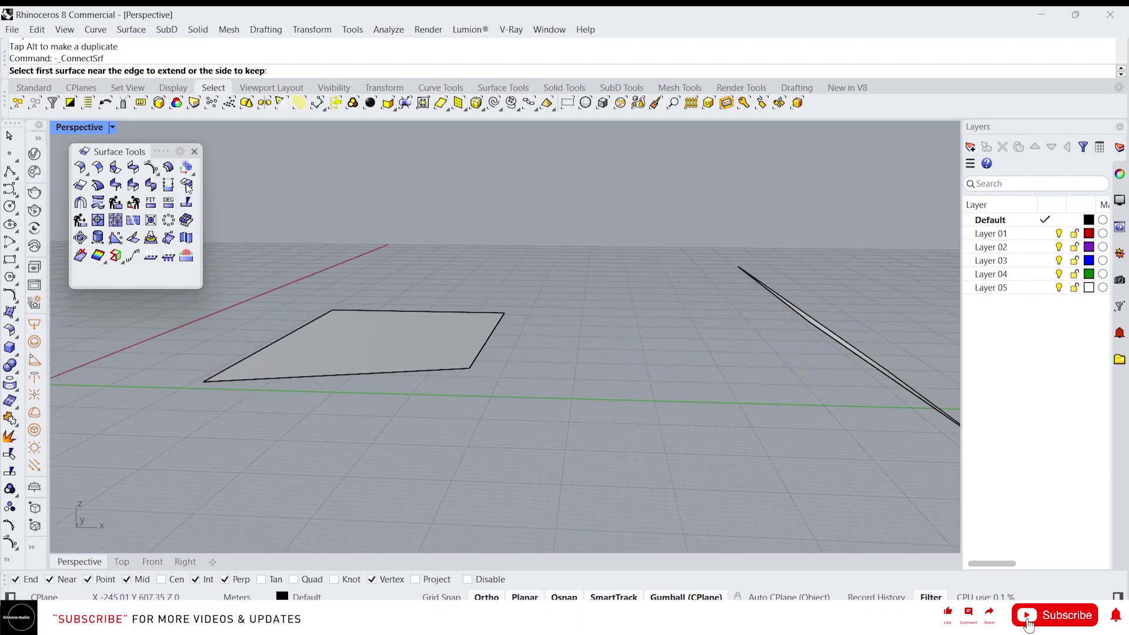
pyautogui.click(485, 349)
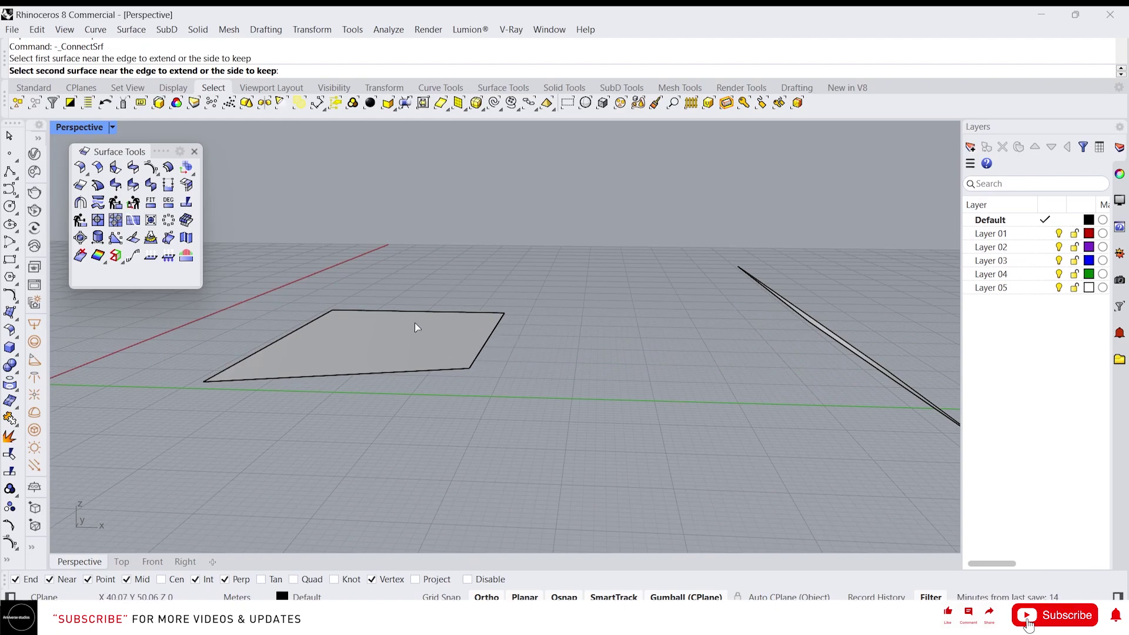
pyautogui.click(784, 301)
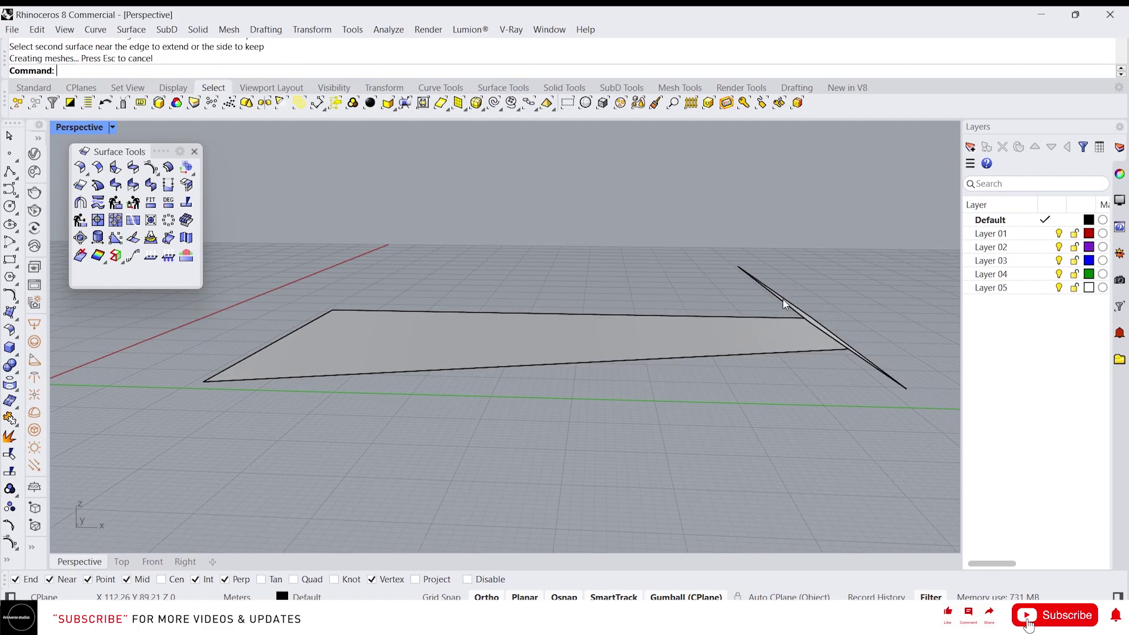
# - Delete both connected surfaces
pyautogui.moveTo(772, 318); pyautogui.dragTo(636, 408, button='right')
pyautogui.click(631, 404)
pyautogui.press('Escape')
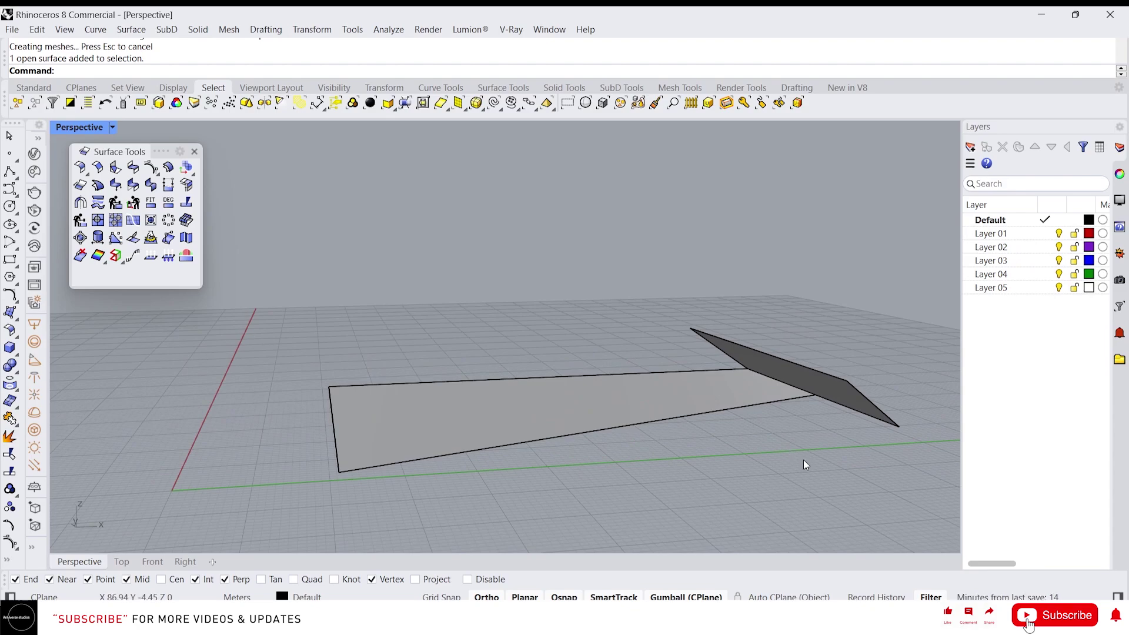
pyautogui.hotkey('ctrl', 'a')
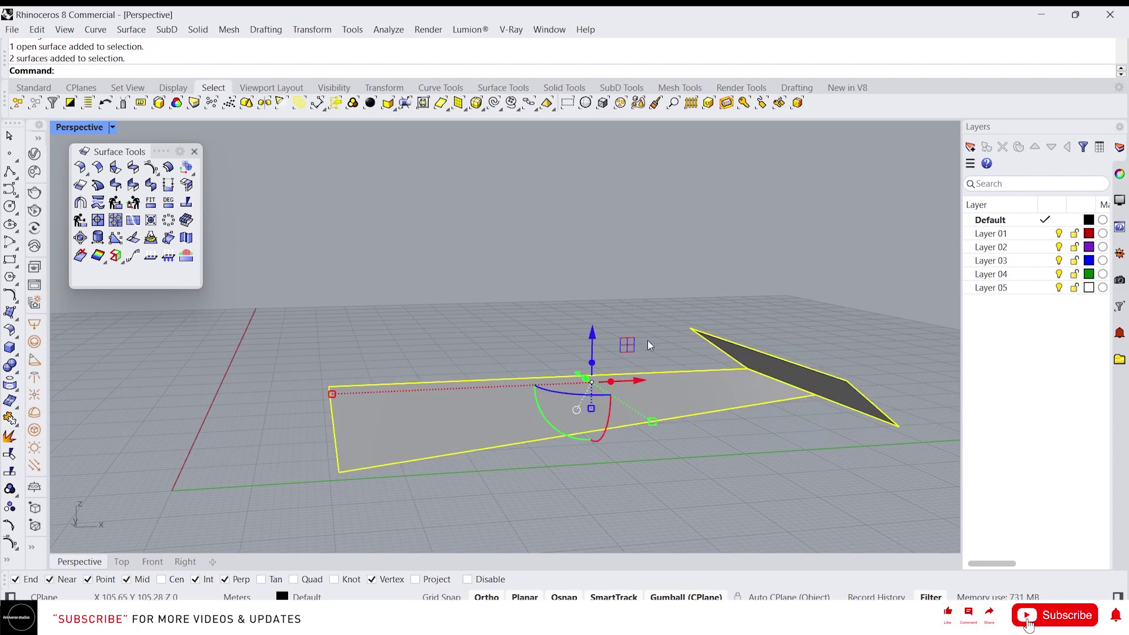
pyautogui.press('Delete')
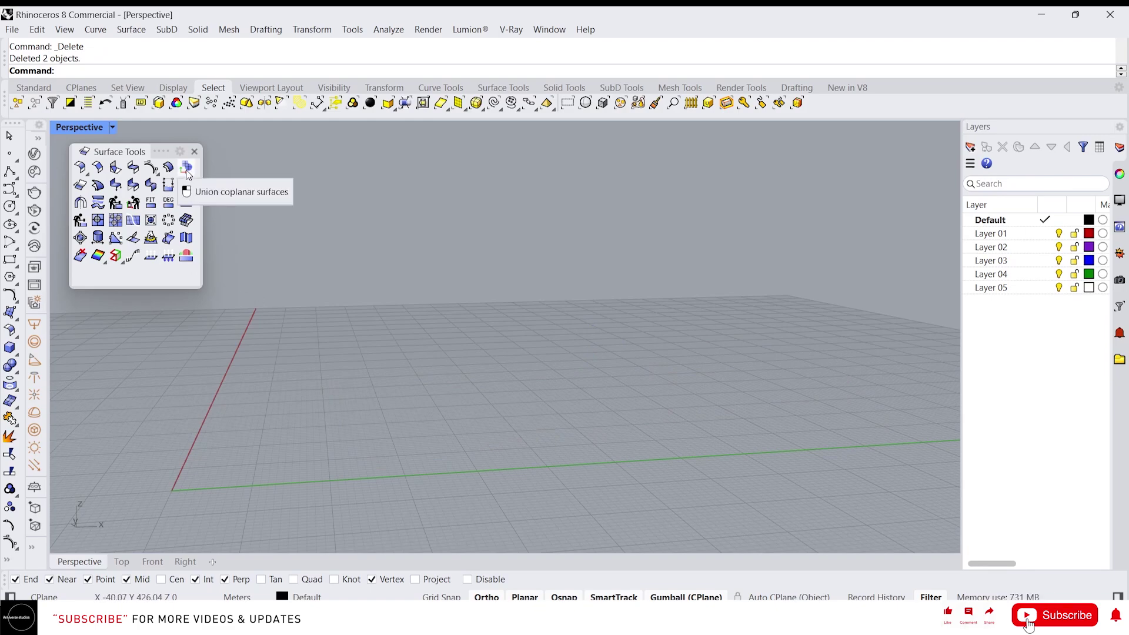
# - Create a four-sided surface with a slanted far edge from four corner points on the ground plane
pyautogui.moveTo(352, 267); pyautogui.dragTo(214, 188, button='right')
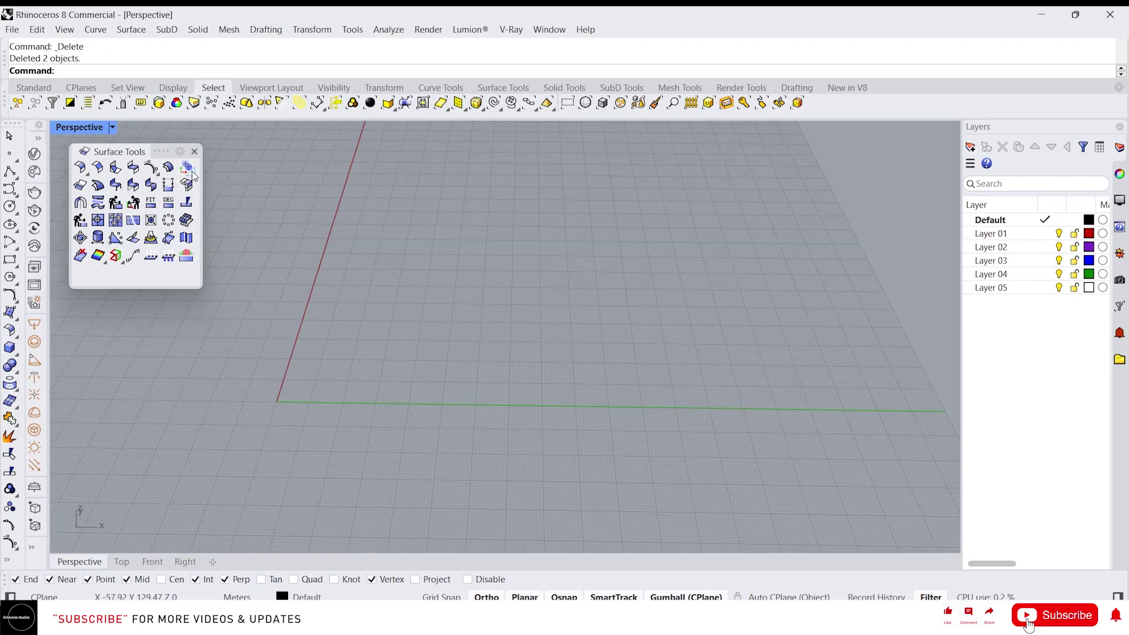
pyautogui.moveTo(376, 280); pyautogui.dragTo(385, 247, button='right')
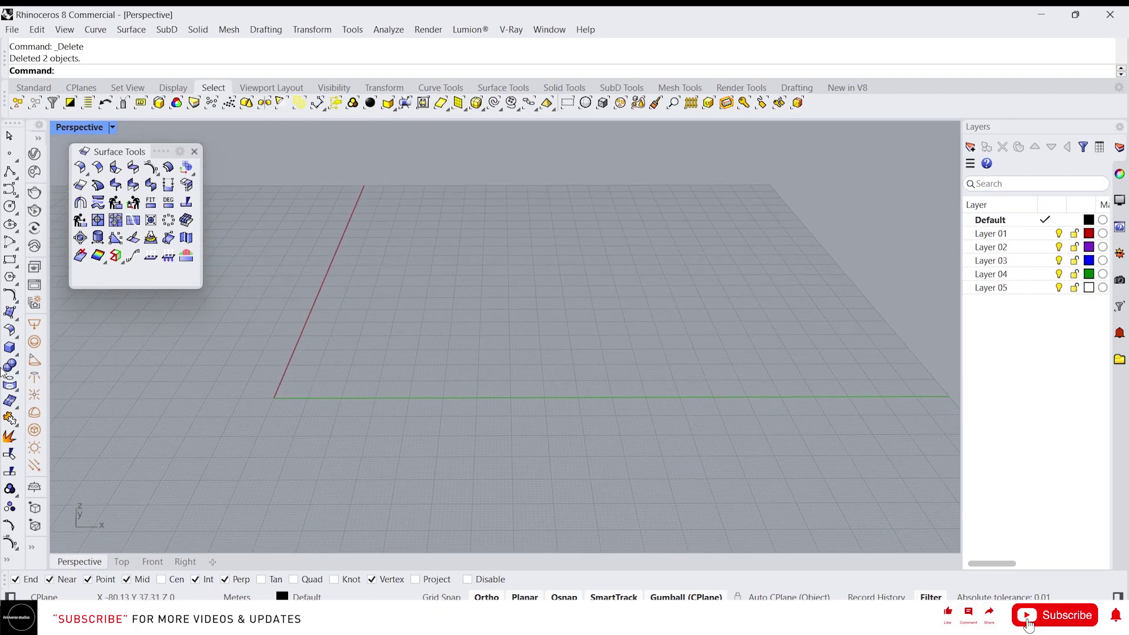
pyautogui.click(10, 313)
pyautogui.click(461, 280)
pyautogui.click(455, 345)
pyautogui.click(543, 345)
pyautogui.click(531, 214)
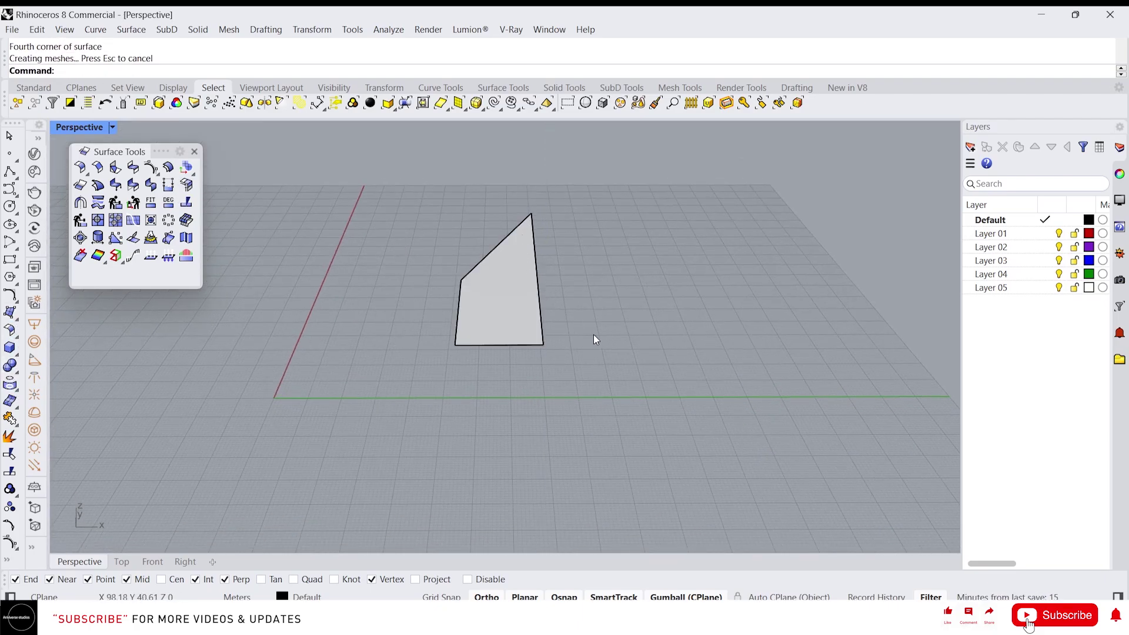
# - Copy the four-sided surface from its near-left corner to its pointed far corner
pyautogui.click(523, 321)
pyautogui.moveTo(524, 321); pyautogui.dragTo(473, 349, button='right')
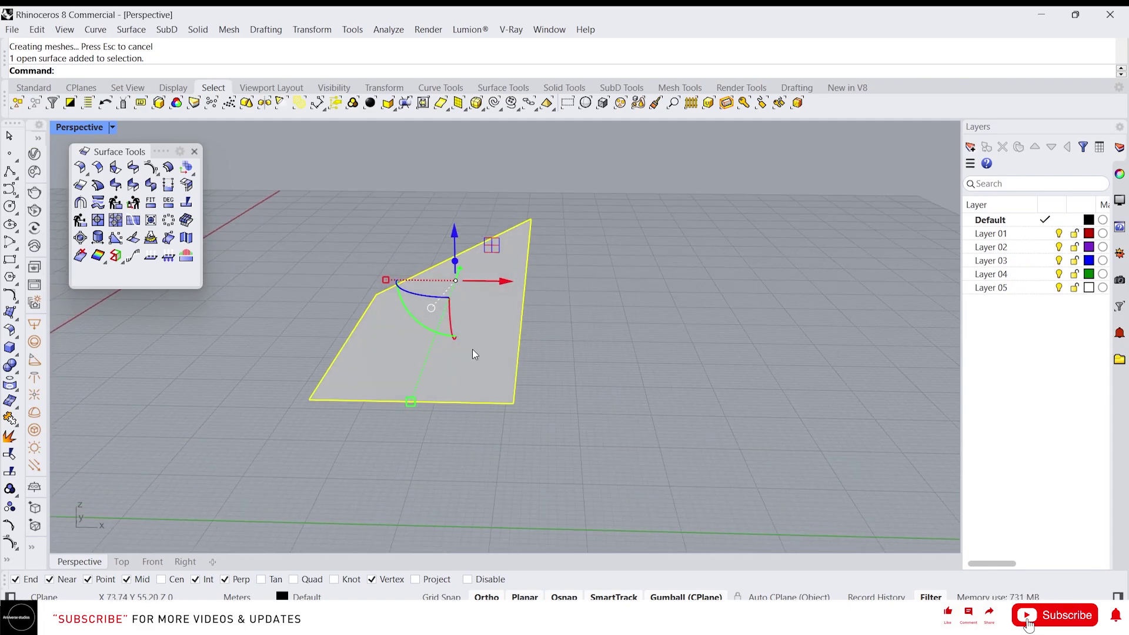
pyautogui.write('opy')
pyautogui.press('Return')
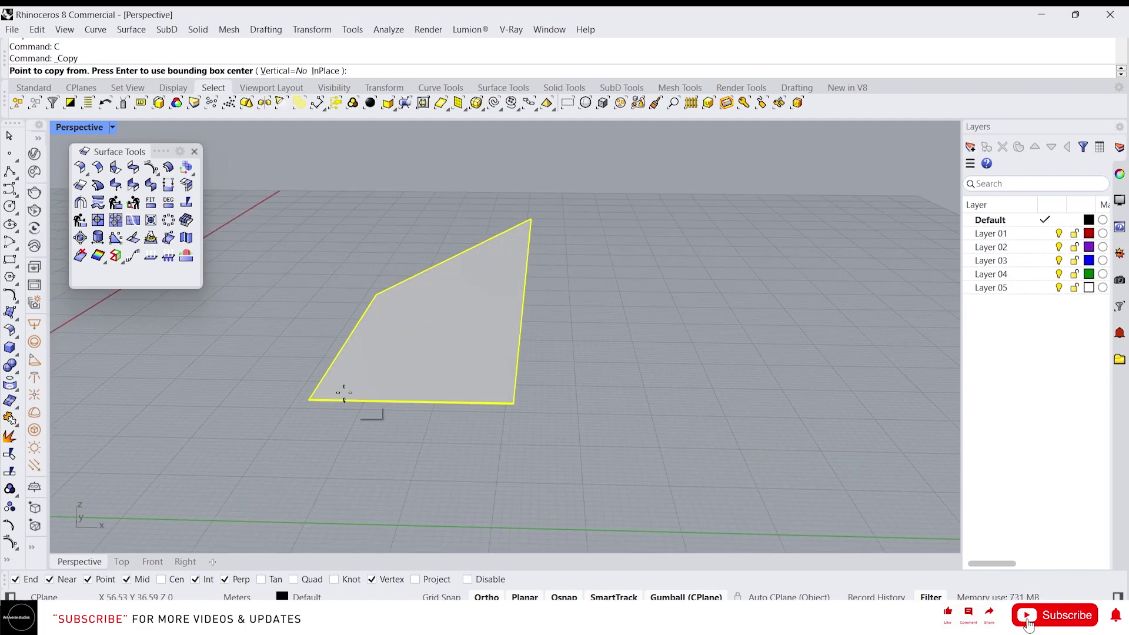
pyautogui.click(310, 400)
pyautogui.click(531, 219)
pyautogui.moveTo(531, 220); pyautogui.dragTo(465, 262, button='right')
pyautogui.rightClick(496, 255)
pyautogui.scroll(-5, 496, 255)
# - Move the copied surface back along the Y and X axes until it partly overlaps the original, and deselect it
pyautogui.click(638, 192)
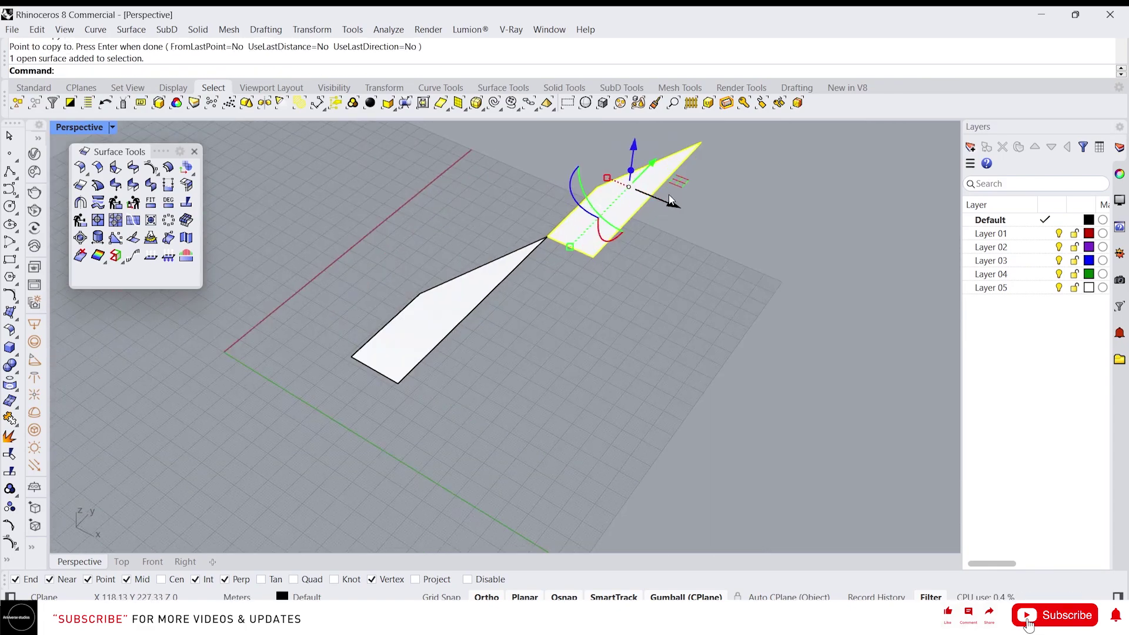
pyautogui.moveTo(655, 163); pyautogui.dragTo(586, 238)
pyautogui.moveTo(572, 300); pyautogui.dragTo(617, 305, button='right')
pyautogui.moveTo(609, 259); pyautogui.dragTo(568, 255)
pyautogui.scroll(6, 532, 301)
pyautogui.moveTo(532, 301); pyautogui.dragTo(465, 294, button='right')
pyautogui.moveTo(547, 368); pyautogui.dragTo(570, 344, button='right')
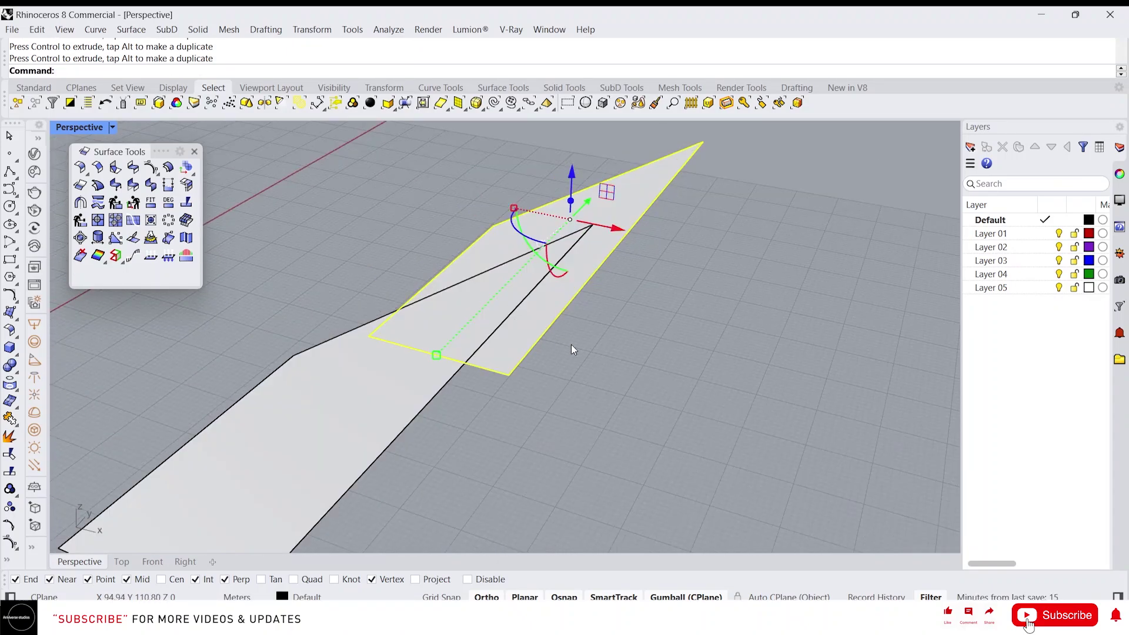
pyautogui.scroll(-5, 570, 344)
pyautogui.click(492, 309)
pyautogui.scroll(2, 588, 330)
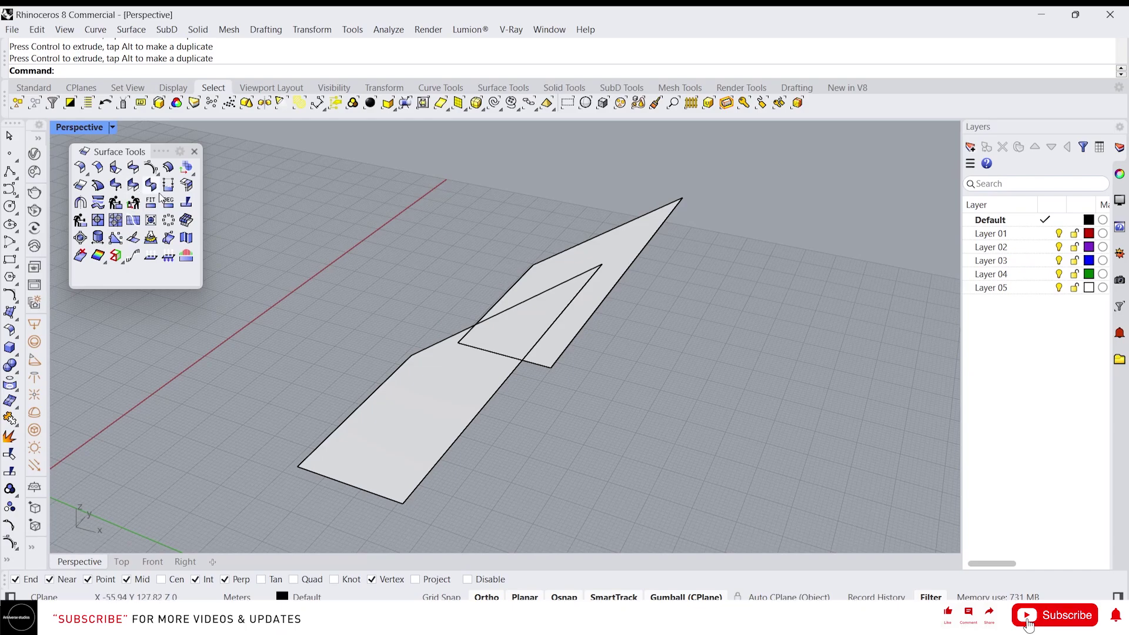
# - Union the two overlapping coplanar surfaces into one with PlanarUnion
pyautogui.click(188, 168)
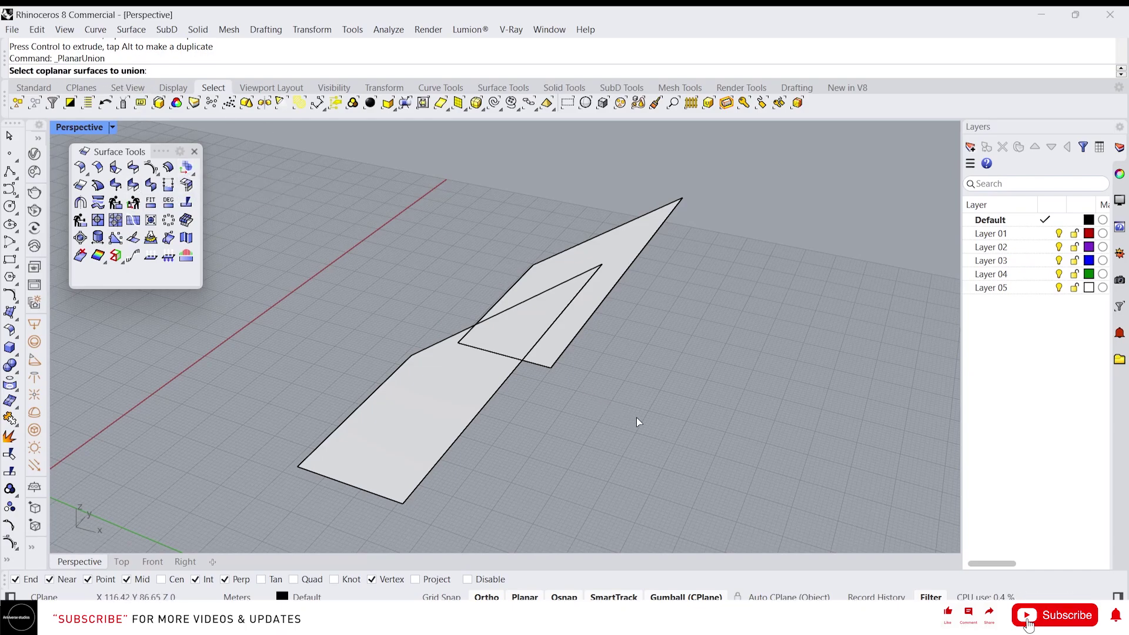
pyautogui.moveTo(636, 417); pyautogui.dragTo(382, 256)
pyautogui.press('Return')
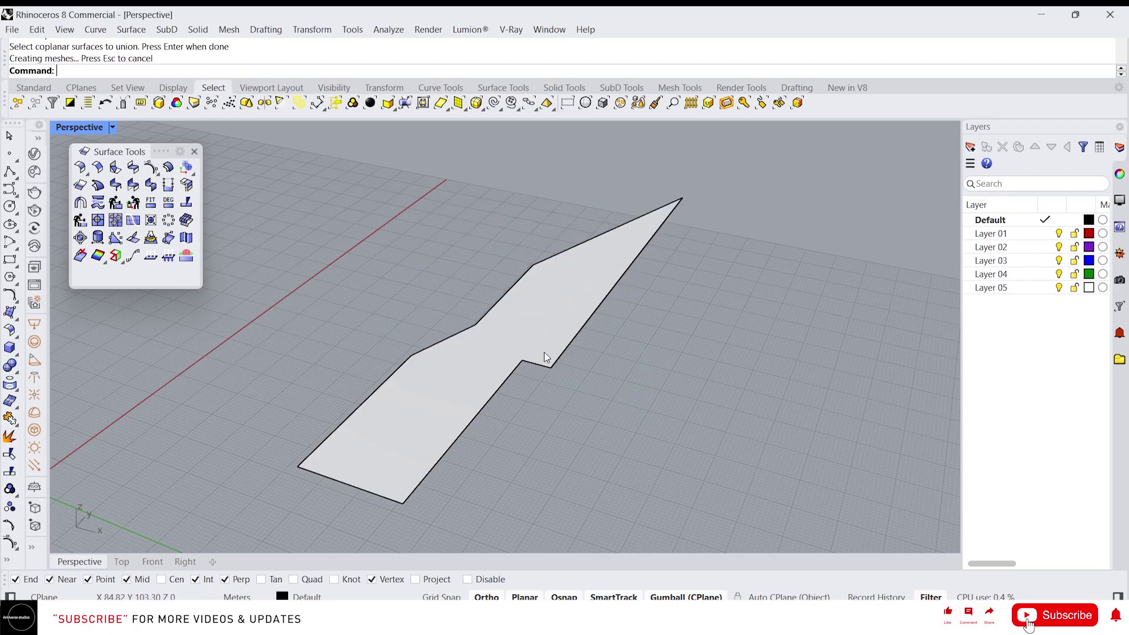
pyautogui.click(544, 352)
pyautogui.moveTo(531, 333)
pyautogui.mouseDown(button='right')
pyautogui.moveTo(577, 336)
pyautogui.moveTo(515, 320)
pyautogui.mouseUp(button='right')
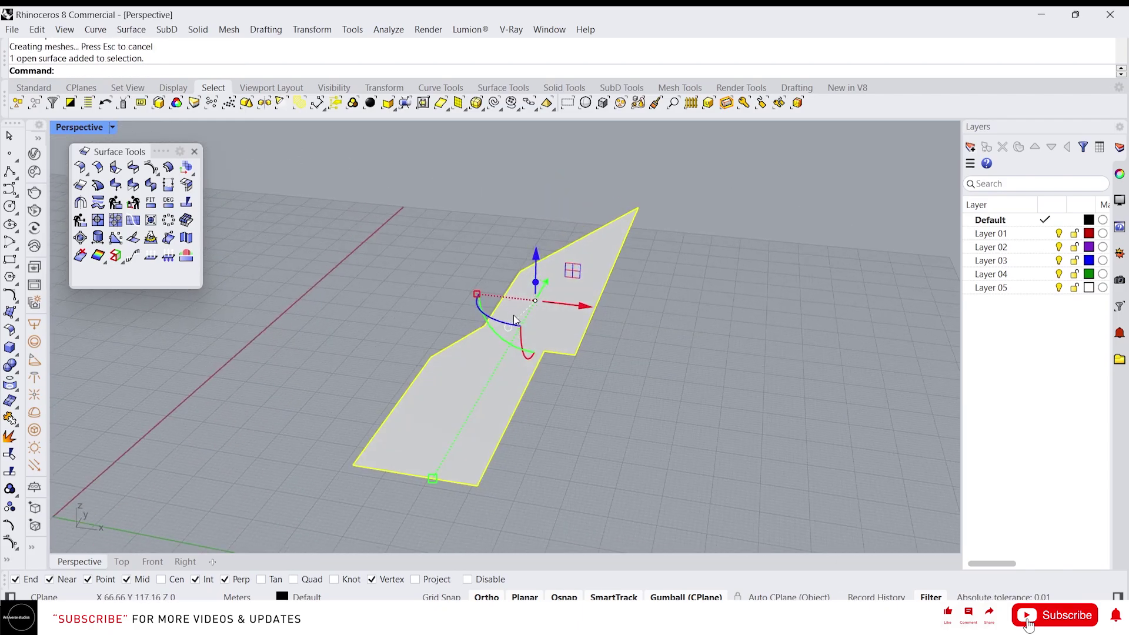
pyautogui.click(596, 396)
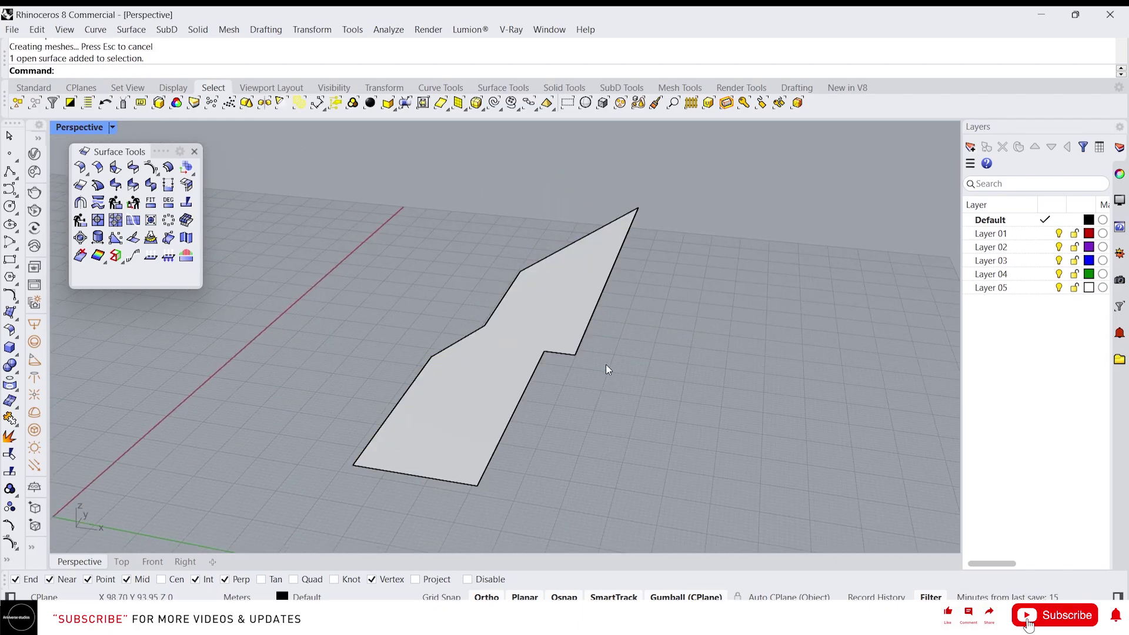
pyautogui.click(559, 330)
pyautogui.click(256, 265)
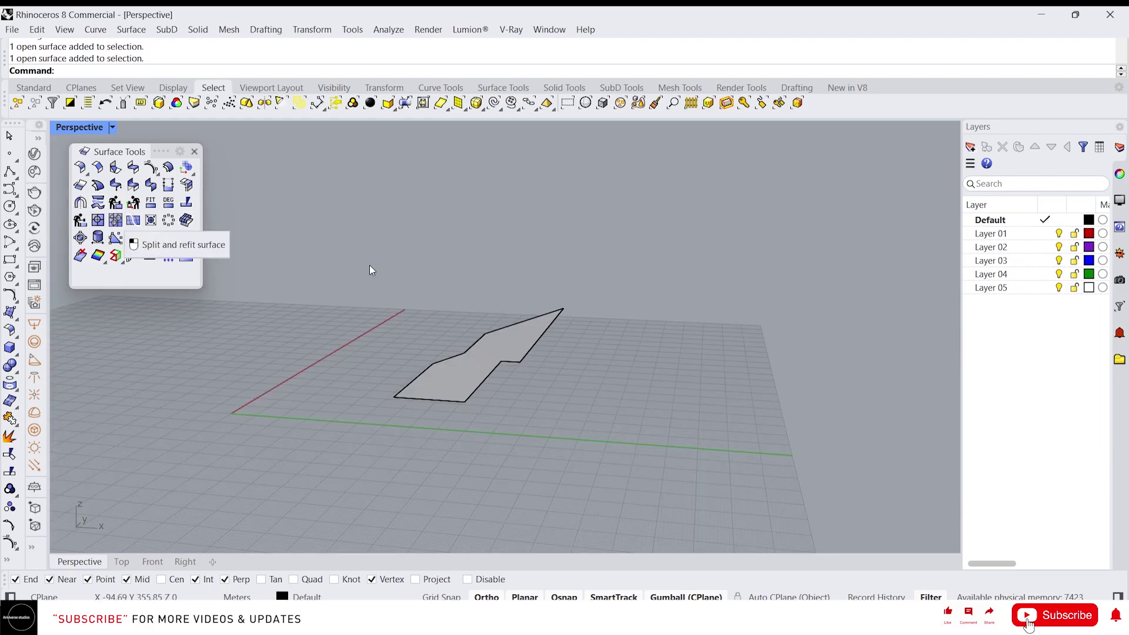
# - Clear the model and draw a rectangle on the ground plane near the origin, crossing the green axis
pyautogui.moveTo(369, 266); pyautogui.dragTo(380, 348, button='right')
pyautogui.scroll(-5, 379, 349)
pyautogui.scroll(-2, 380, 348)
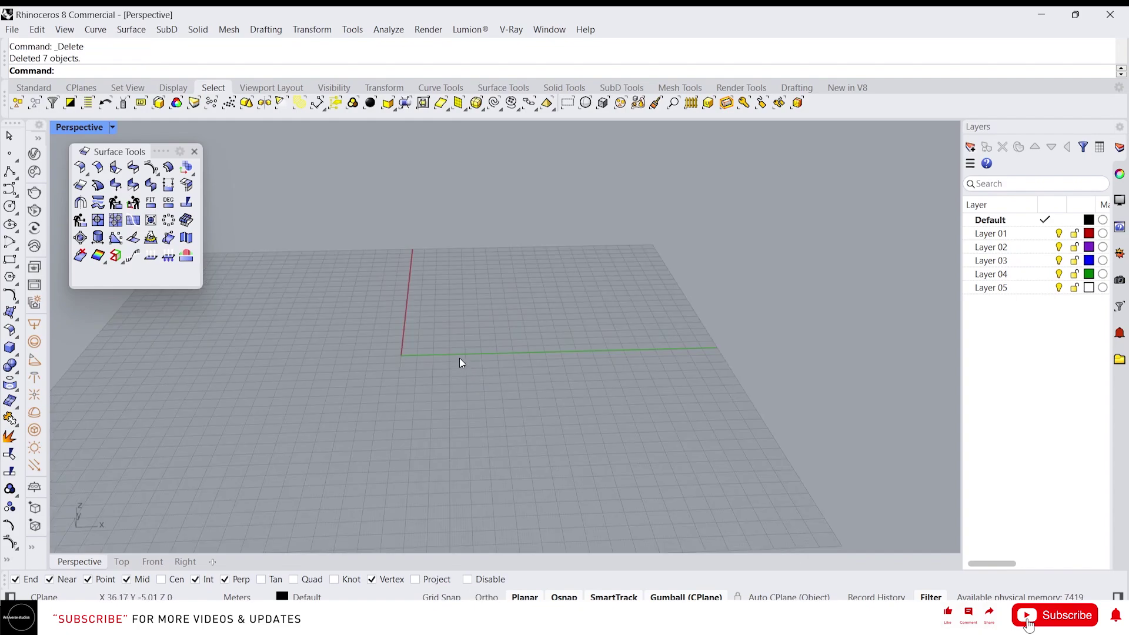
pyautogui.write('Rec')
pyautogui.press('Return')
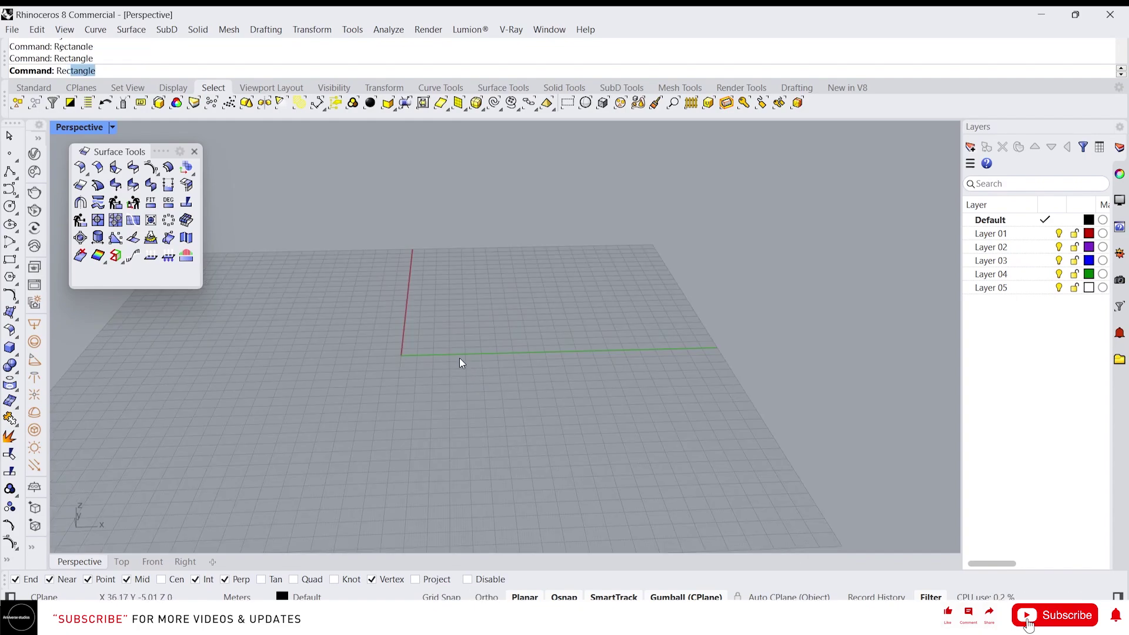
pyautogui.click(421, 301)
pyautogui.click(585, 413)
# - Fill the rectangle with a planar surface and delete the boundary curve
pyautogui.moveTo(609, 440); pyautogui.dragTo(498, 309)
pyautogui.moveTo(498, 308); pyautogui.dragTo(551, 336, button='right')
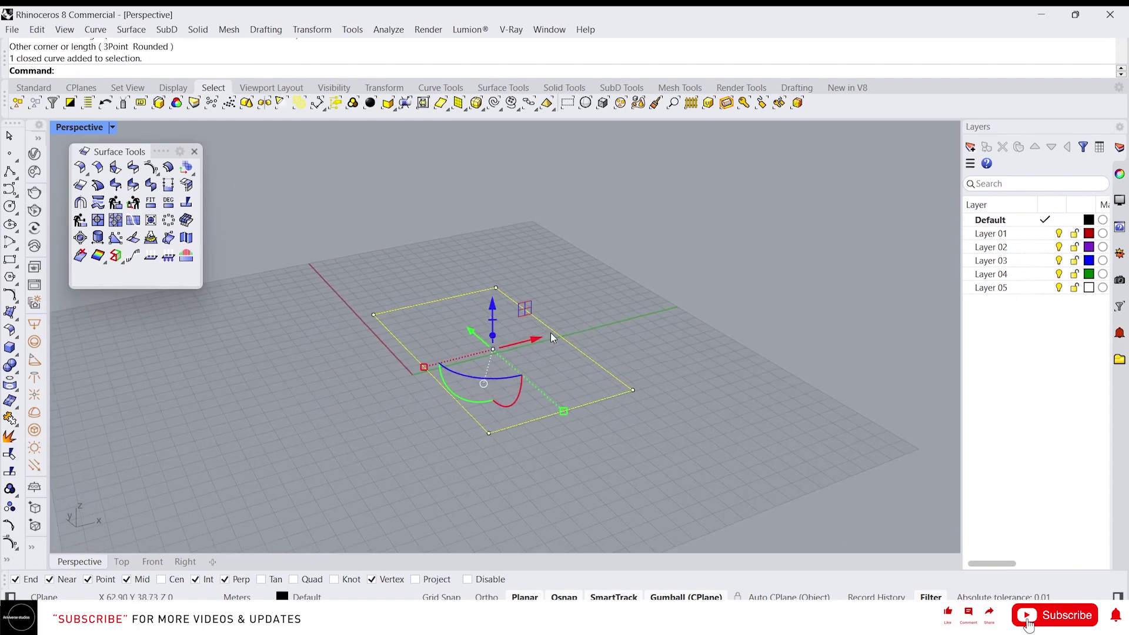
pyautogui.write('ps')
pyautogui.press('Return')
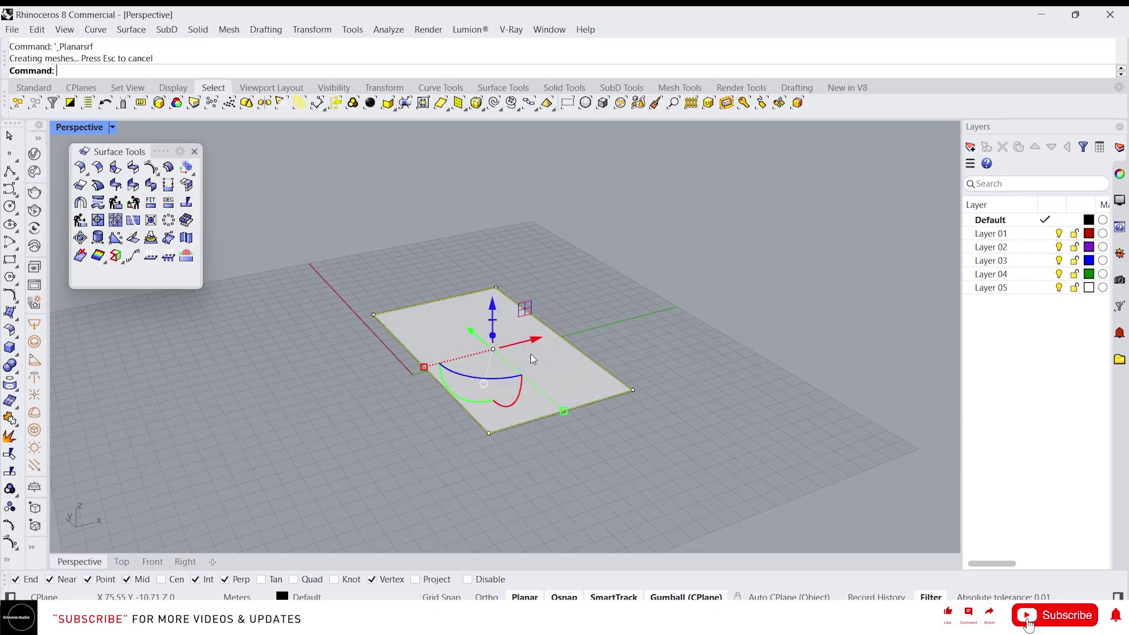
pyautogui.press('Delete')
# - Duplicate the planar surface vertically above the original and tilt the copy about its Y axis
pyautogui.click(555, 366)
pyautogui.moveTo(555, 365); pyautogui.dragTo(500, 348, button='right')
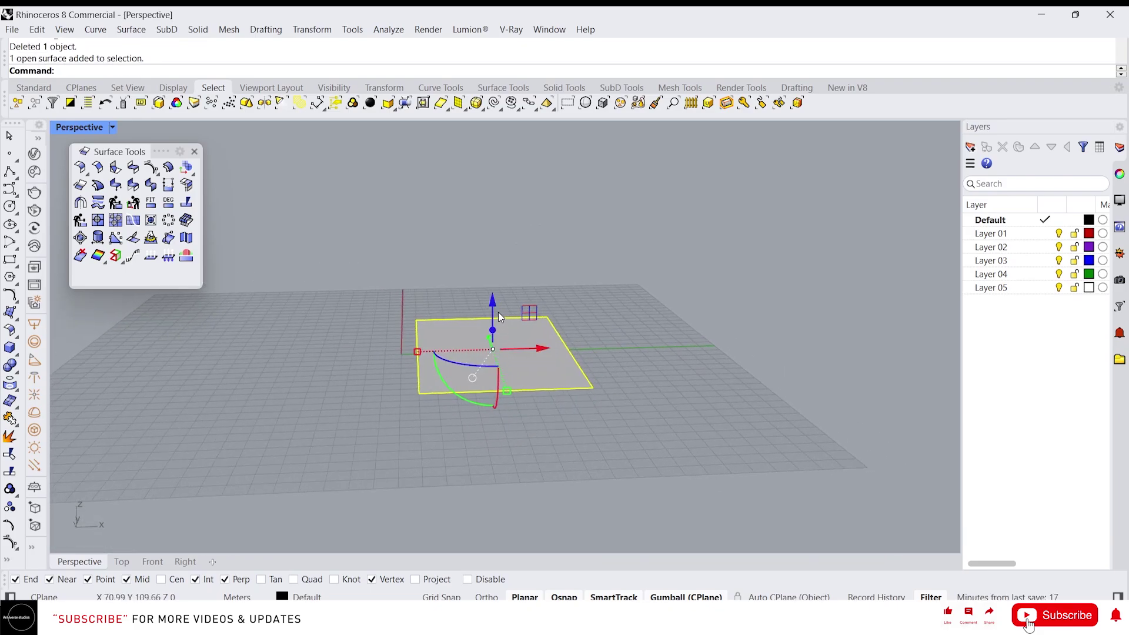
pyautogui.press('alt')
pyautogui.moveTo(498, 313); pyautogui.dragTo(473, 190)
pyautogui.moveTo(460, 269)
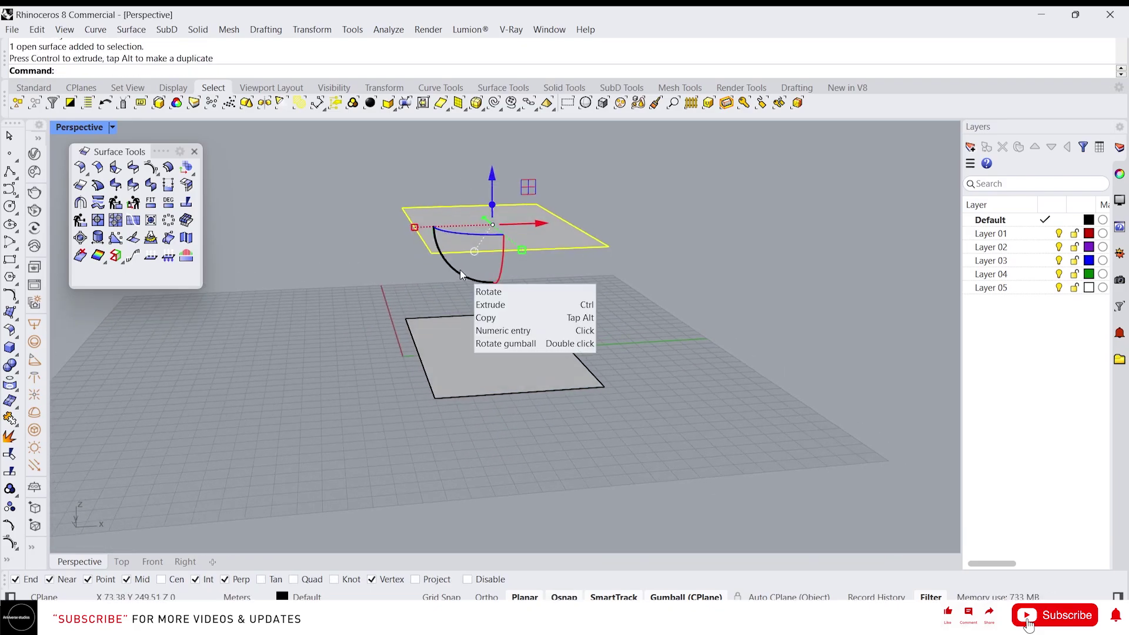
pyautogui.moveTo(460, 271); pyautogui.dragTo(473, 286)
pyautogui.moveTo(483, 336); pyautogui.dragTo(457, 312, button='right')
# - Tilt the lower surface about its Y axis in the opposite direction to the upper one, and deselect it
pyautogui.click(480, 366)
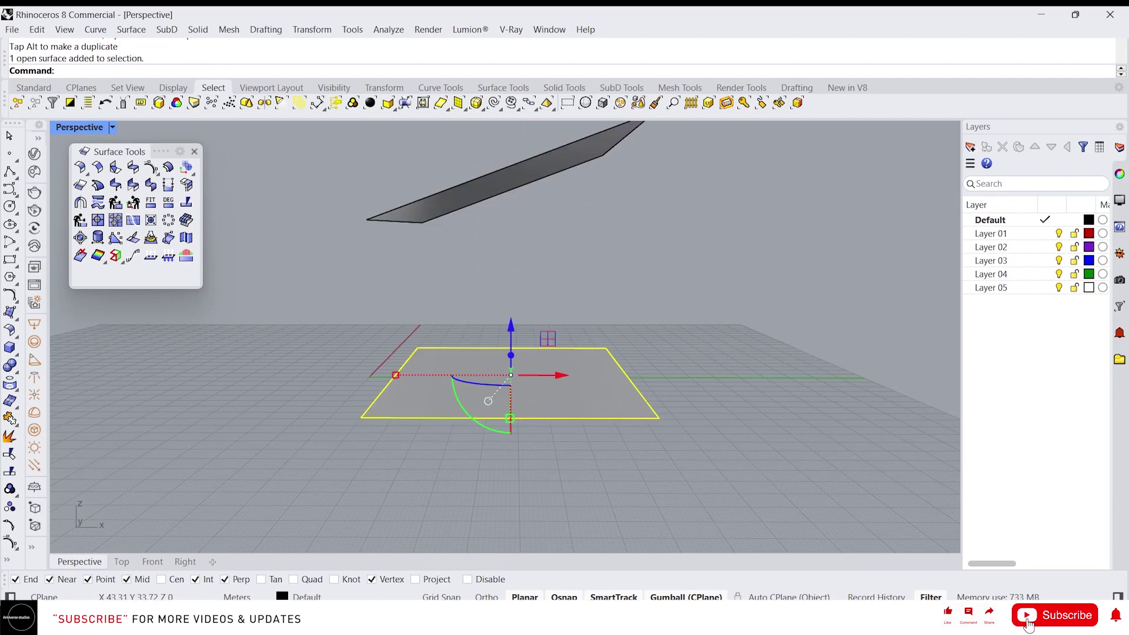
pyautogui.moveTo(462, 410); pyautogui.dragTo(403, 292)
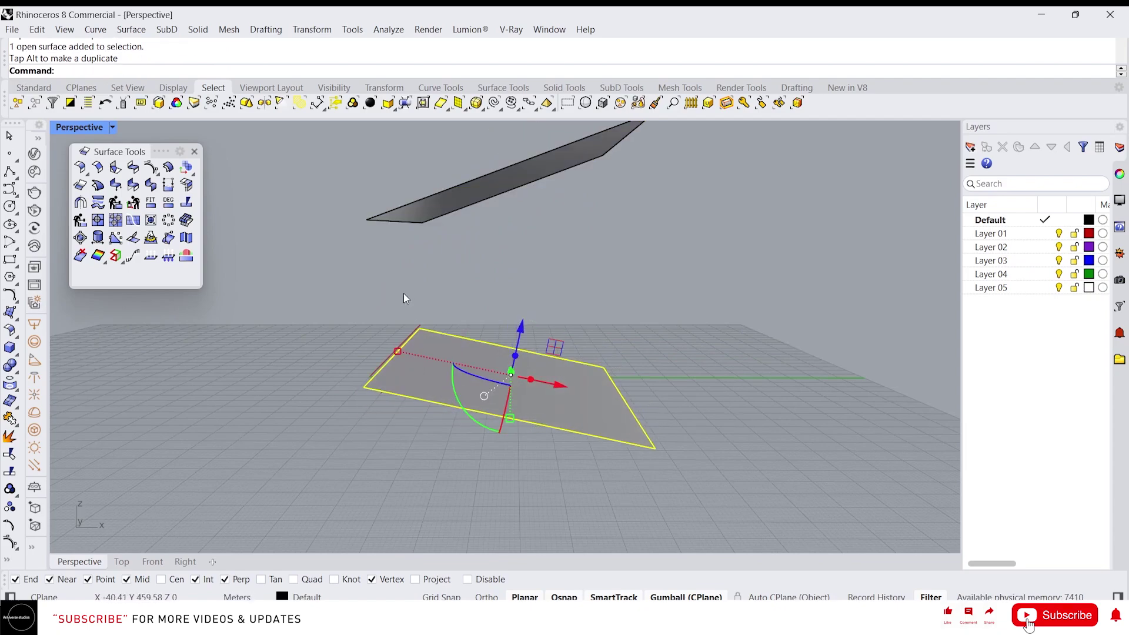
pyautogui.moveTo(403, 293); pyautogui.dragTo(588, 316, button='right')
pyautogui.click(588, 316)
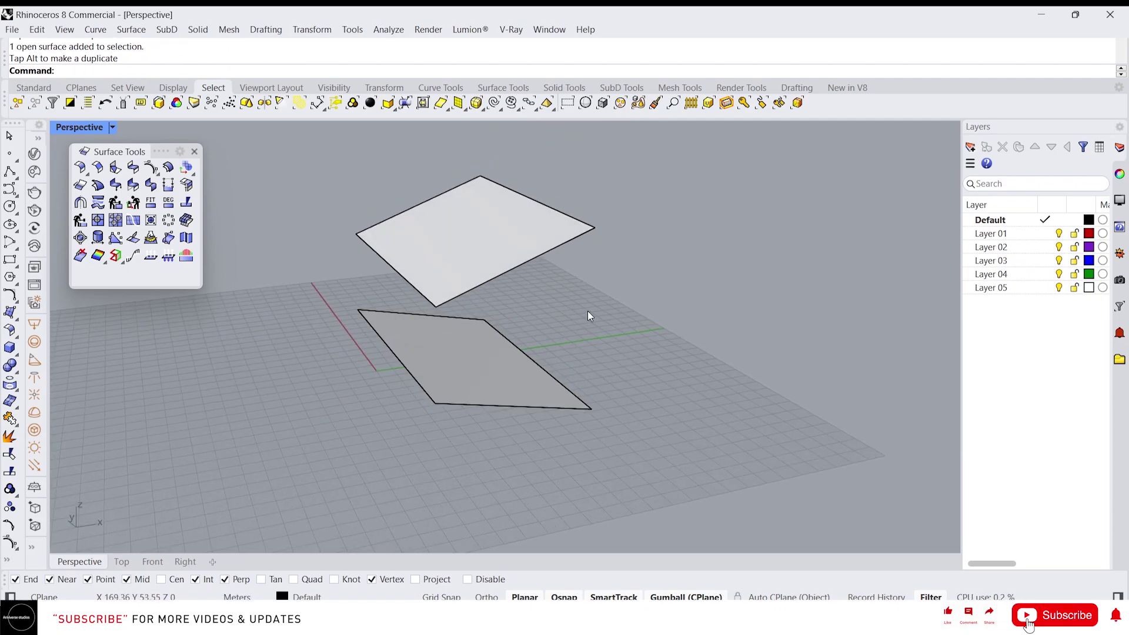
# - Generate 7 in-between surfaces from the upper tilted surface to the lower one with TweenSurfaces
pyautogui.click(99, 202)
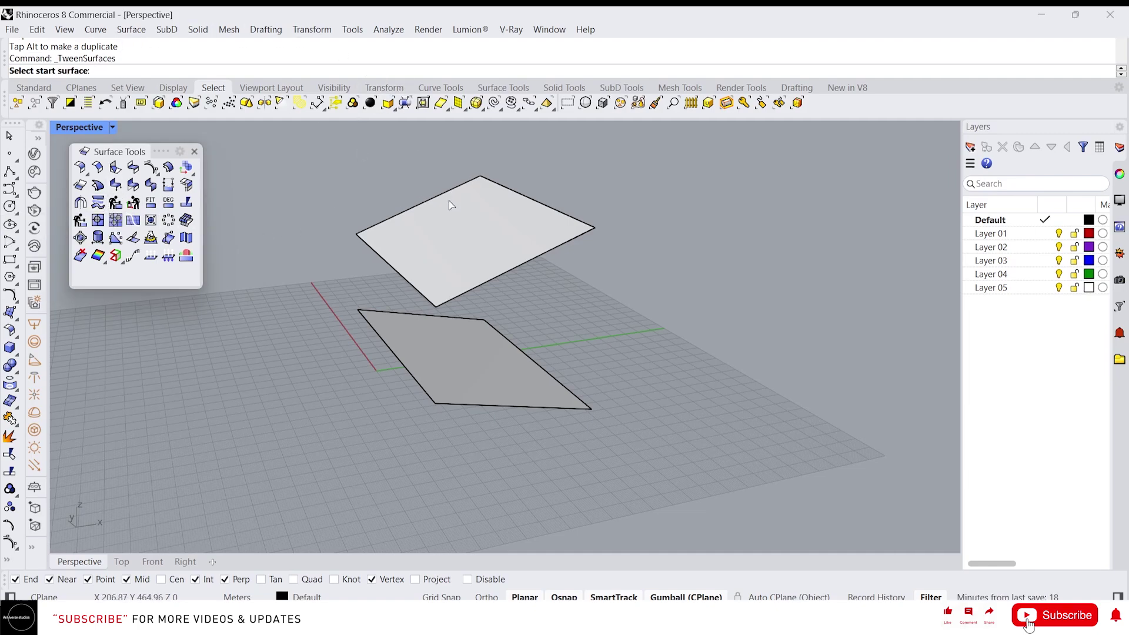
pyautogui.click(434, 213)
pyautogui.click(517, 391)
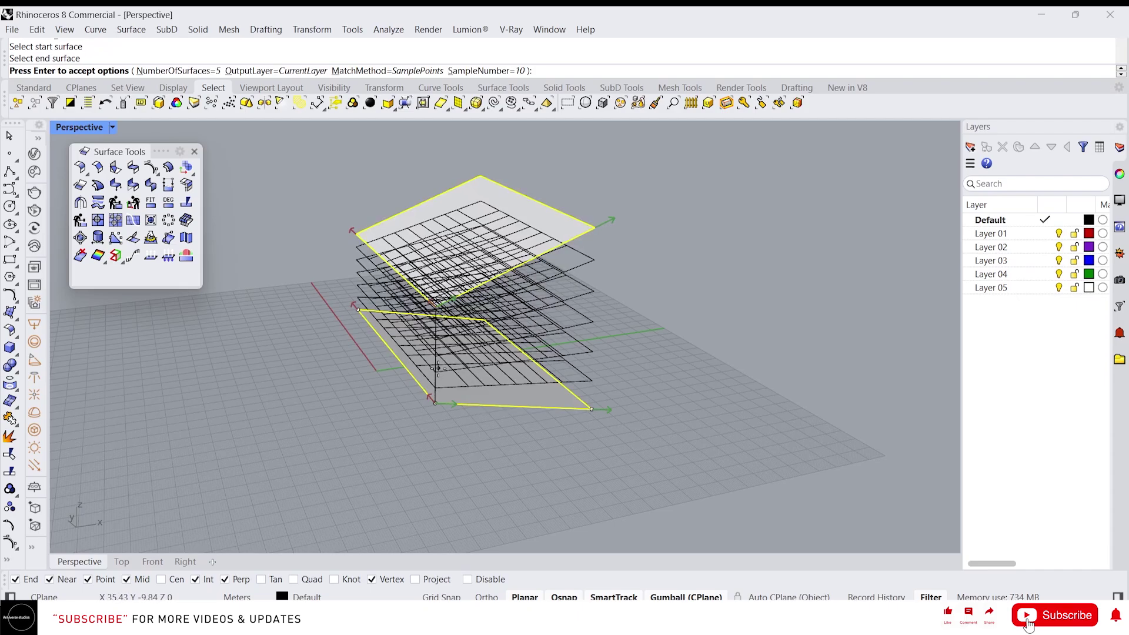
pyautogui.moveTo(469, 294); pyautogui.dragTo(425, 251, button='right')
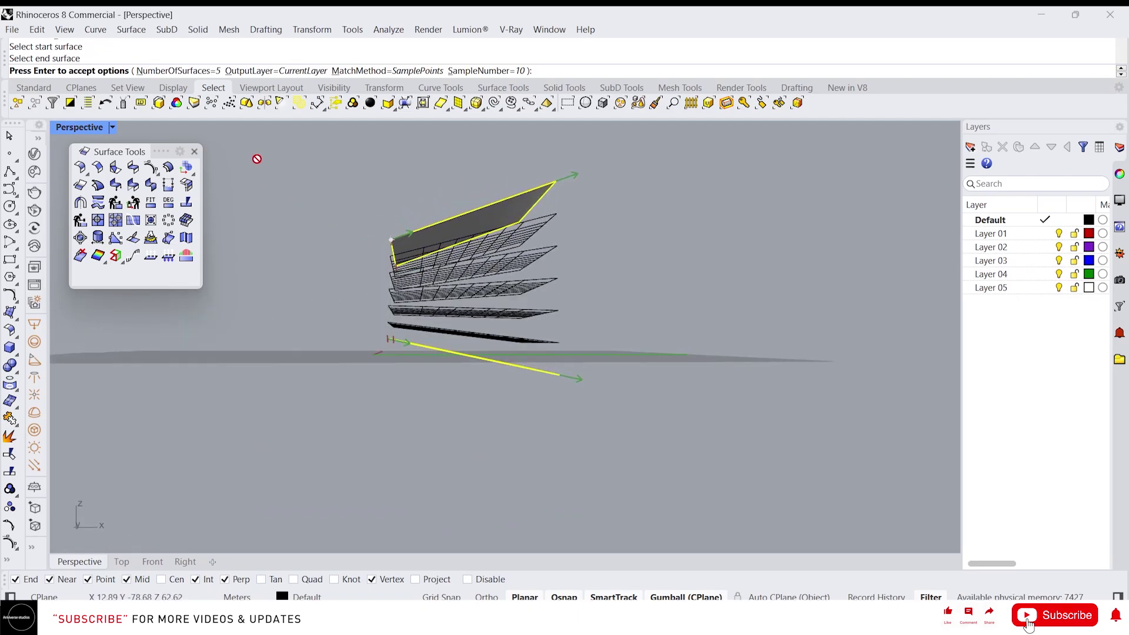
pyautogui.moveTo(521, 304); pyautogui.dragTo(540, 269, button='right')
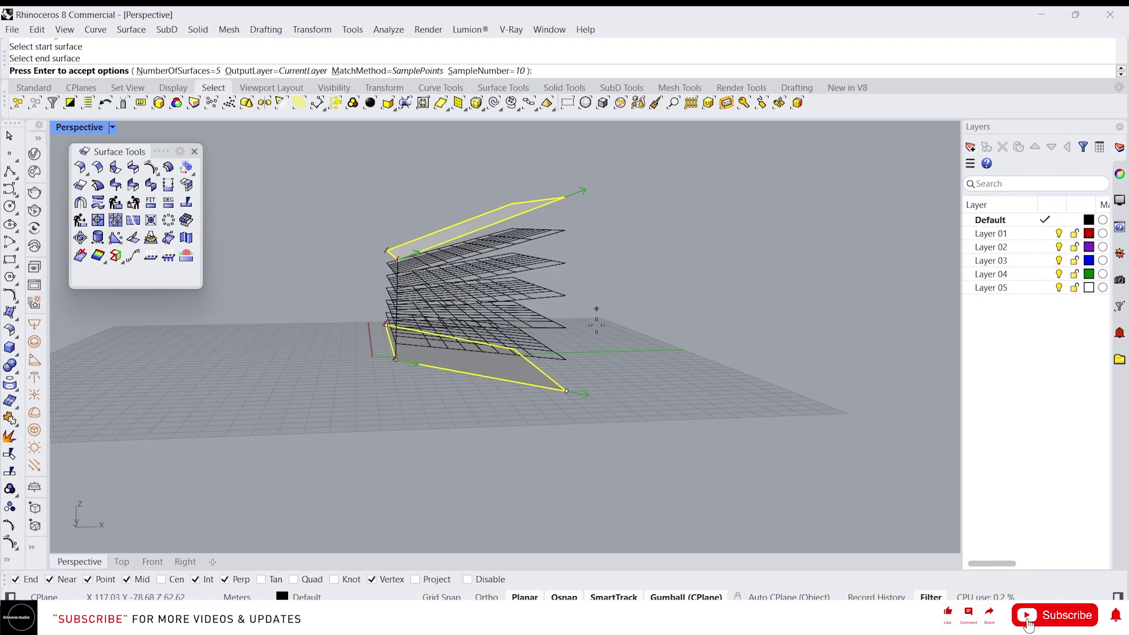
pyautogui.click(178, 71)
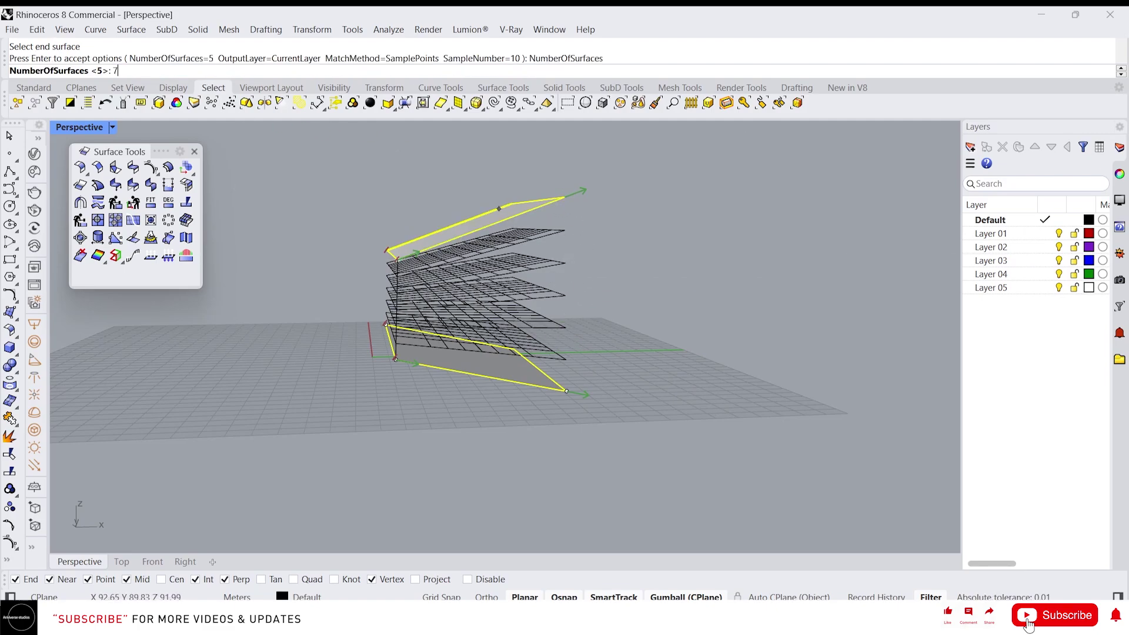
pyautogui.press('Return')
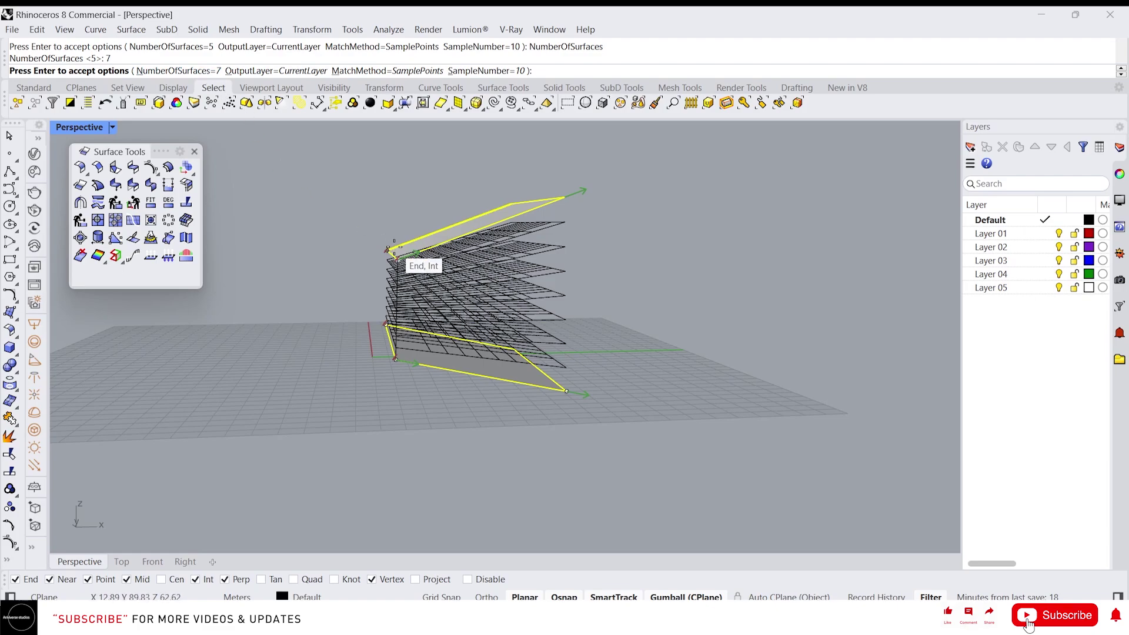
pyautogui.press('Return')
# - Examine the stack of tween surfaces from several angles, highlighting the start and end surfaces
pyautogui.moveTo(374, 245); pyautogui.dragTo(485, 319, button='right')
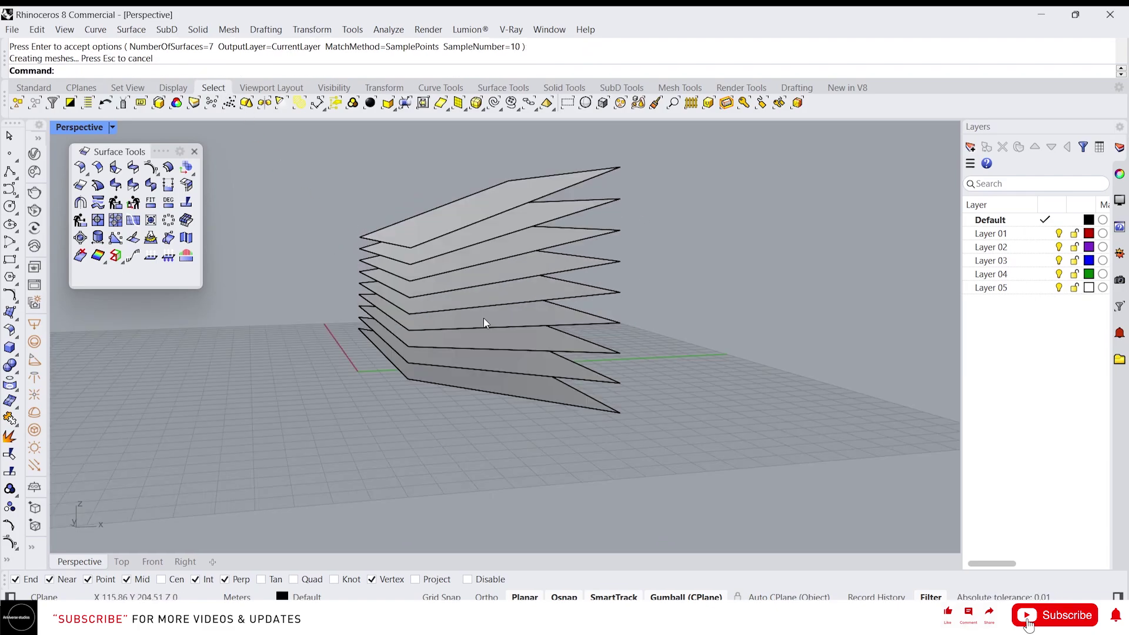
pyautogui.click(580, 171)
pyautogui.click(568, 402)
pyautogui.moveTo(554, 347); pyautogui.dragTo(566, 329, button='right')
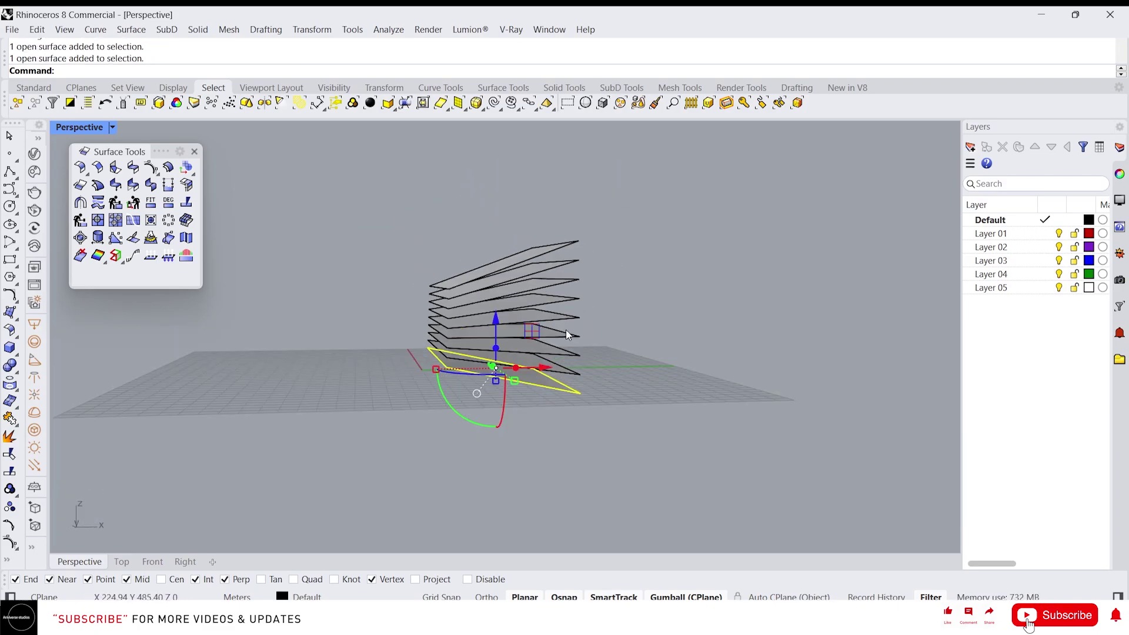
pyautogui.press('Escape')
pyautogui.click(186, 256)
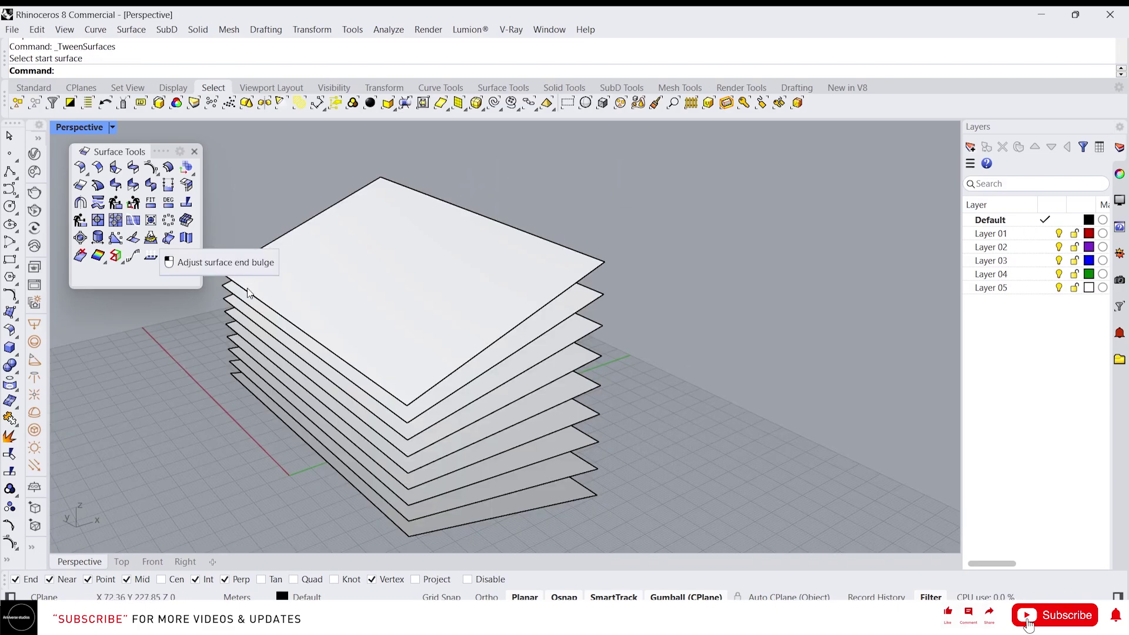
pyautogui.scroll(-3, 404, 285)
pyautogui.scroll(5, 402, 312)
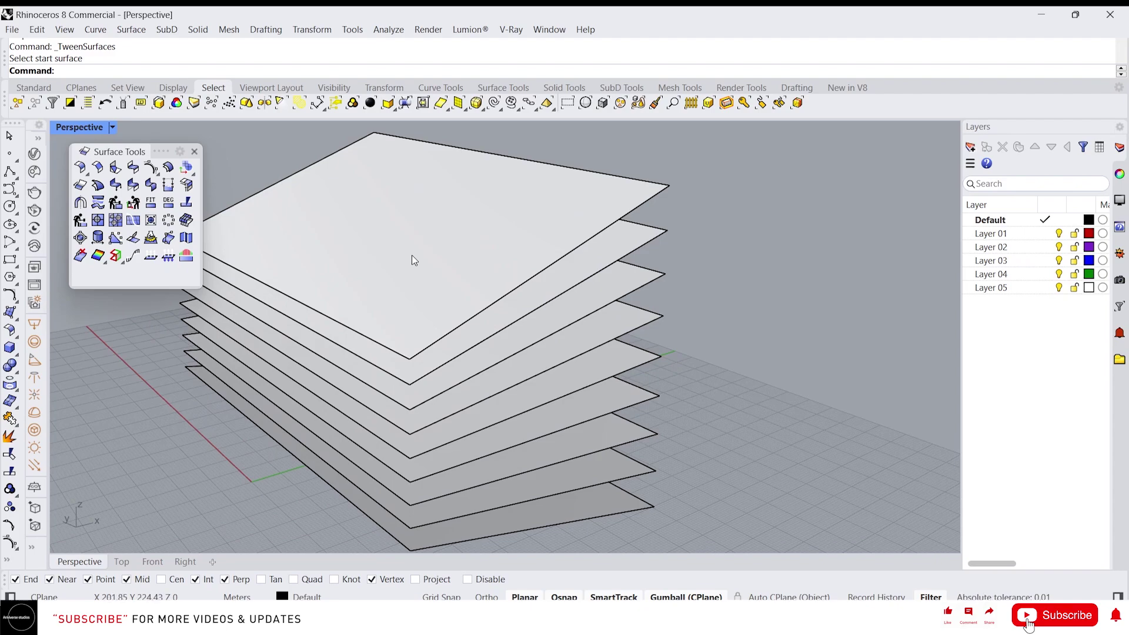
pyautogui.scroll(-2, 413, 257)
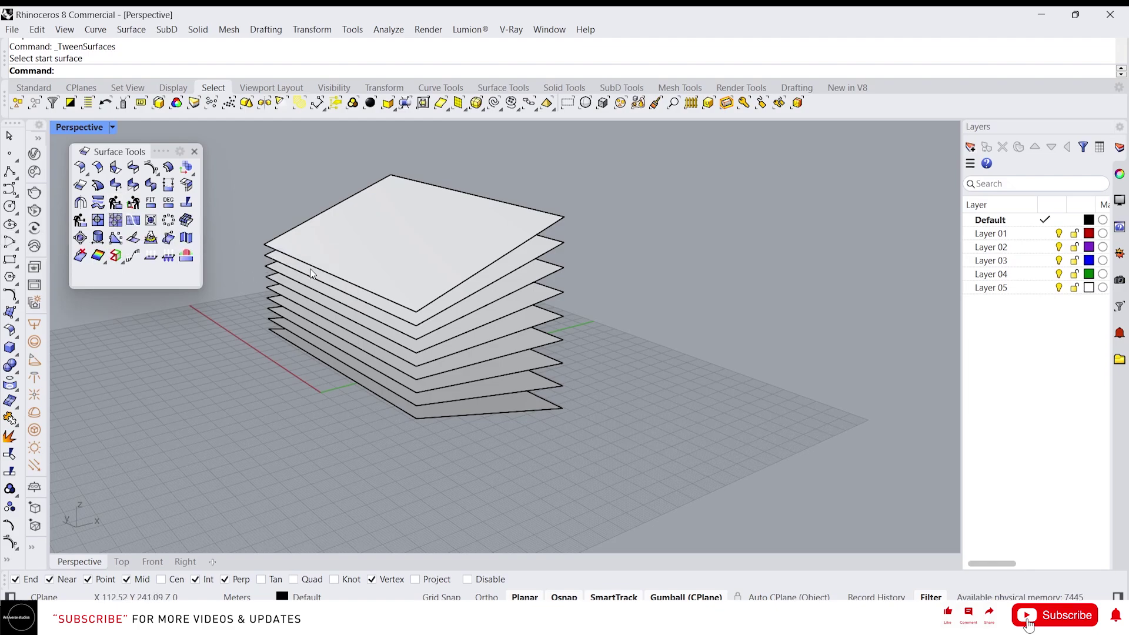
pyautogui.click(362, 269)
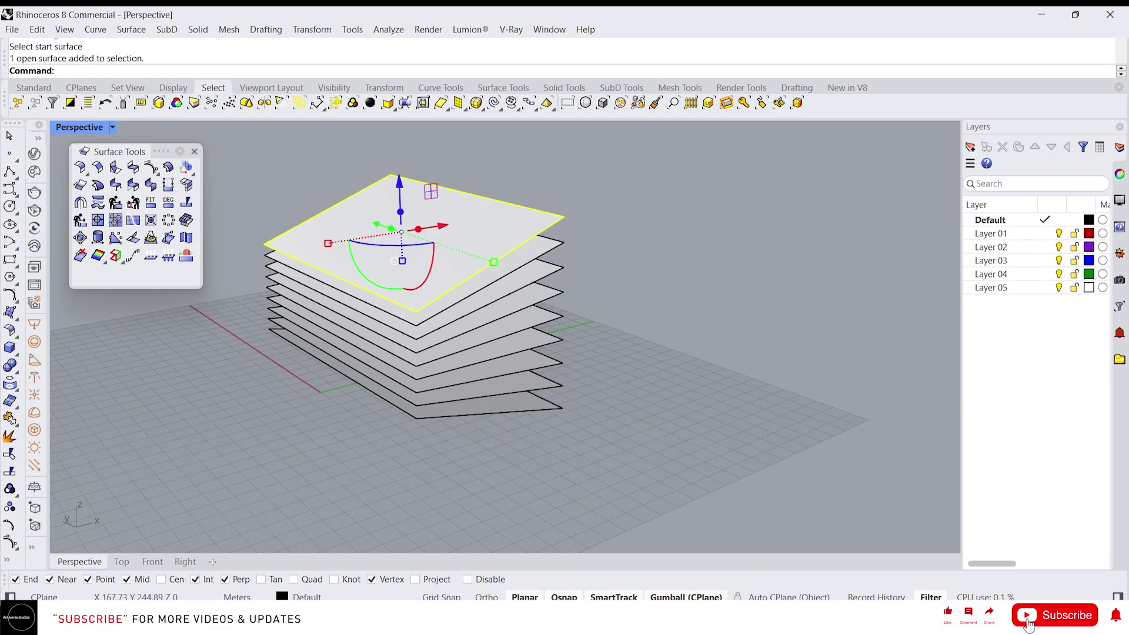
pyautogui.scroll(-3, 382, 283)
pyautogui.scroll(4, 400, 301)
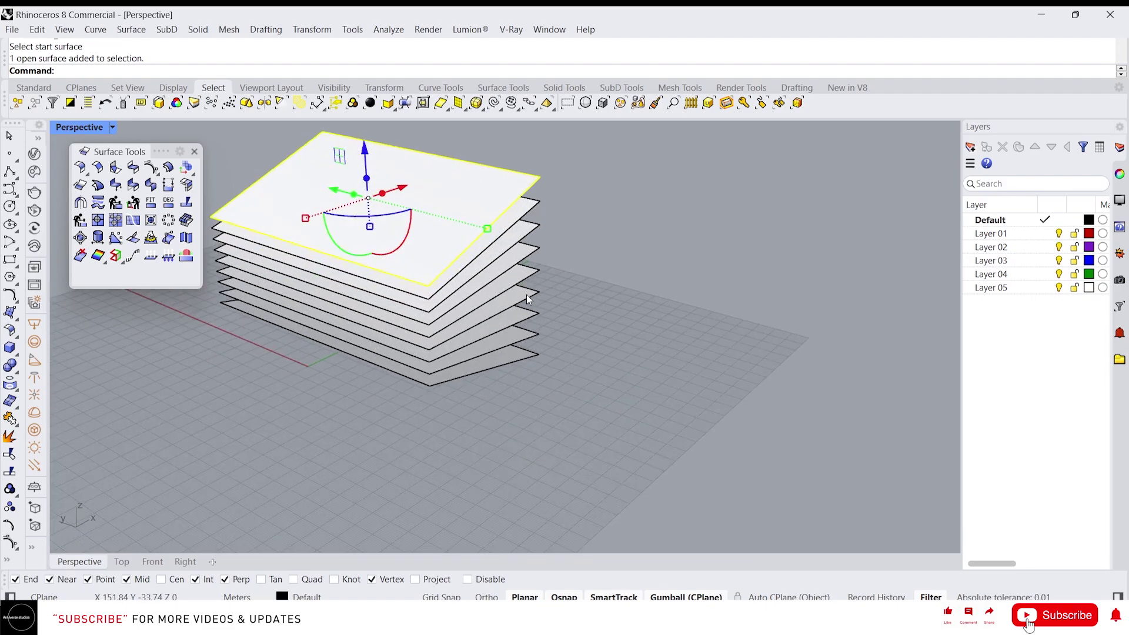